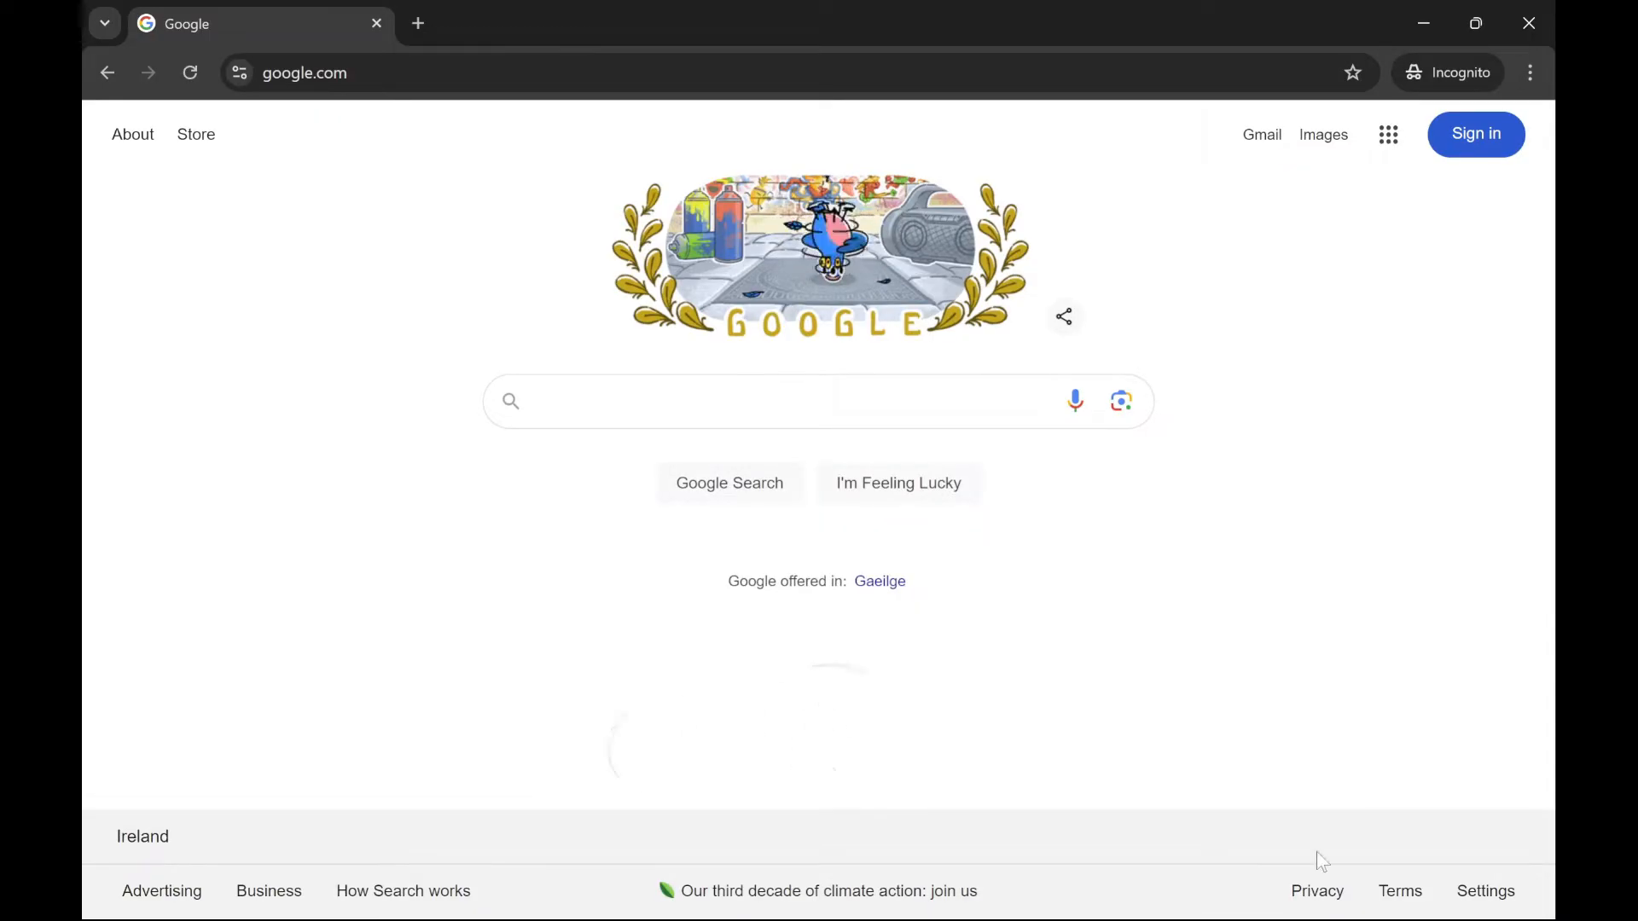
Step: Switch to Command Prompt, run dotnet --info to check the installed .NET SDKs and runtimes, and minimize the window
{"action": "mouse_move", "coordinate": [1305, 919]}
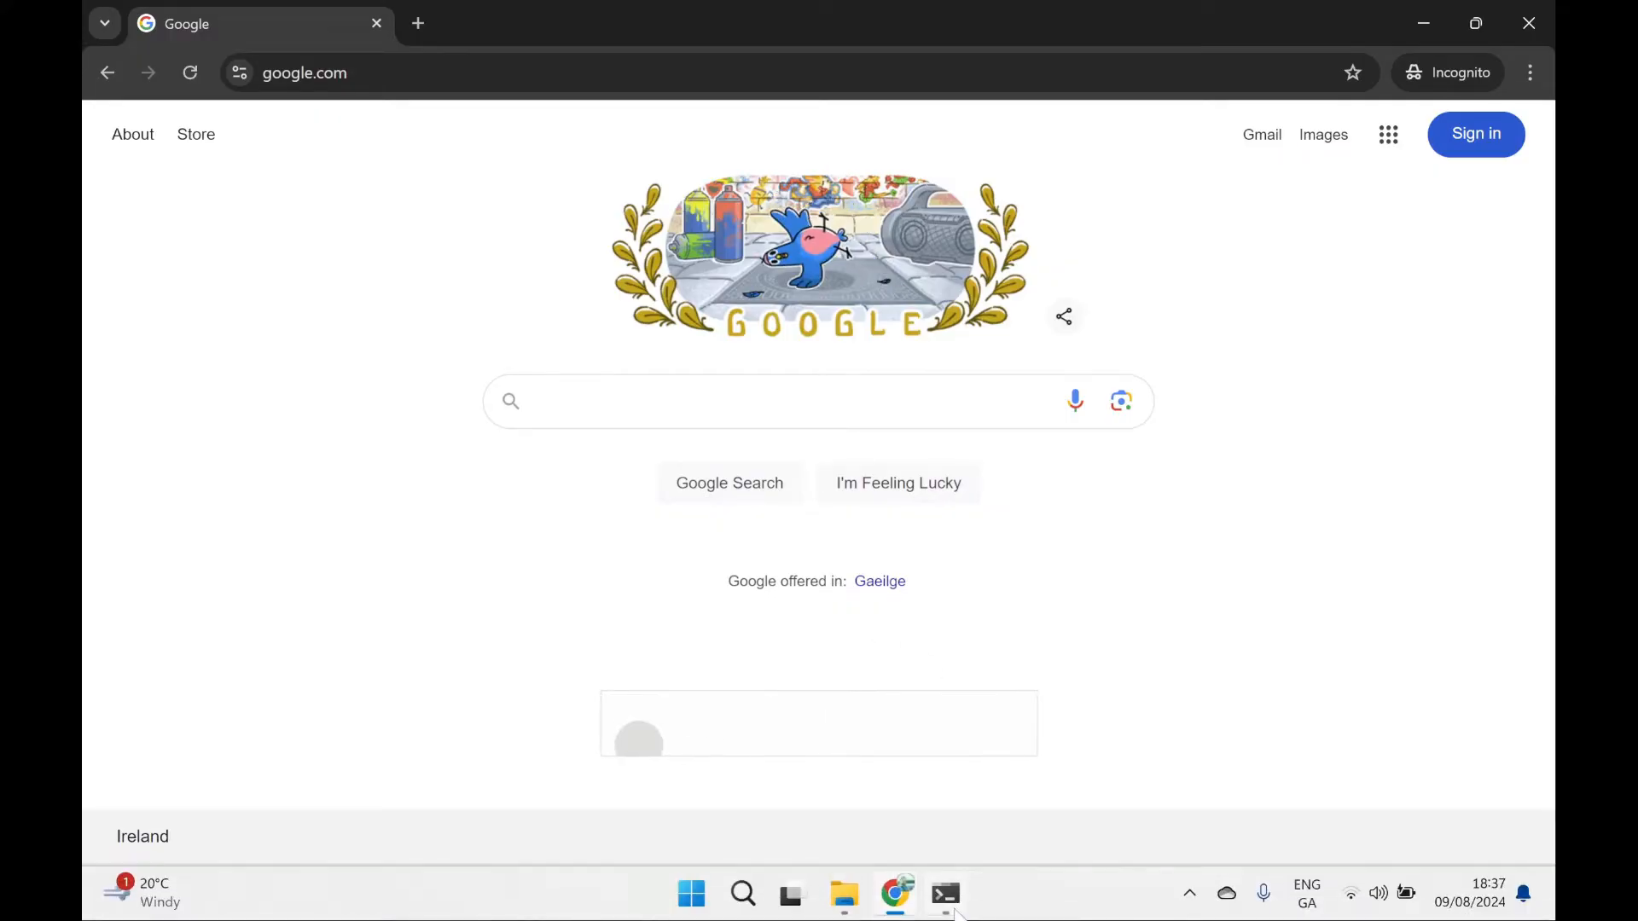
{"action": "left_click", "coordinate": [953, 906]}
{"action": "type", "text": "d"}
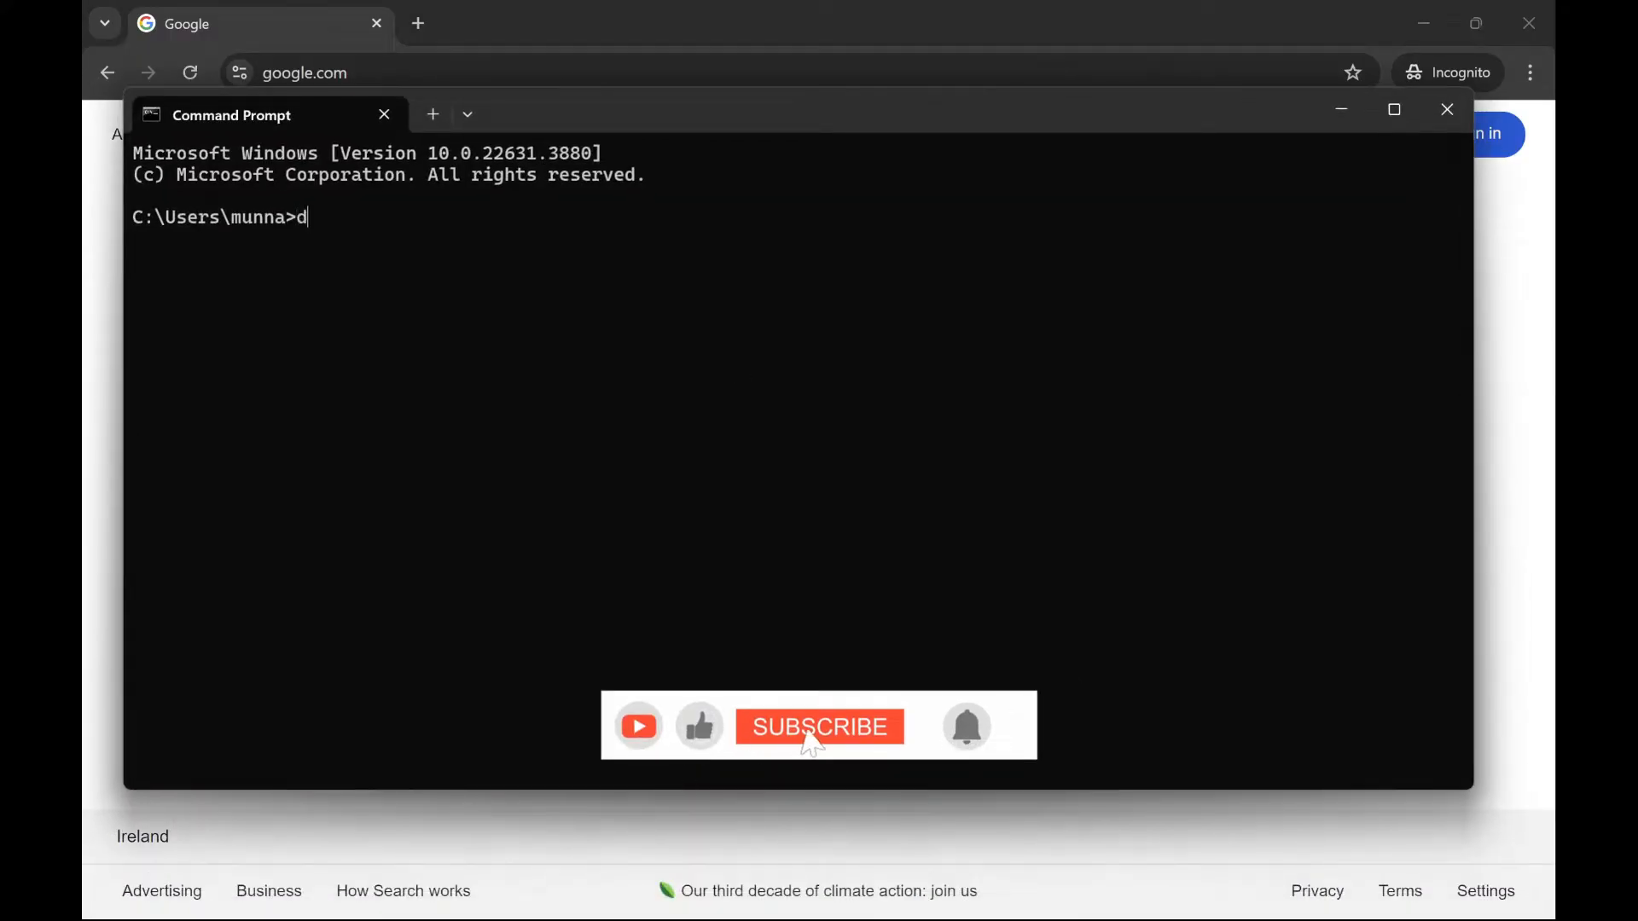
{"action": "type", "text": "otnet --"}
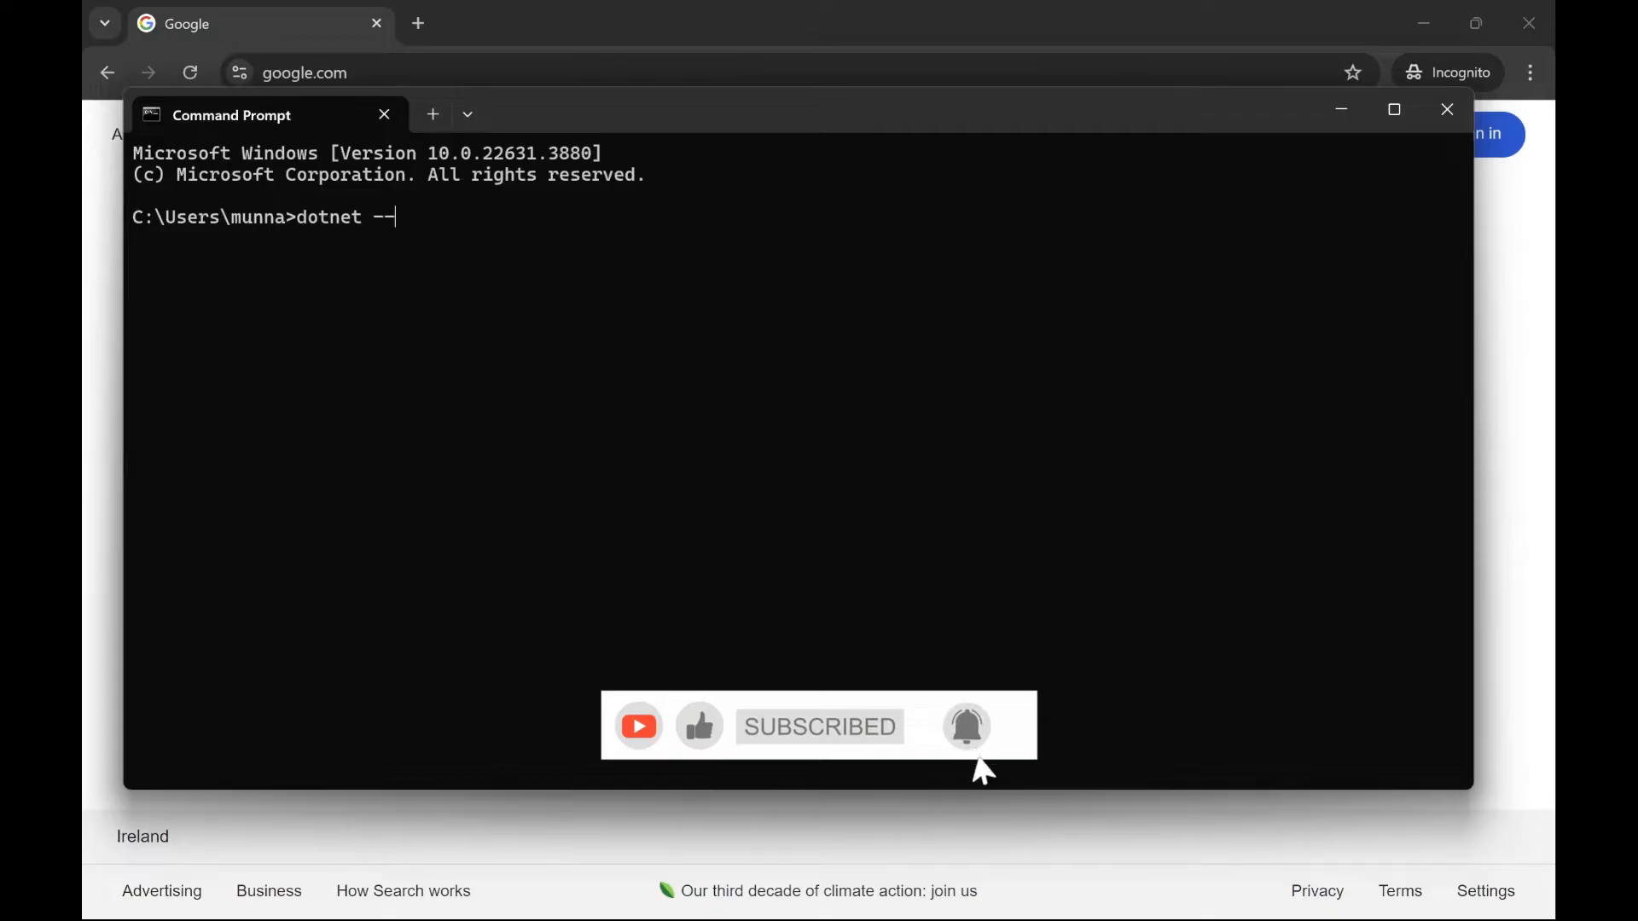
{"action": "type", "text": "info"}
{"action": "key", "text": "Return"}
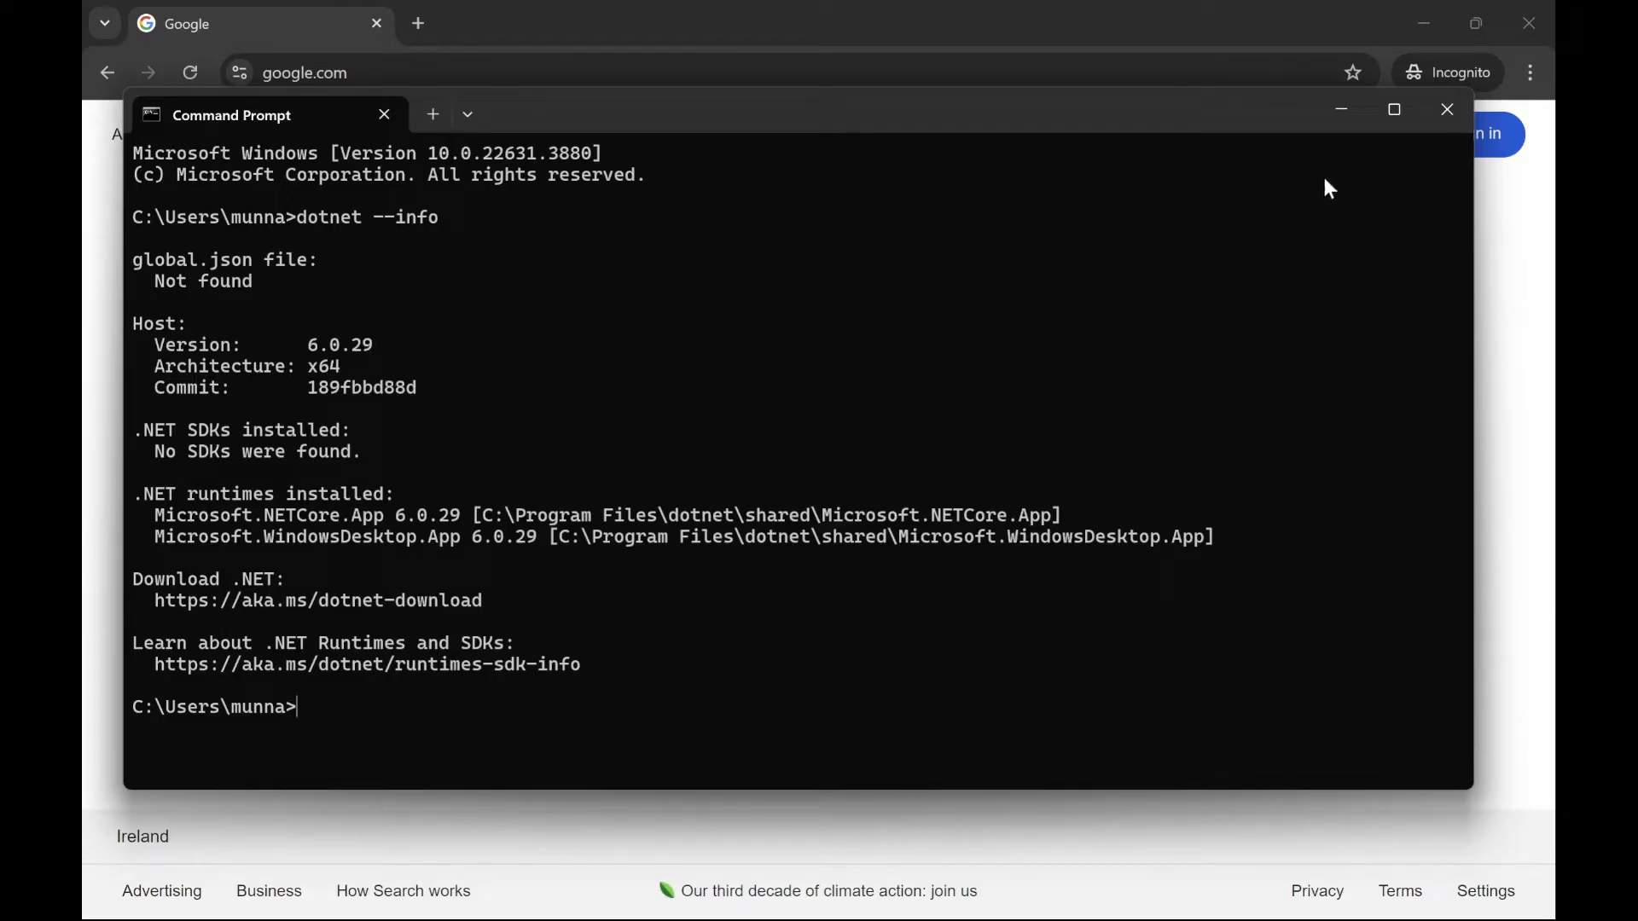
{"action": "left_click", "coordinate": [1338, 112]}
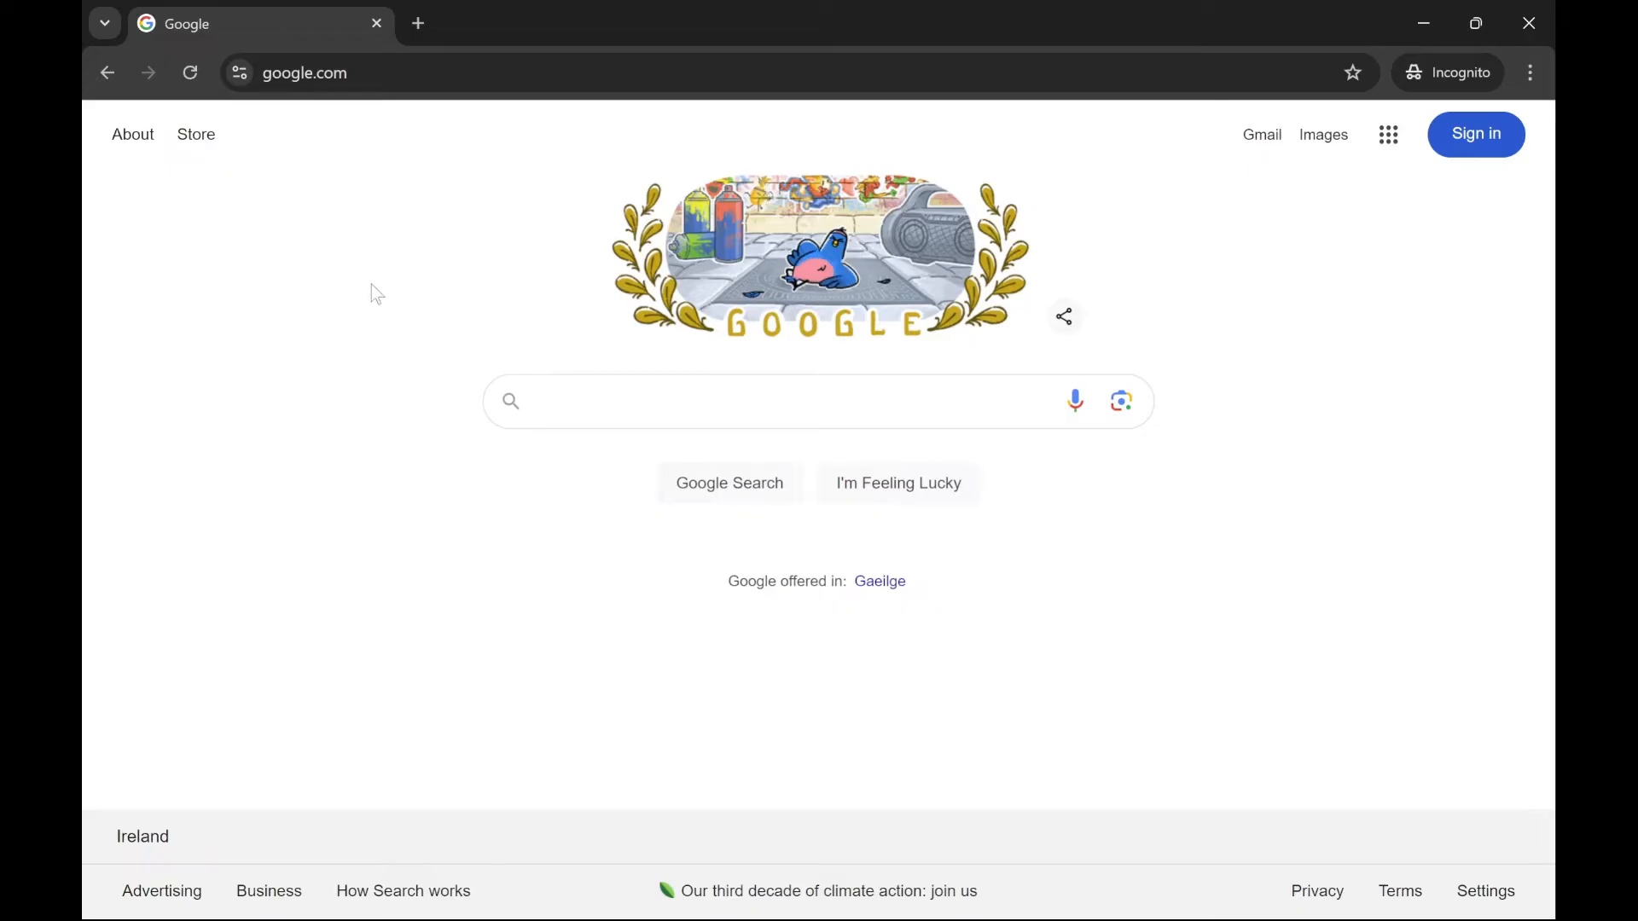
Step: Search Google for ".net download" and open the page with all .NET 8.0 downloads on Microsoft's .NET site
{"action": "left_click", "coordinate": [649, 401]}
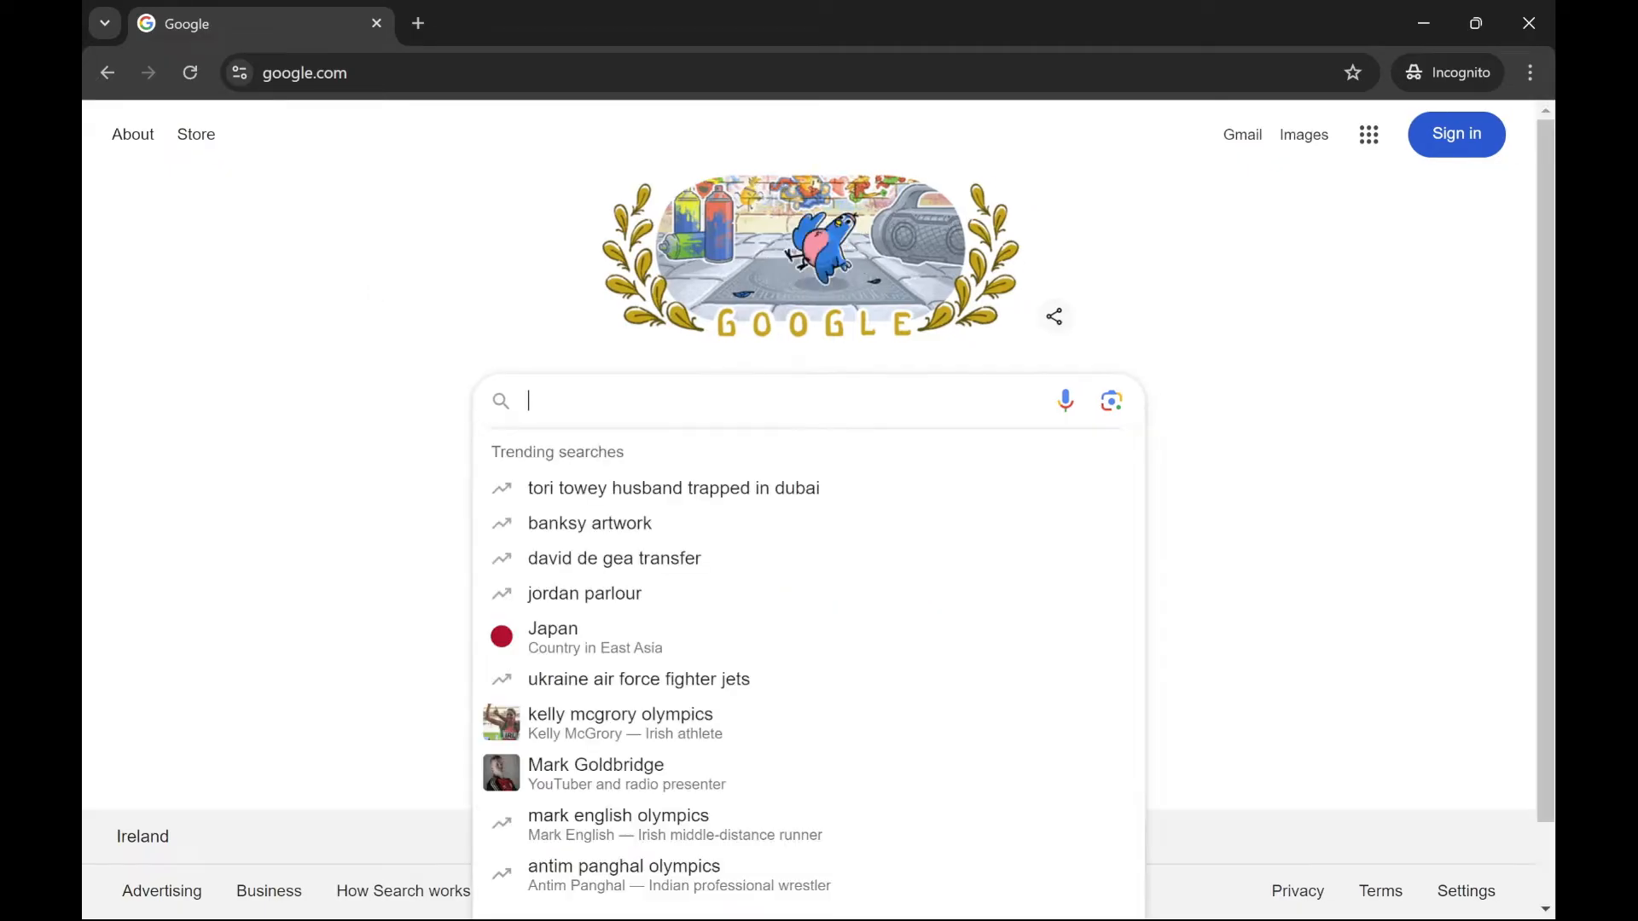
{"action": "type", "text": ".net download"}
{"action": "key", "text": "Return"}
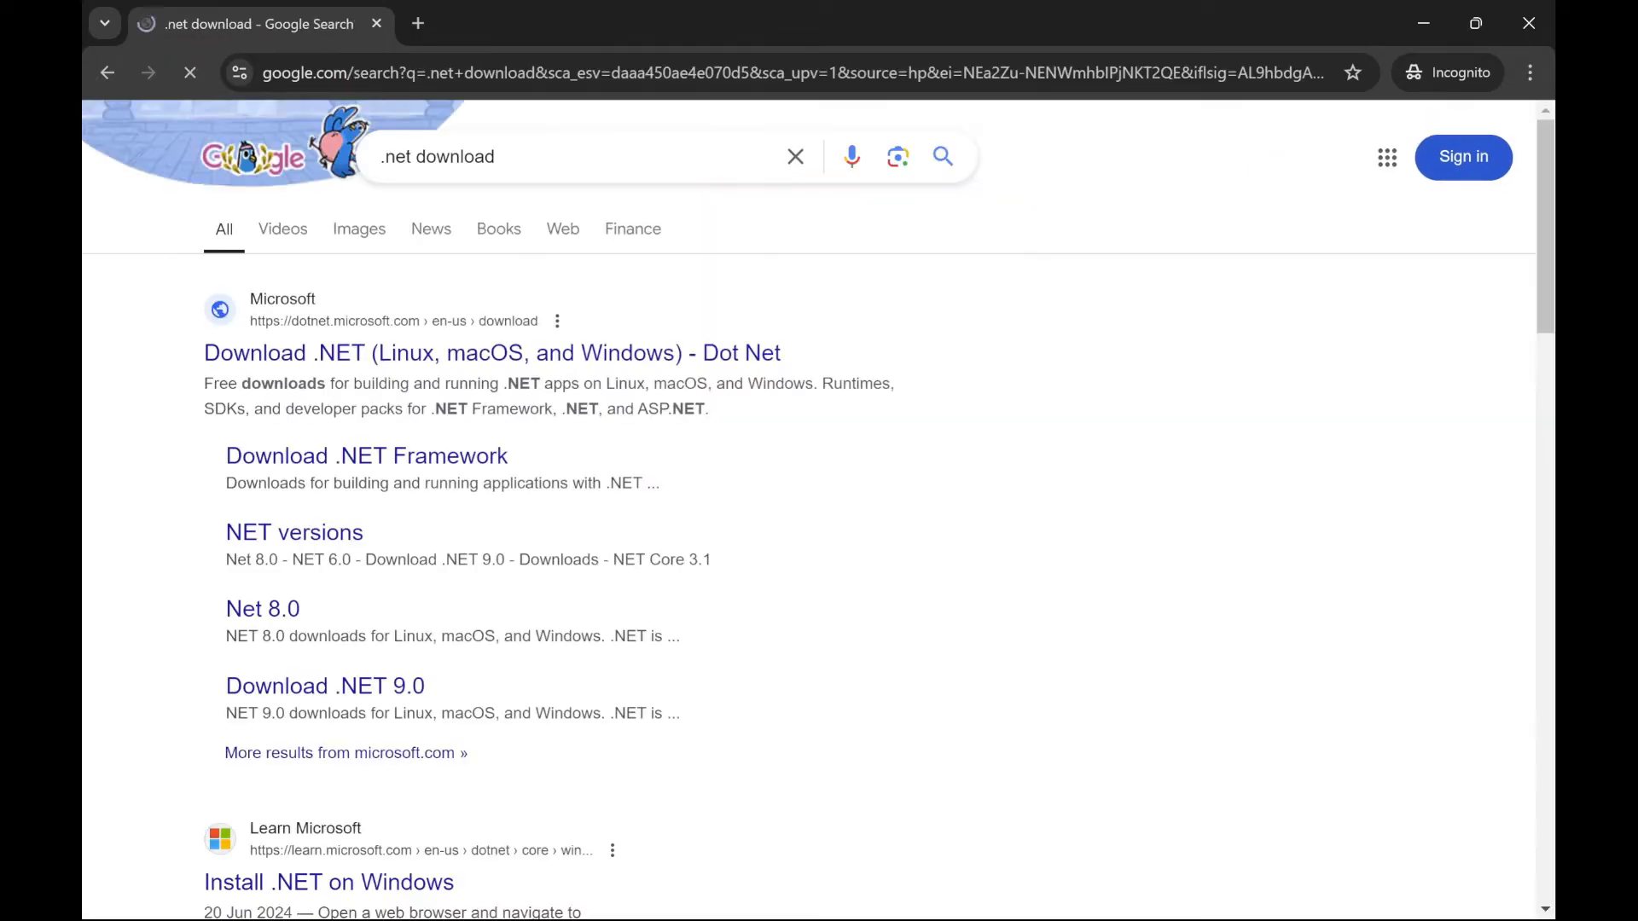
{"action": "left_click", "coordinate": [386, 365]}
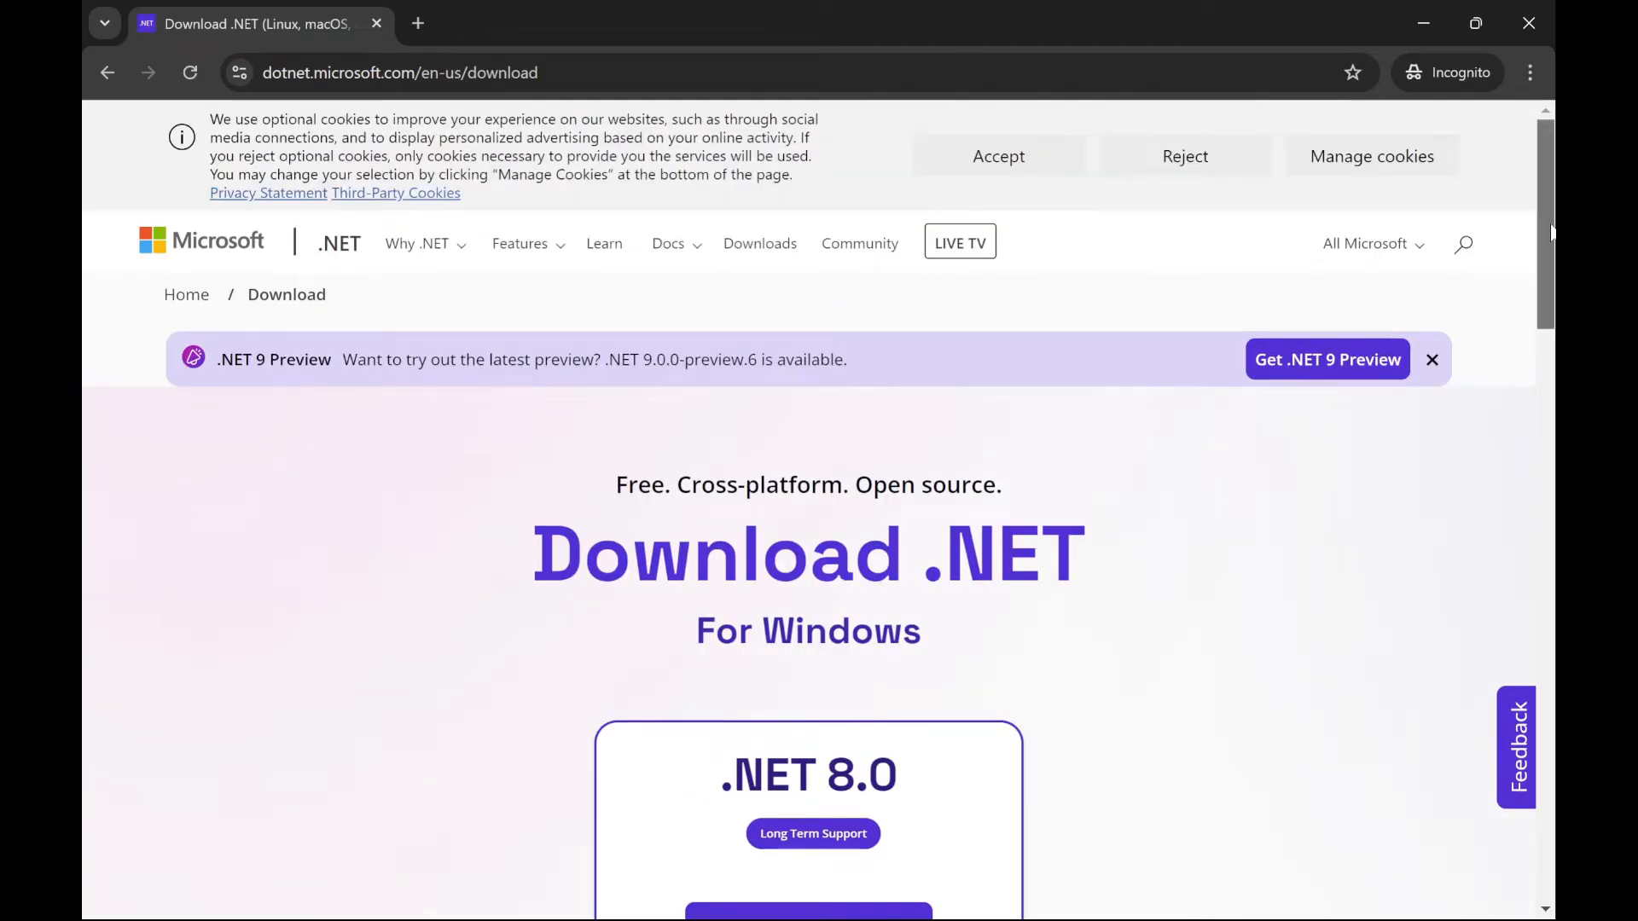
{"action": "left_click_drag", "start_coordinate": [1544, 226], "coordinate": [1540, 311]}
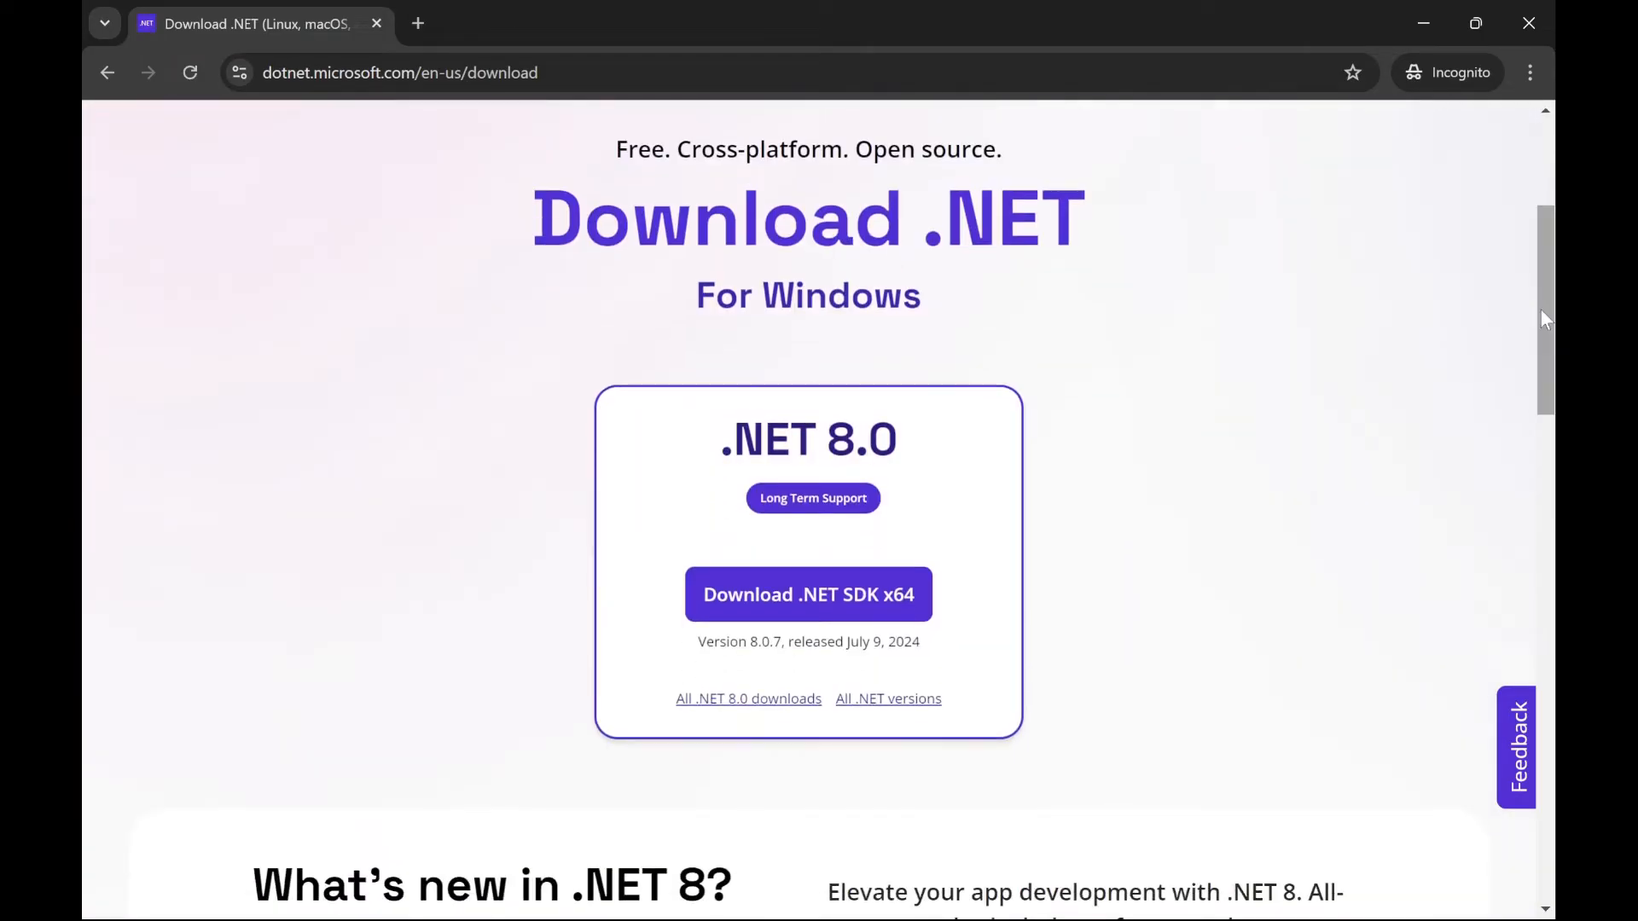
{"action": "left_click", "coordinate": [741, 701]}
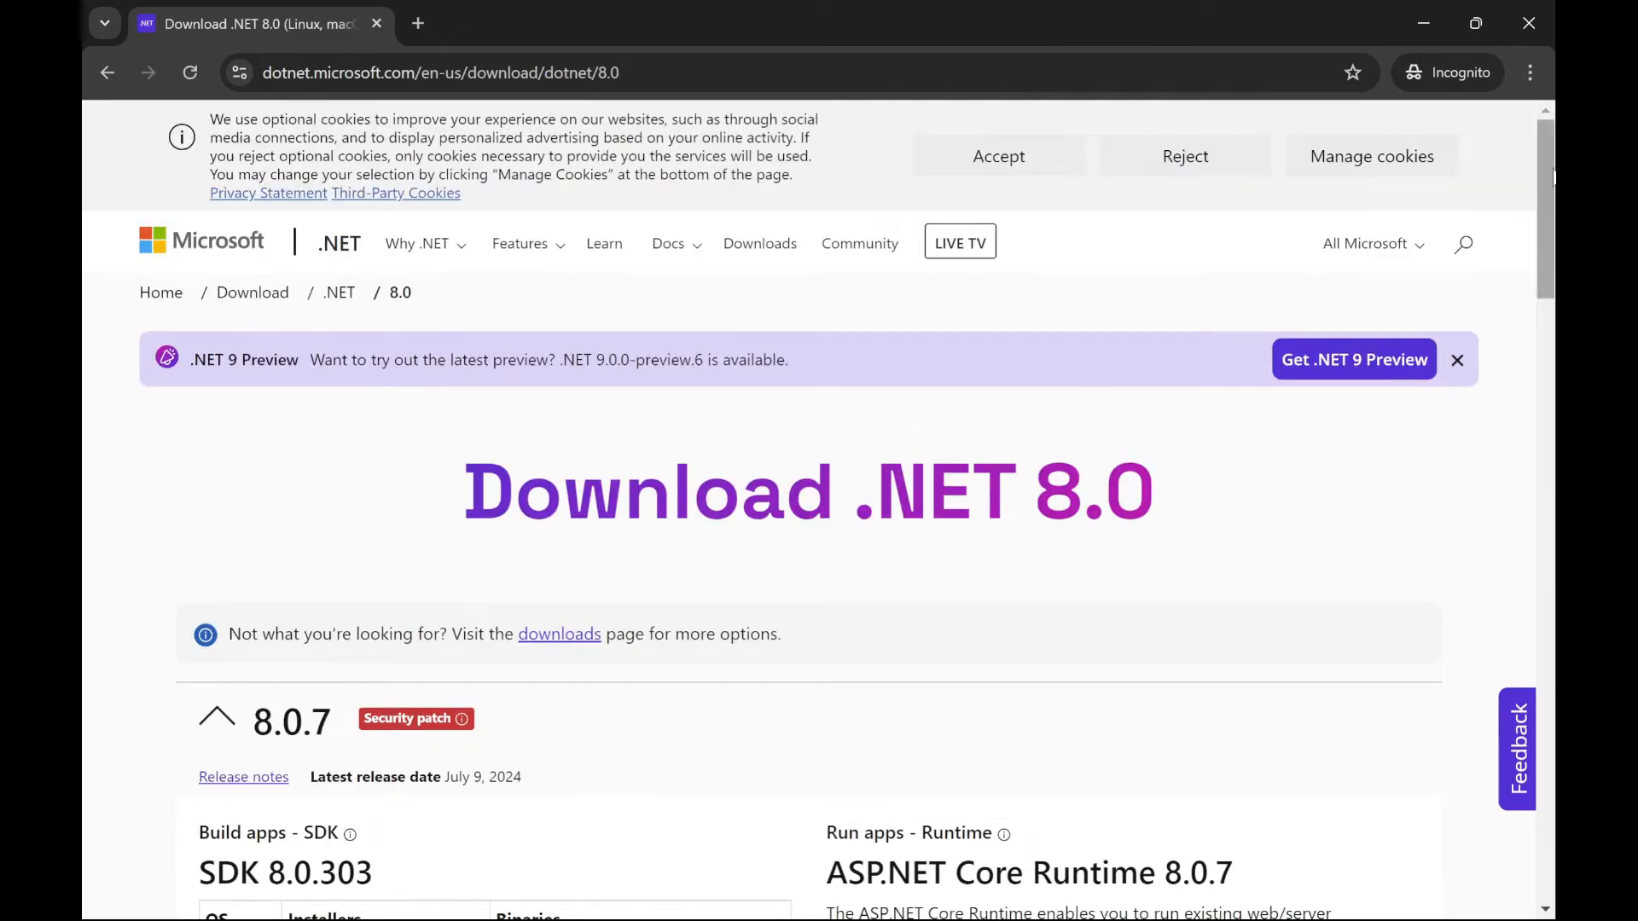
Step: Examine the SDK, ASP.NET Core Runtime, .NET Desktop Runtime and .NET Runtime download sections of release 8.0.7
{"action": "left_click_drag", "start_coordinate": [1553, 177], "coordinate": [1553, 308]}
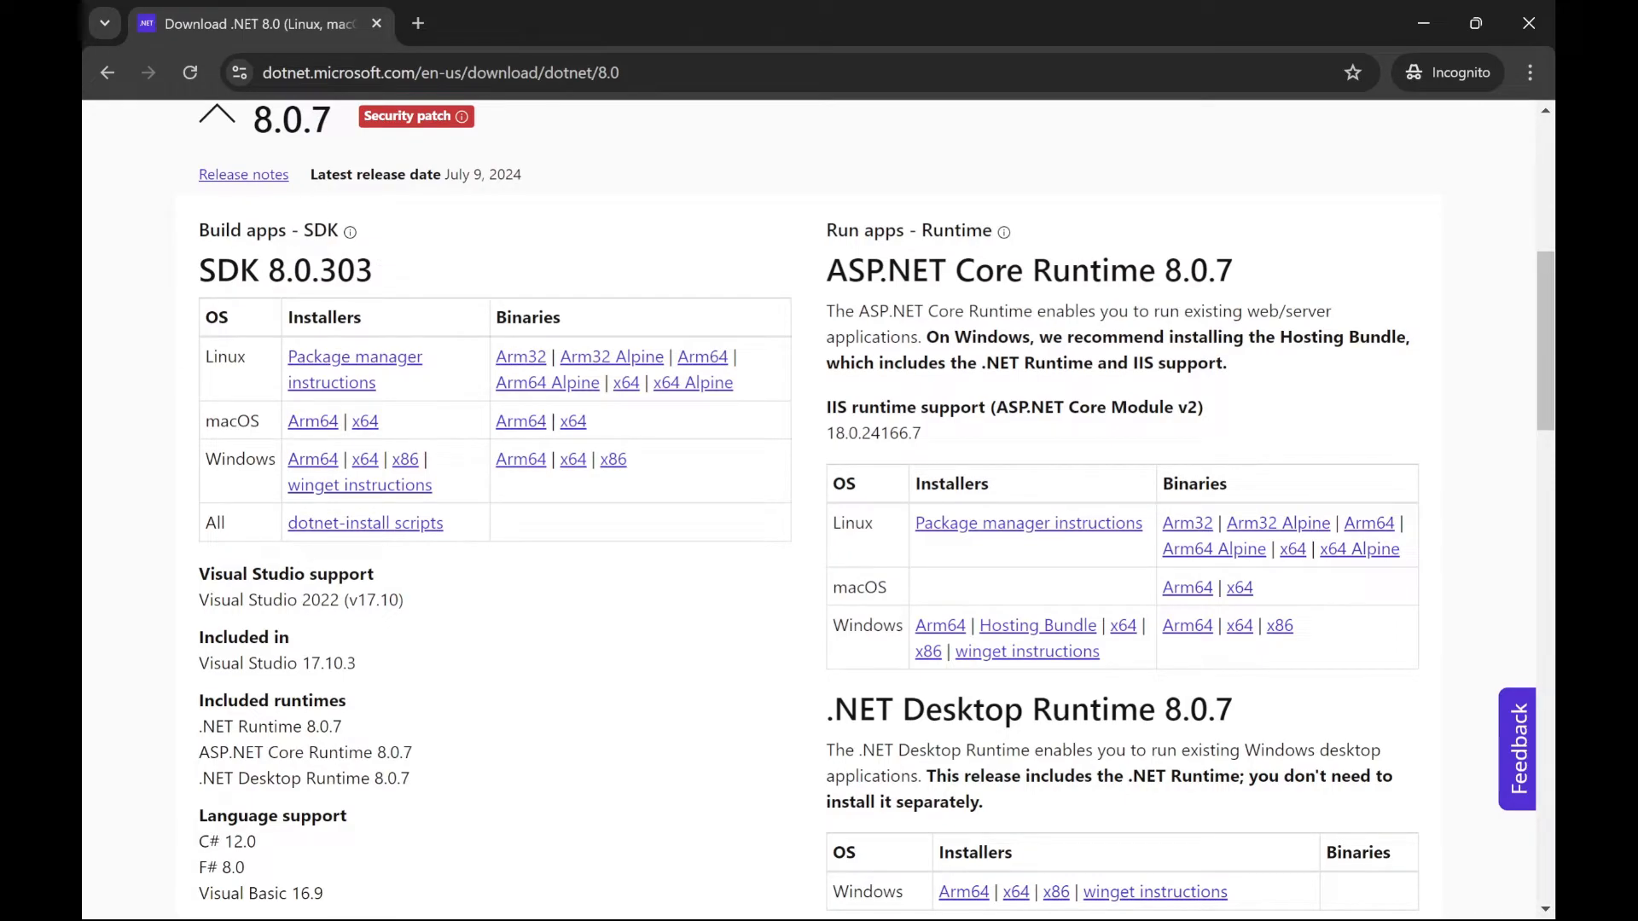
{"action": "left_click_drag", "start_coordinate": [1551, 319], "coordinate": [1552, 363]}
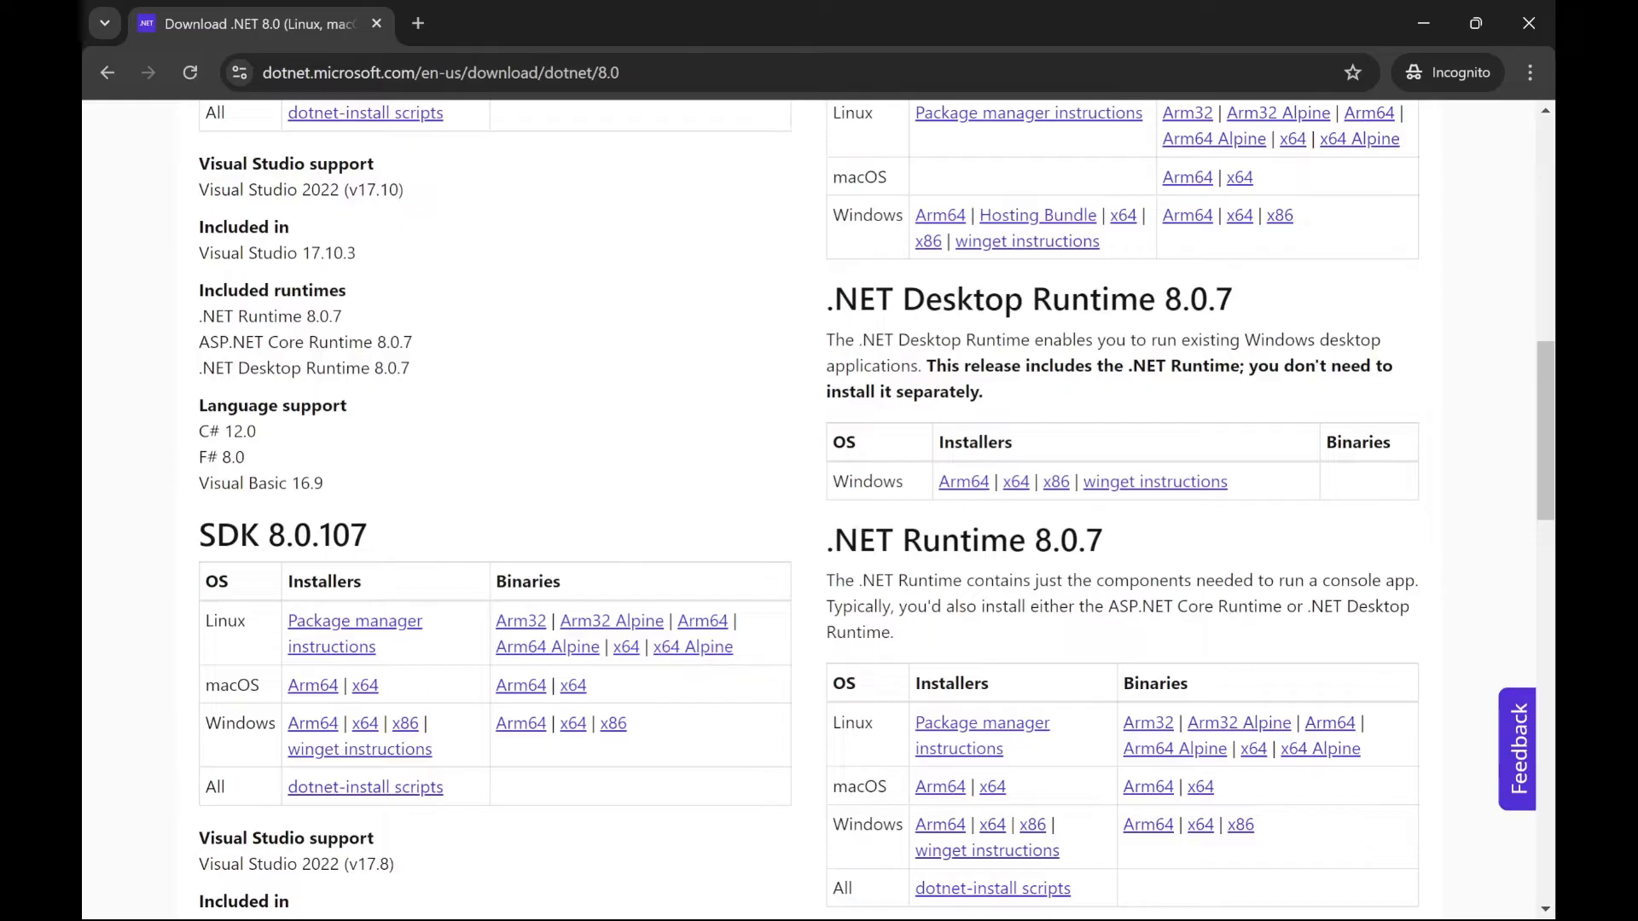
{"action": "left_click_drag", "start_coordinate": [1551, 471], "coordinate": [1553, 444]}
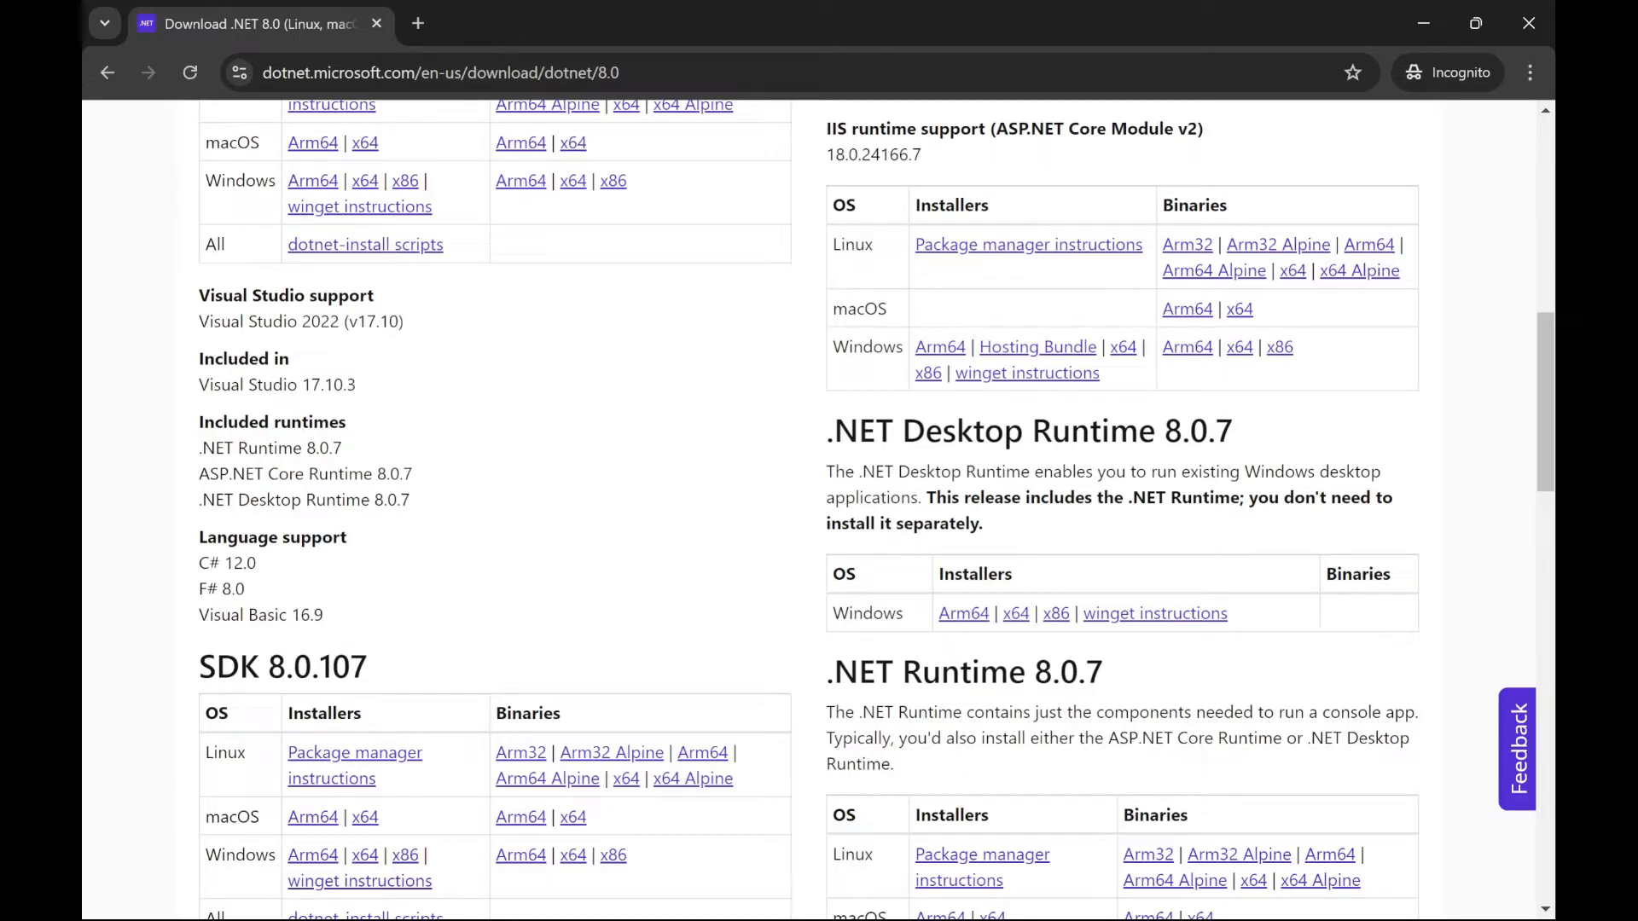
{"action": "scroll", "coordinate": [1541, 354], "scroll_direction": "up", "scroll_amount": 1}
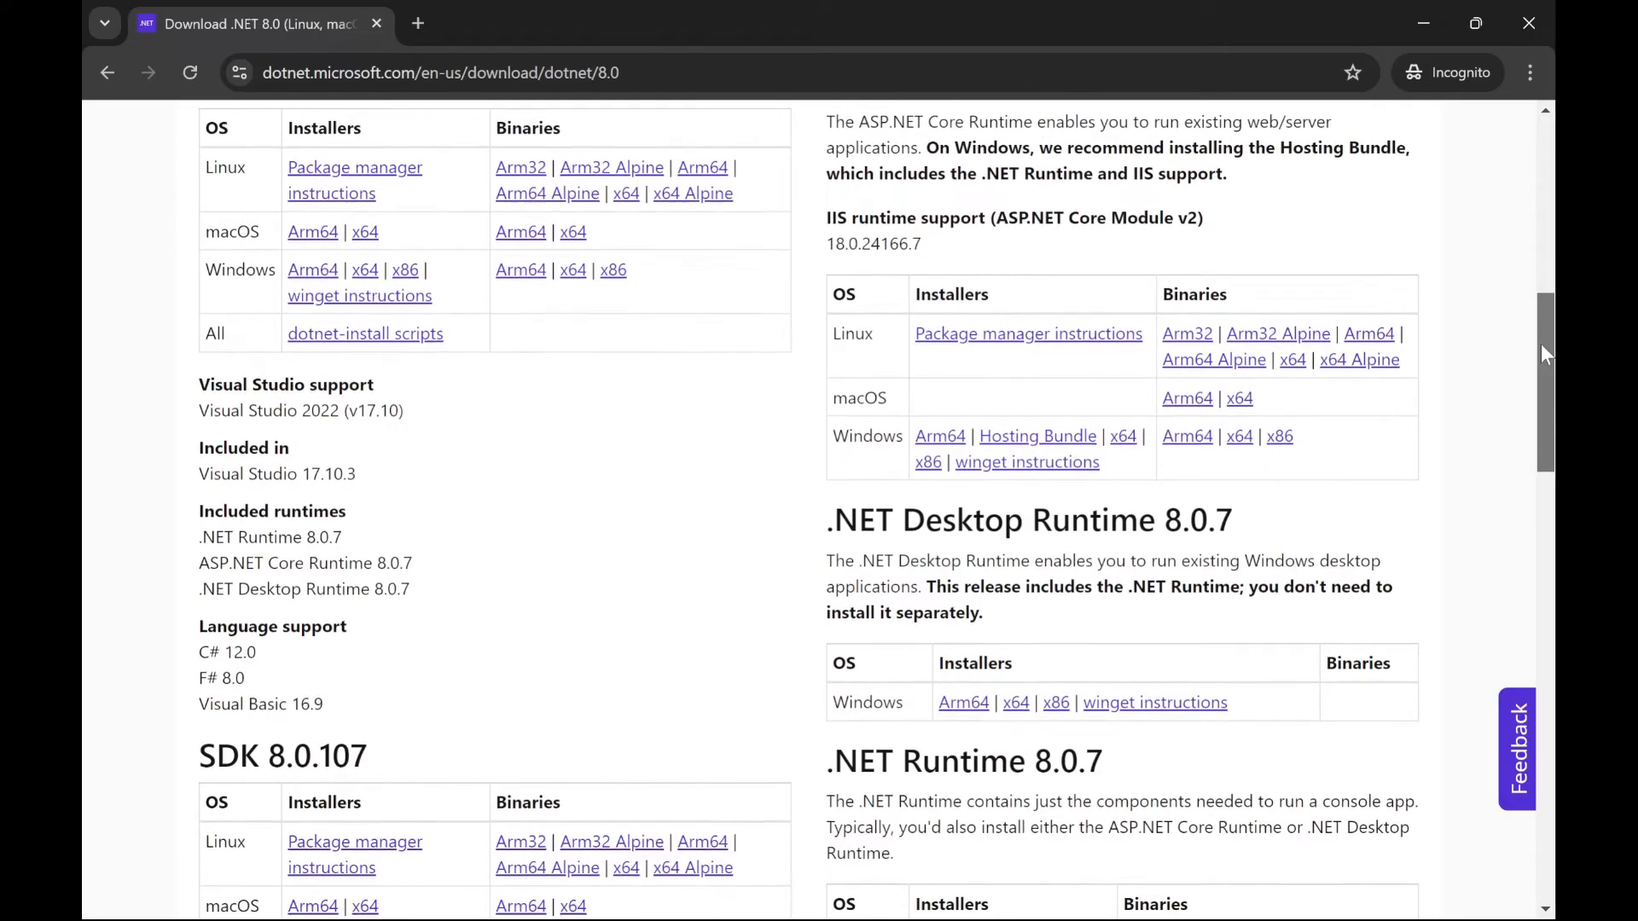
{"action": "left_click_drag", "start_coordinate": [1543, 353], "coordinate": [1529, 318]}
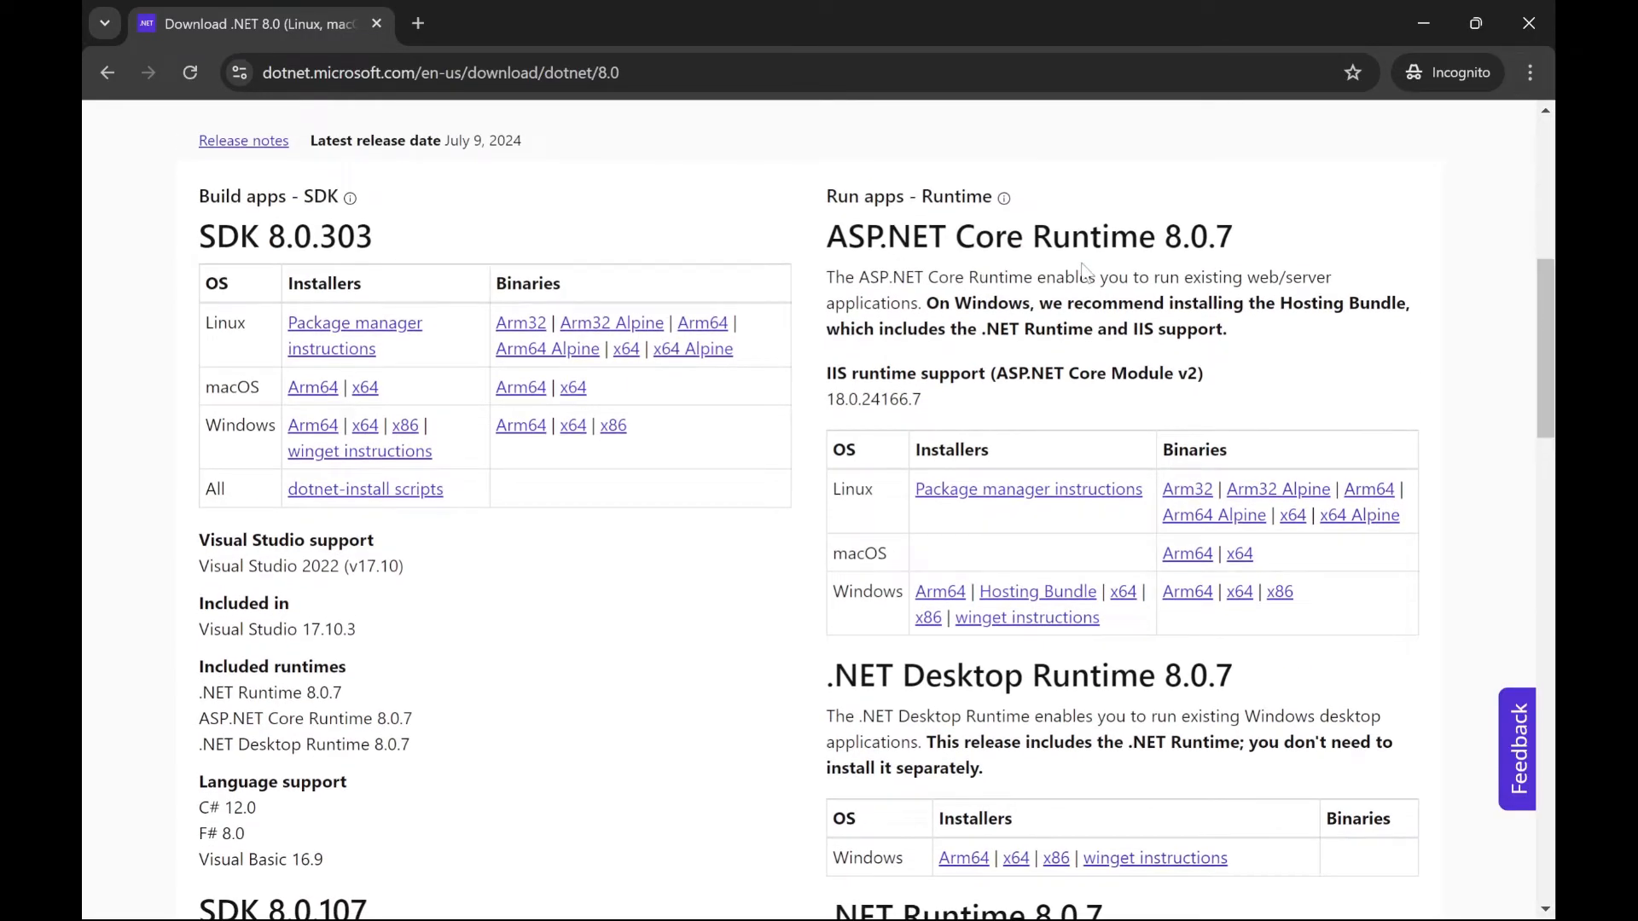
{"action": "scroll", "coordinate": [1548, 354], "scroll_direction": "down", "scroll_amount": 1}
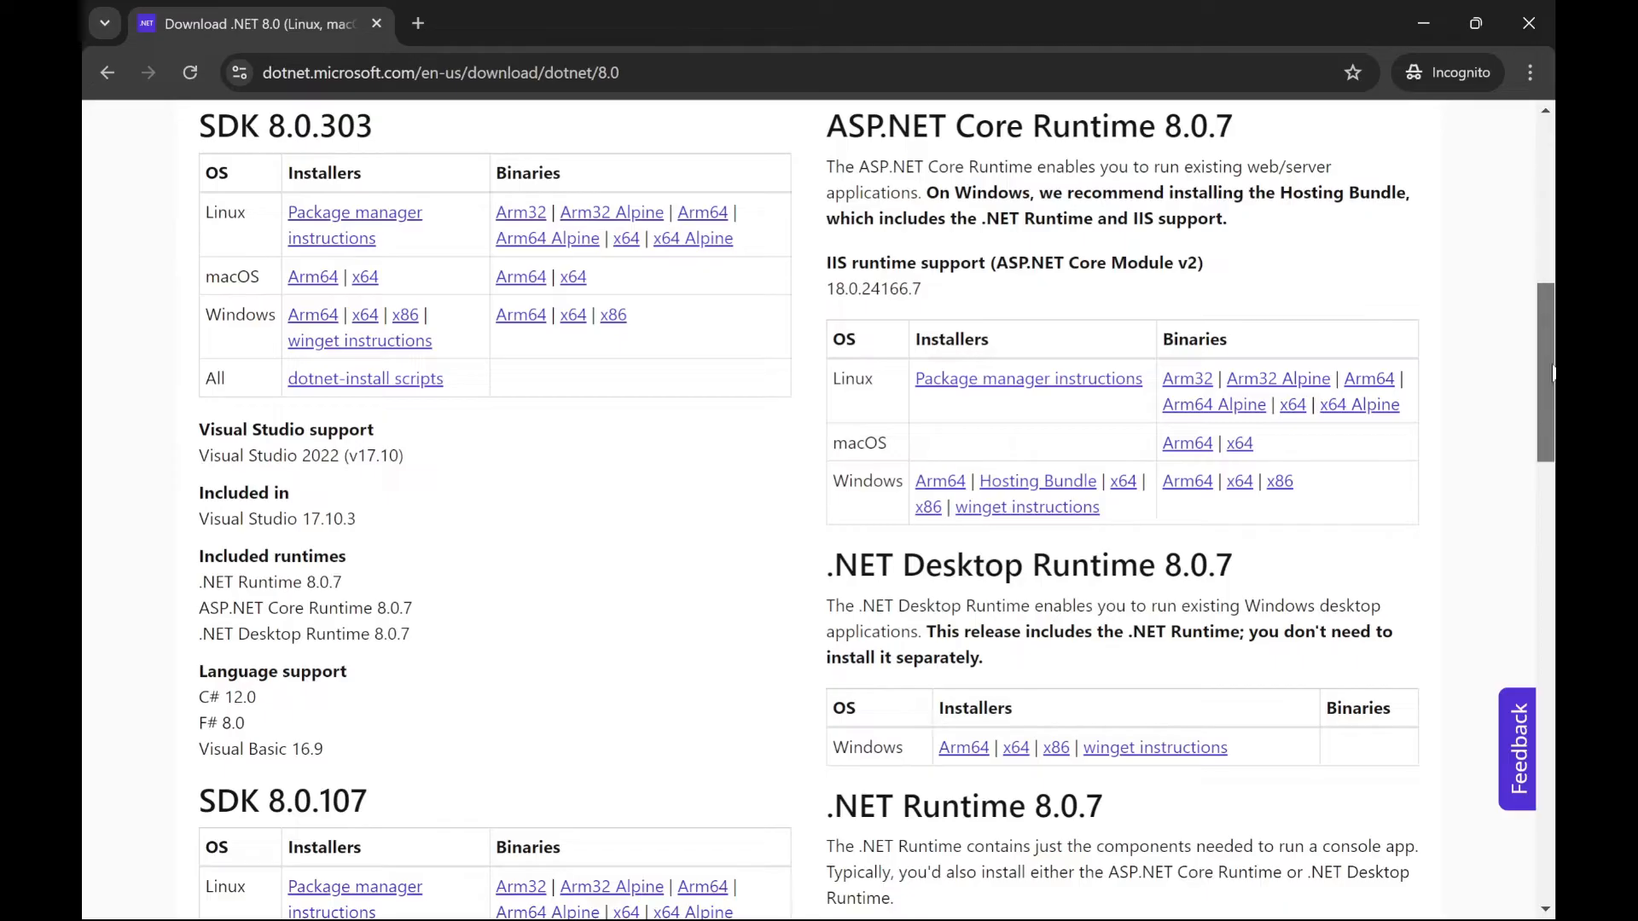
{"action": "mouse_move", "coordinate": [1553, 373]}
{"action": "left_mouse_down"}
{"action": "mouse_move", "coordinate": [1552, 341]}
{"action": "mouse_move", "coordinate": [1546, 411]}
{"action": "mouse_move", "coordinate": [1546, 343]}
{"action": "left_mouse_up"}
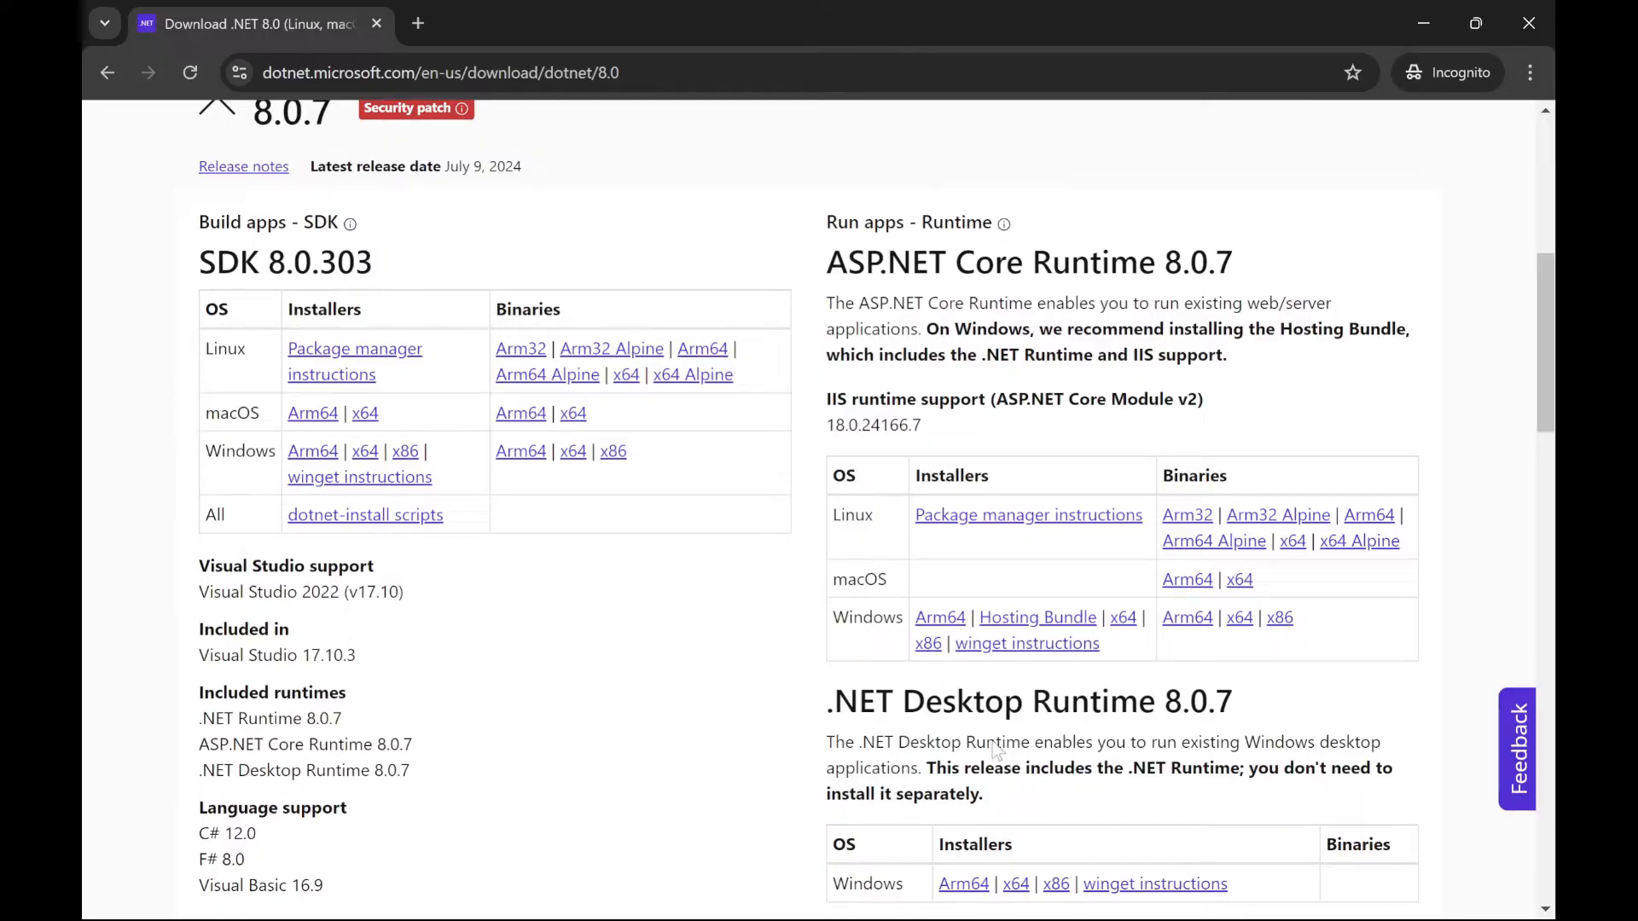
{"action": "left_click_drag", "start_coordinate": [1553, 369], "coordinate": [1550, 360]}
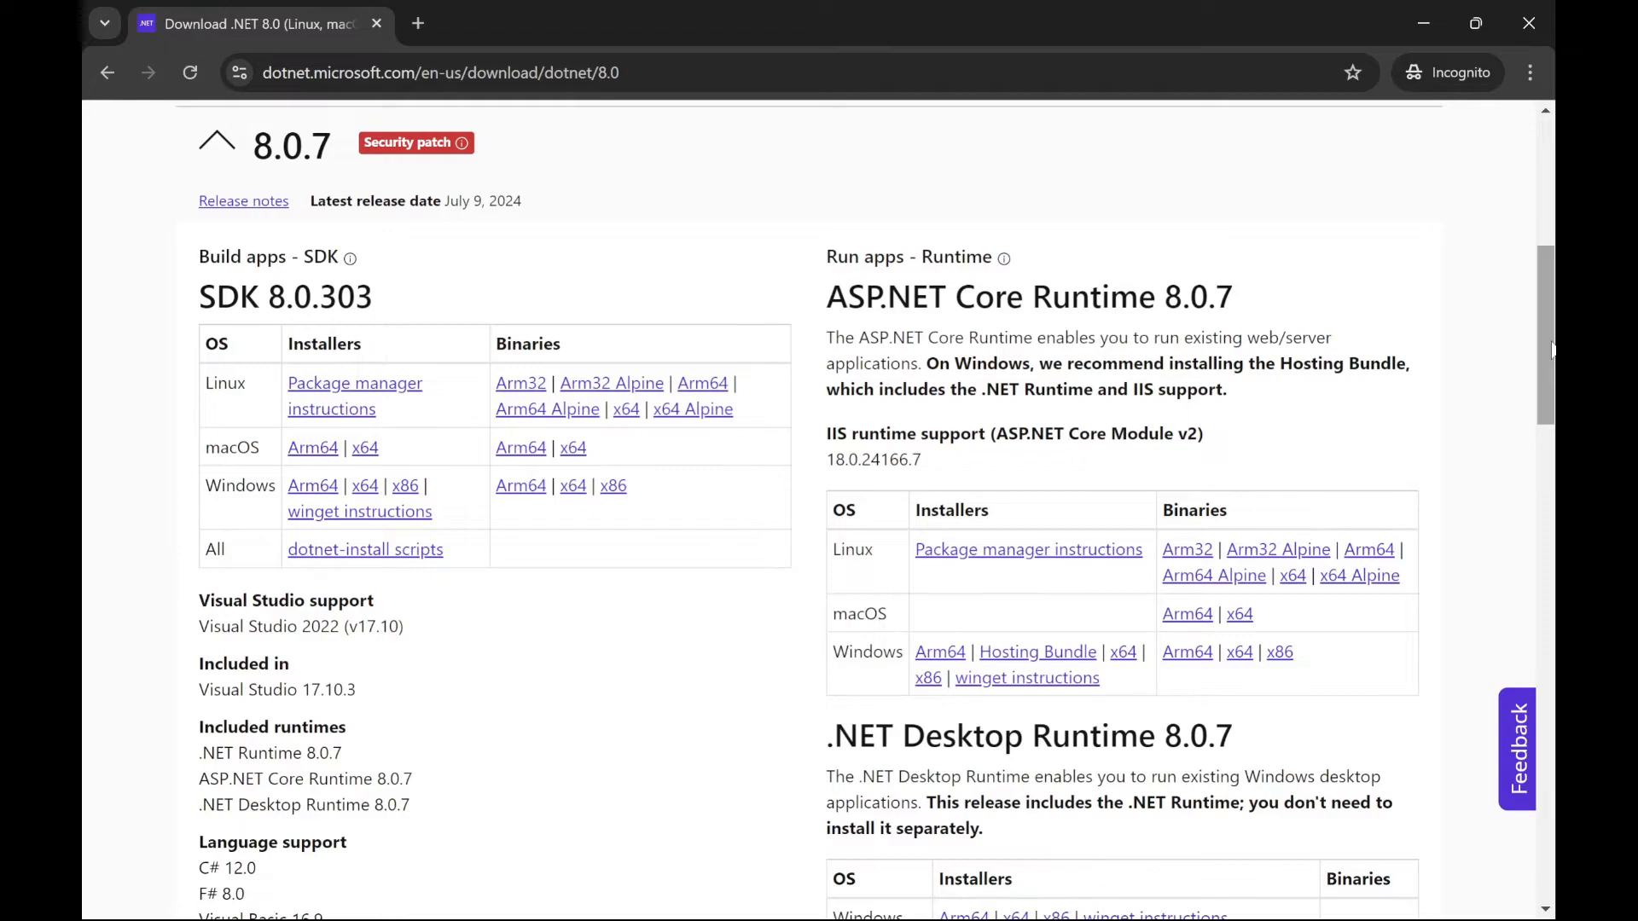
{"action": "left_click_drag", "start_coordinate": [1551, 350], "coordinate": [1551, 380]}
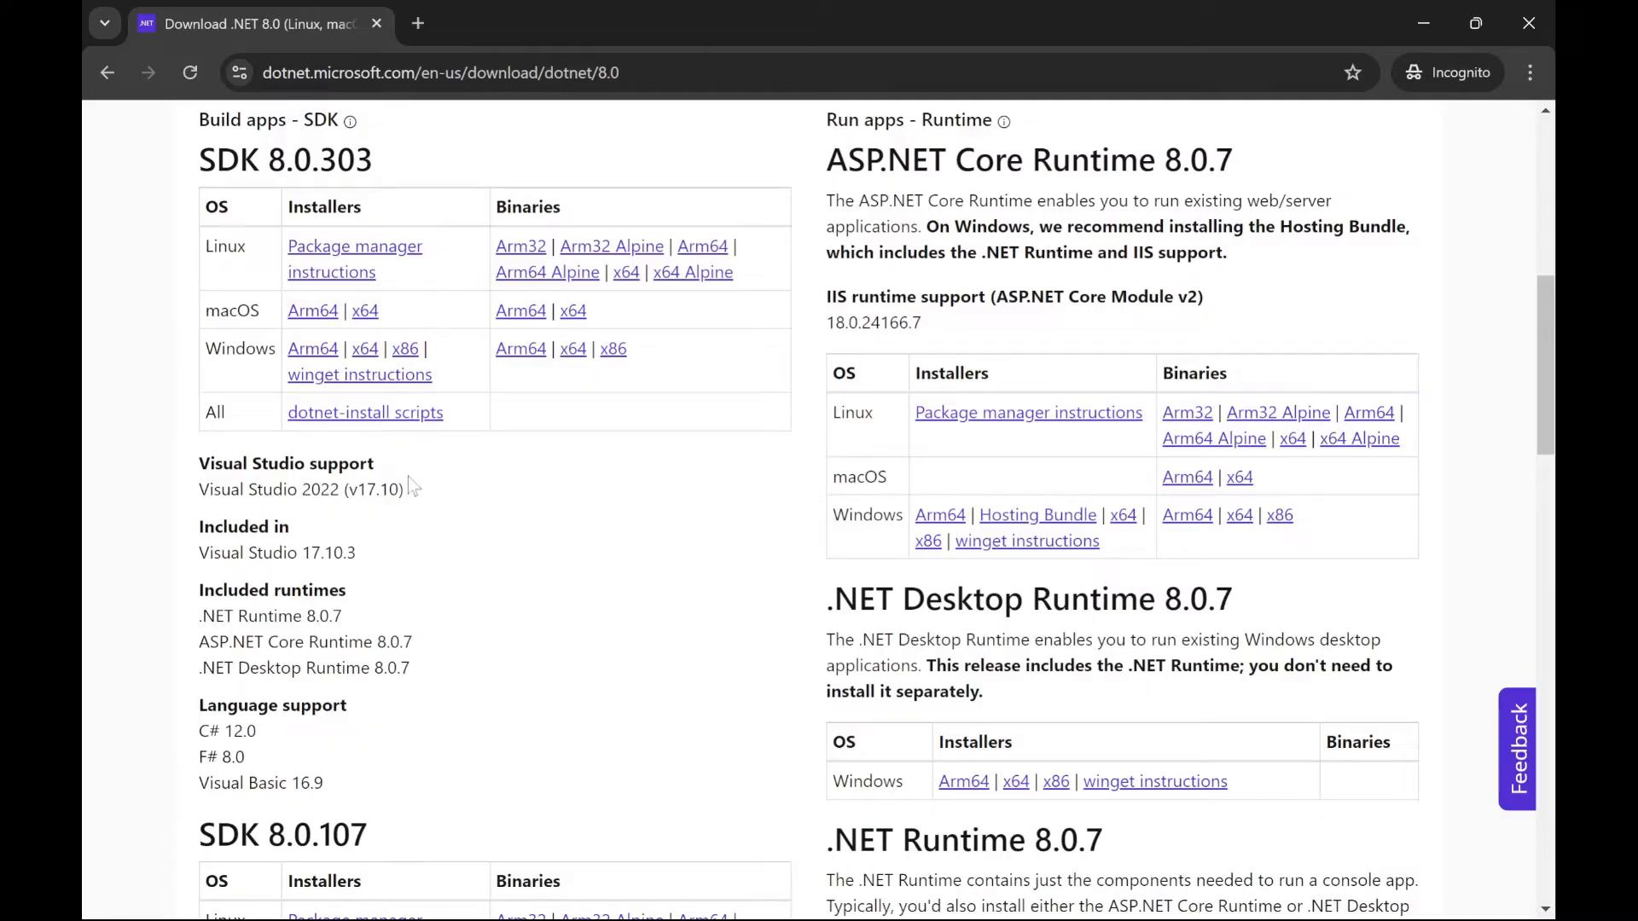
Step: Download the Windows x64 installer of SDK 8.0.303 and save it in the Downloads folder as dotnet-sdk-8.0.303-win-x64
{"action": "scroll", "coordinate": [409, 483], "scroll_direction": "up", "scroll_amount": 3}
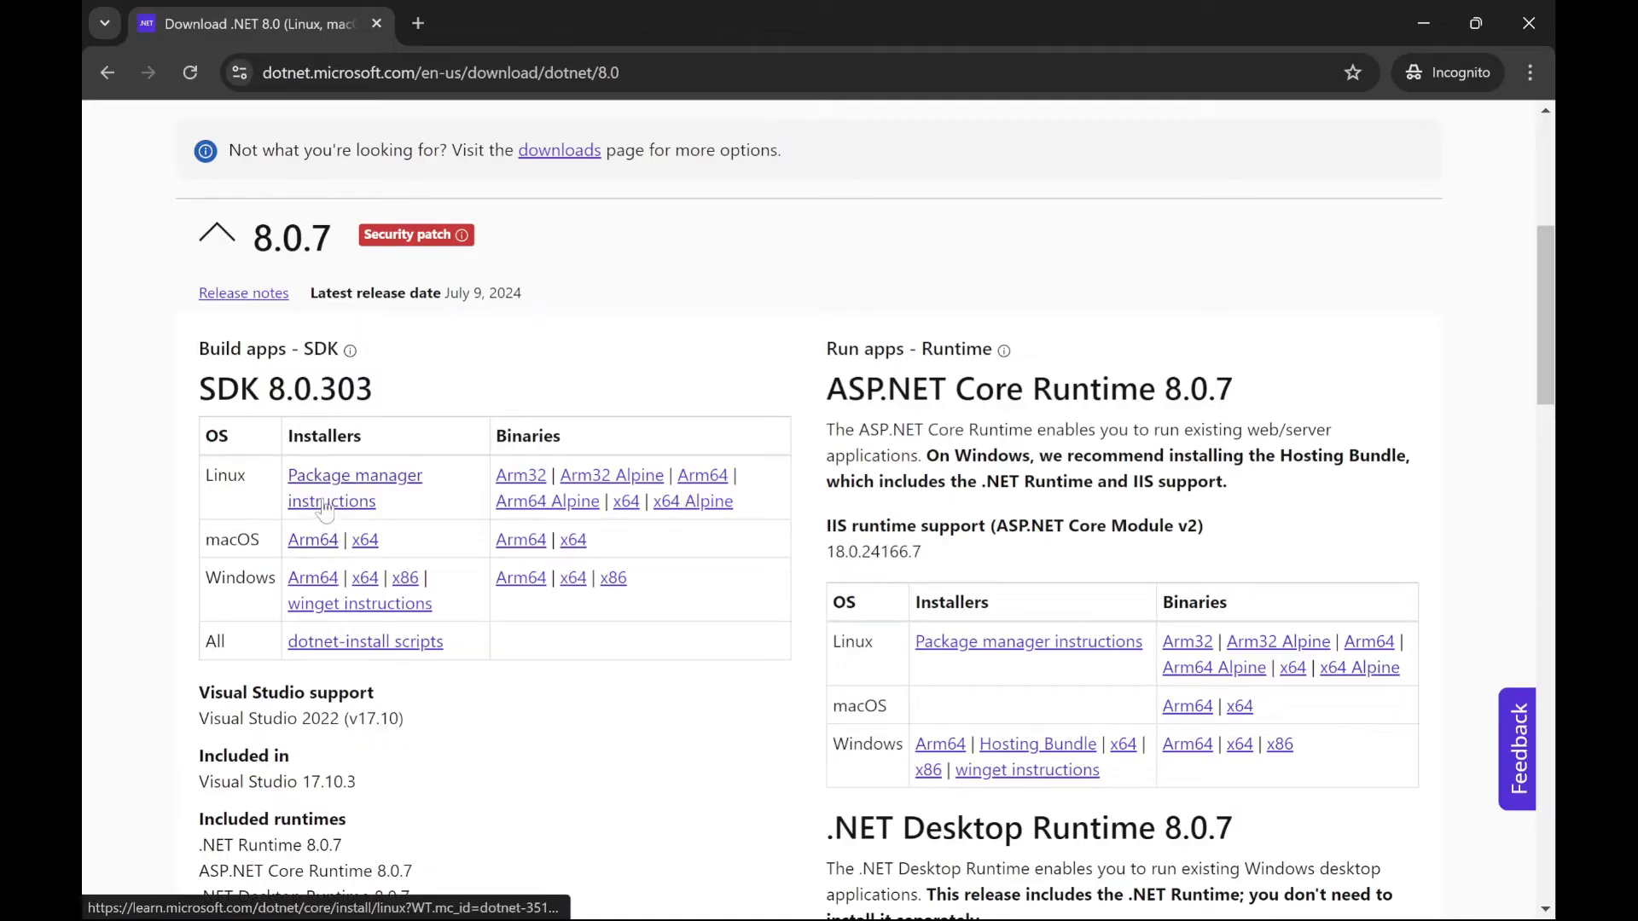
{"action": "left_click", "coordinate": [365, 579]}
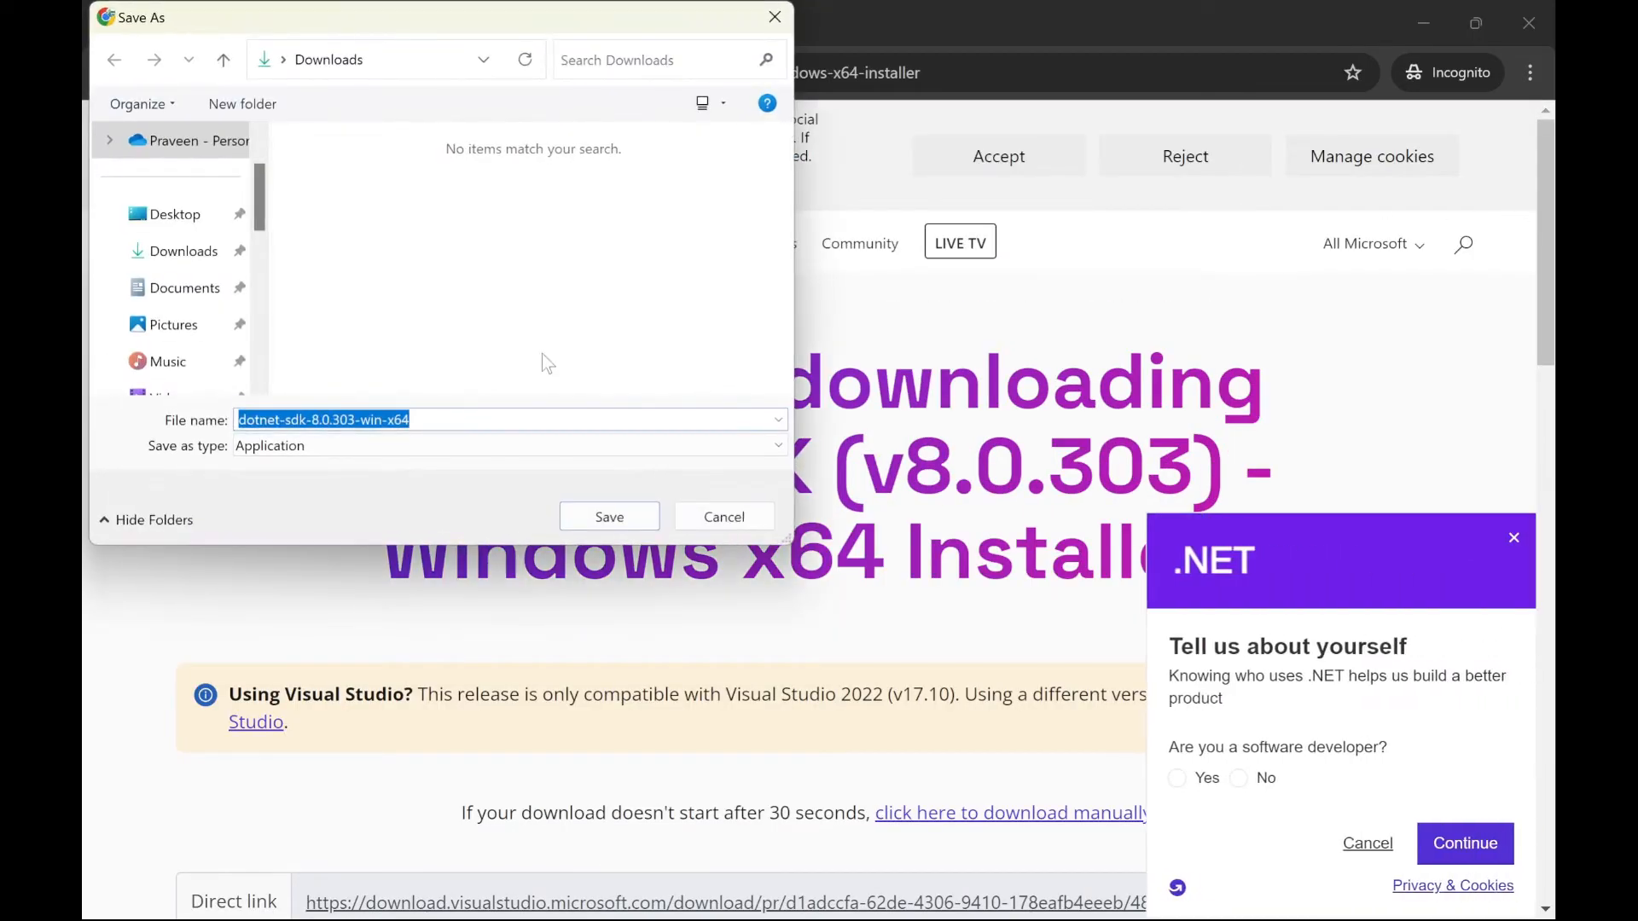
{"action": "left_click", "coordinate": [616, 513]}
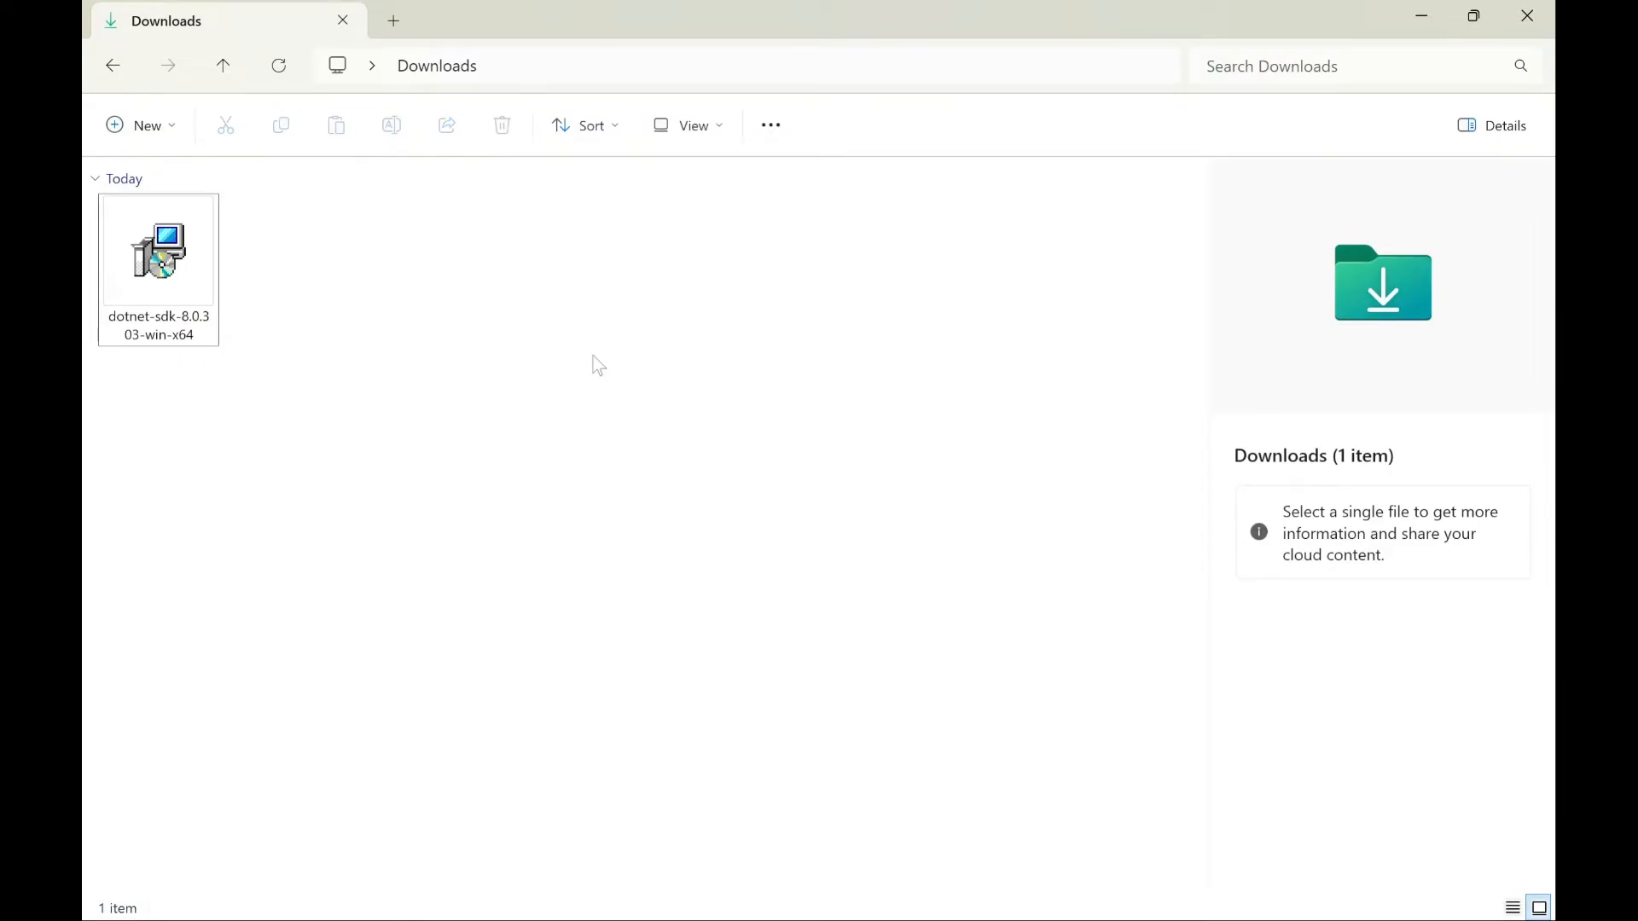
Step: Run the dotnet-sdk-8.0.303-win-x64 installer from the Downloads folder, install the .NET SDK and close the installer
{"action": "double_click", "coordinate": [158, 254]}
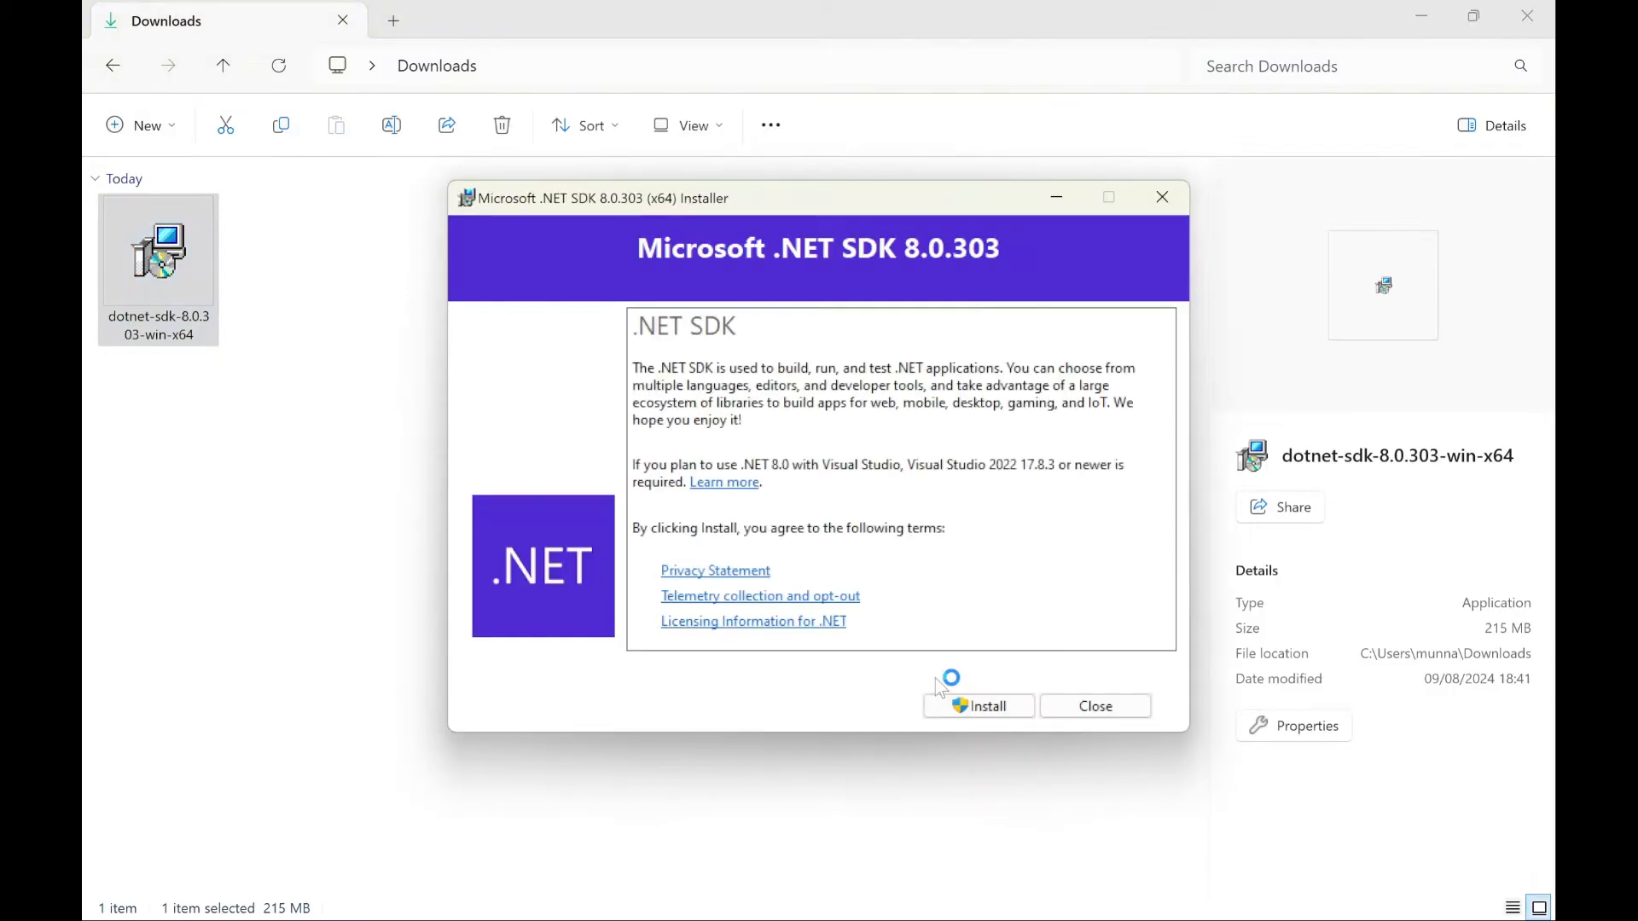
{"action": "left_click", "coordinate": [984, 712]}
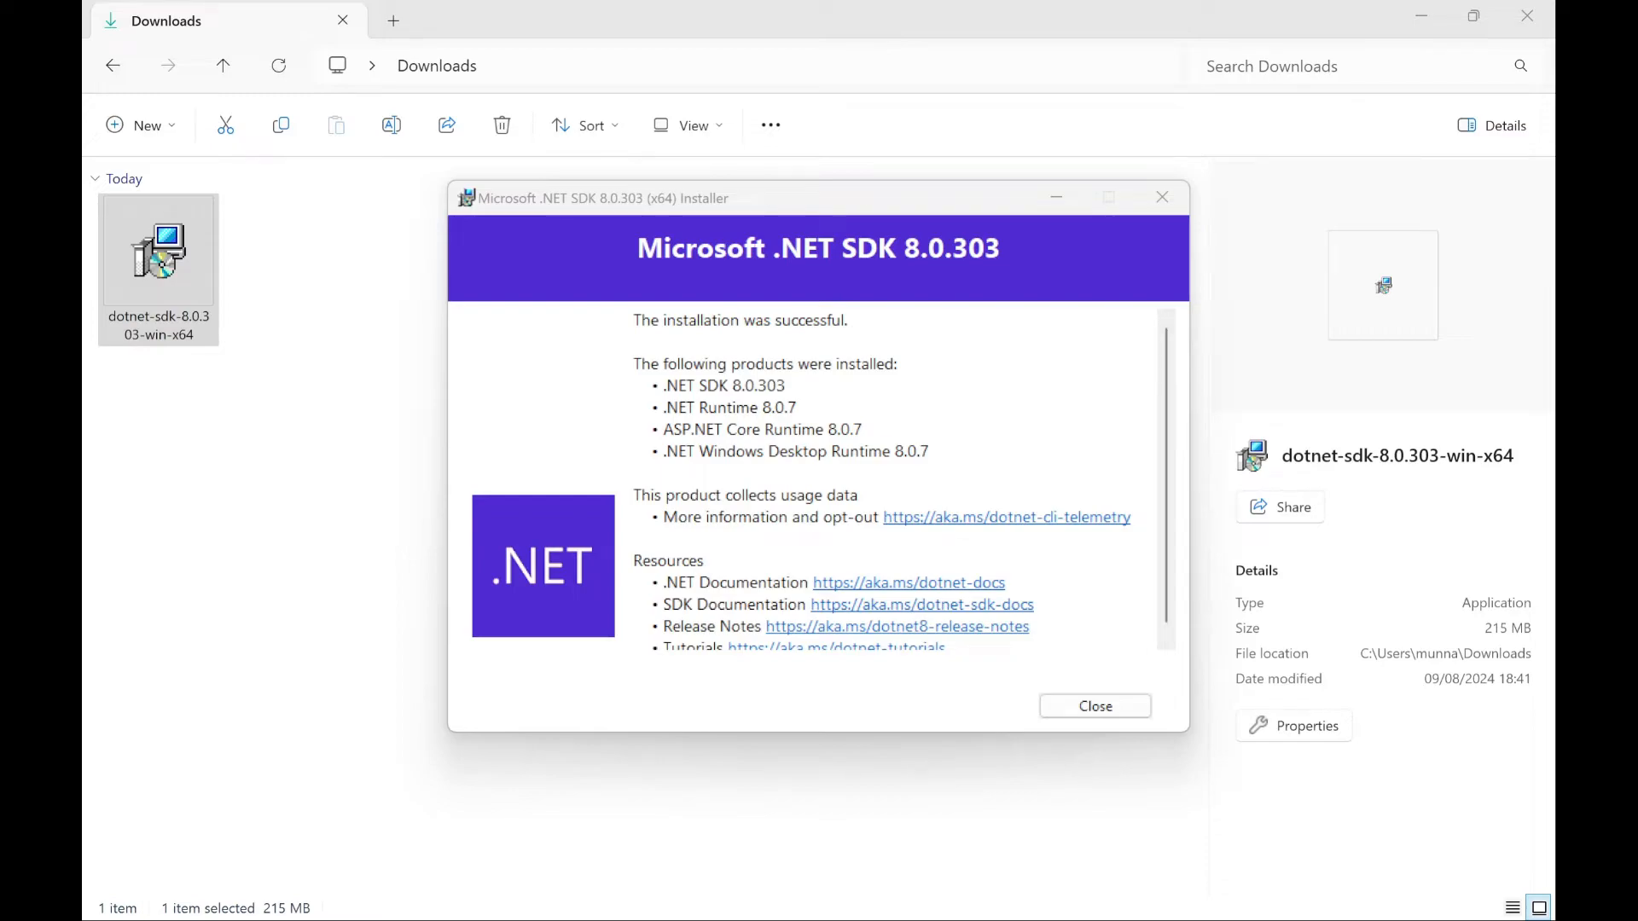
{"action": "scroll", "coordinate": [1174, 416], "scroll_direction": "down", "scroll_amount": 1}
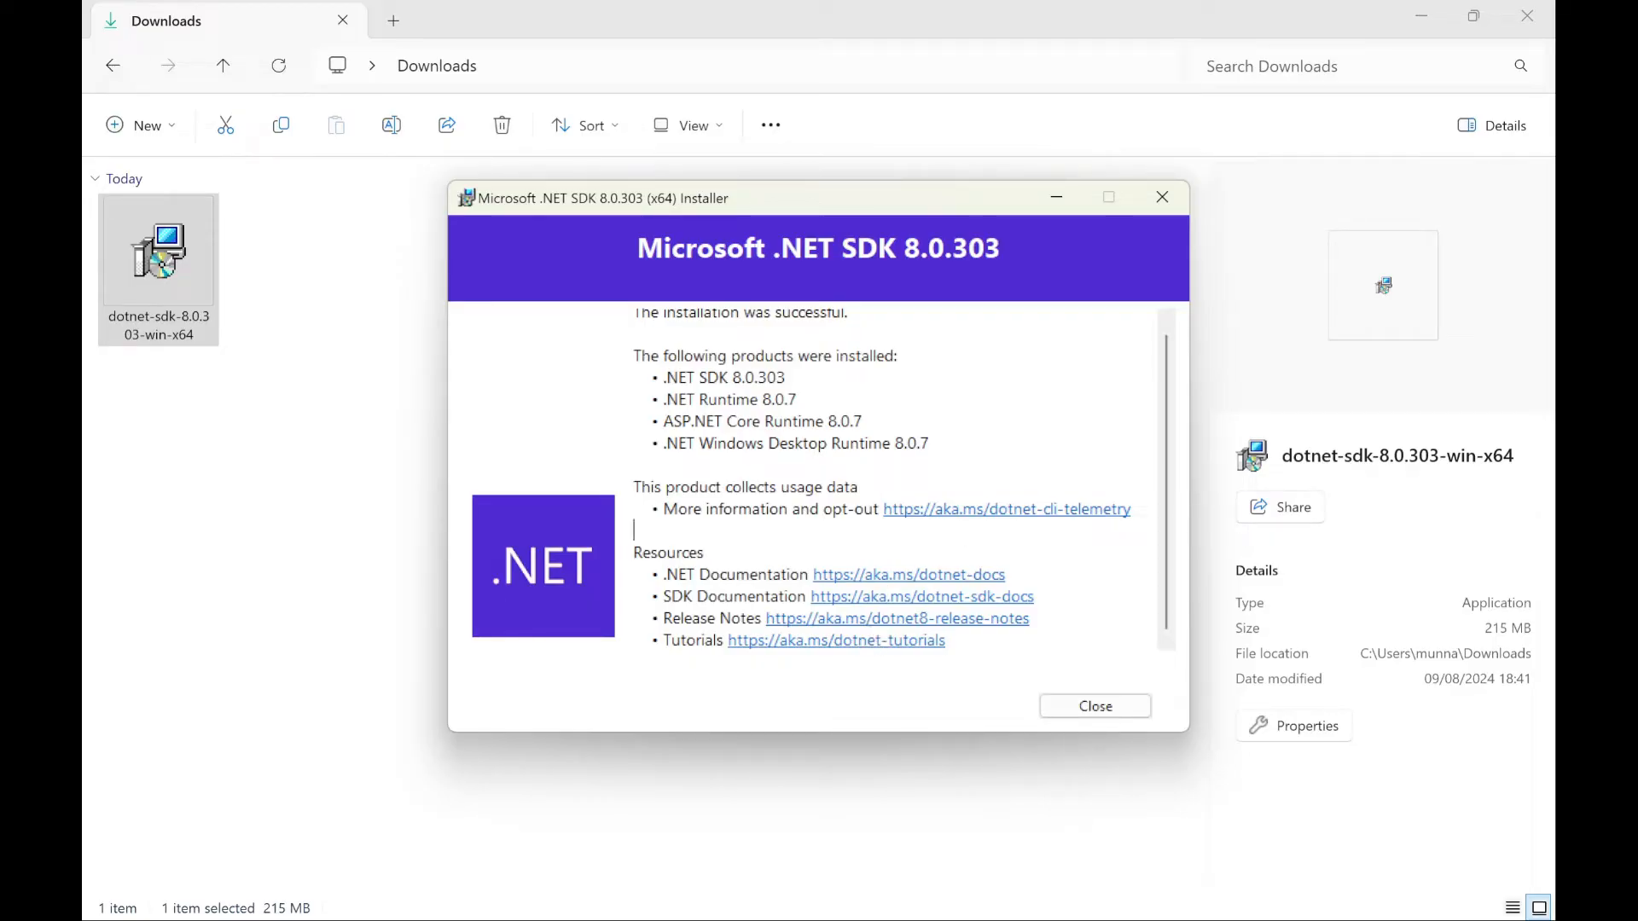
{"action": "left_click", "coordinate": [1096, 707]}
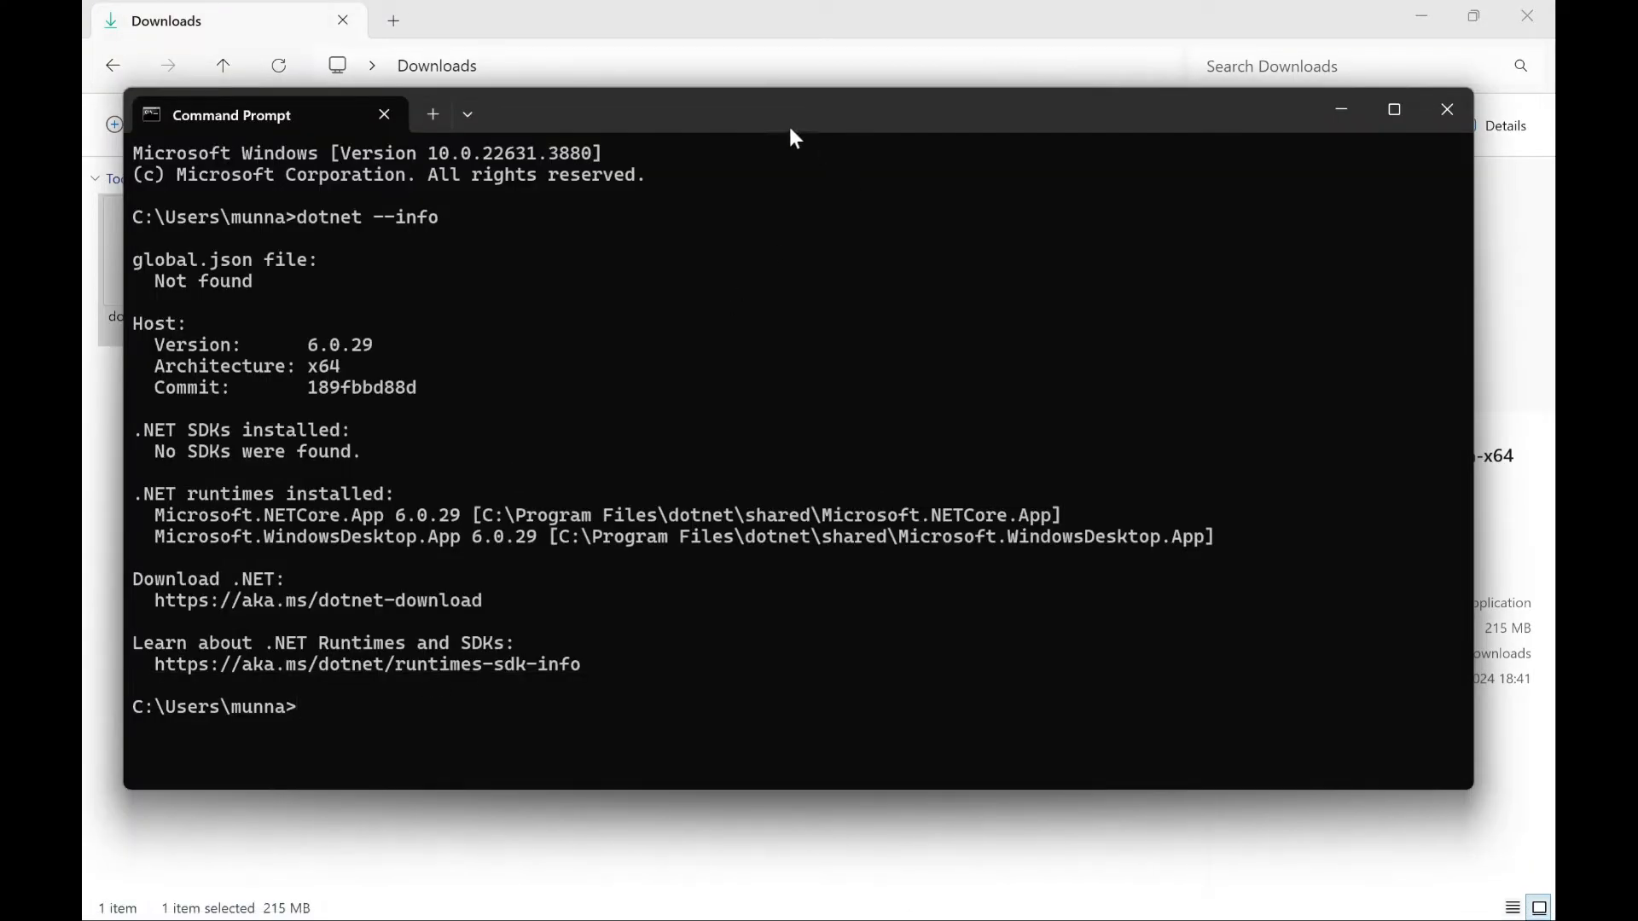
Step: Rerun dotnet --info in Command Prompt to verify the new SDK and runtime installation, and minimize the window
{"action": "left_click_drag", "start_coordinate": [785, 133], "coordinate": [818, 116]}
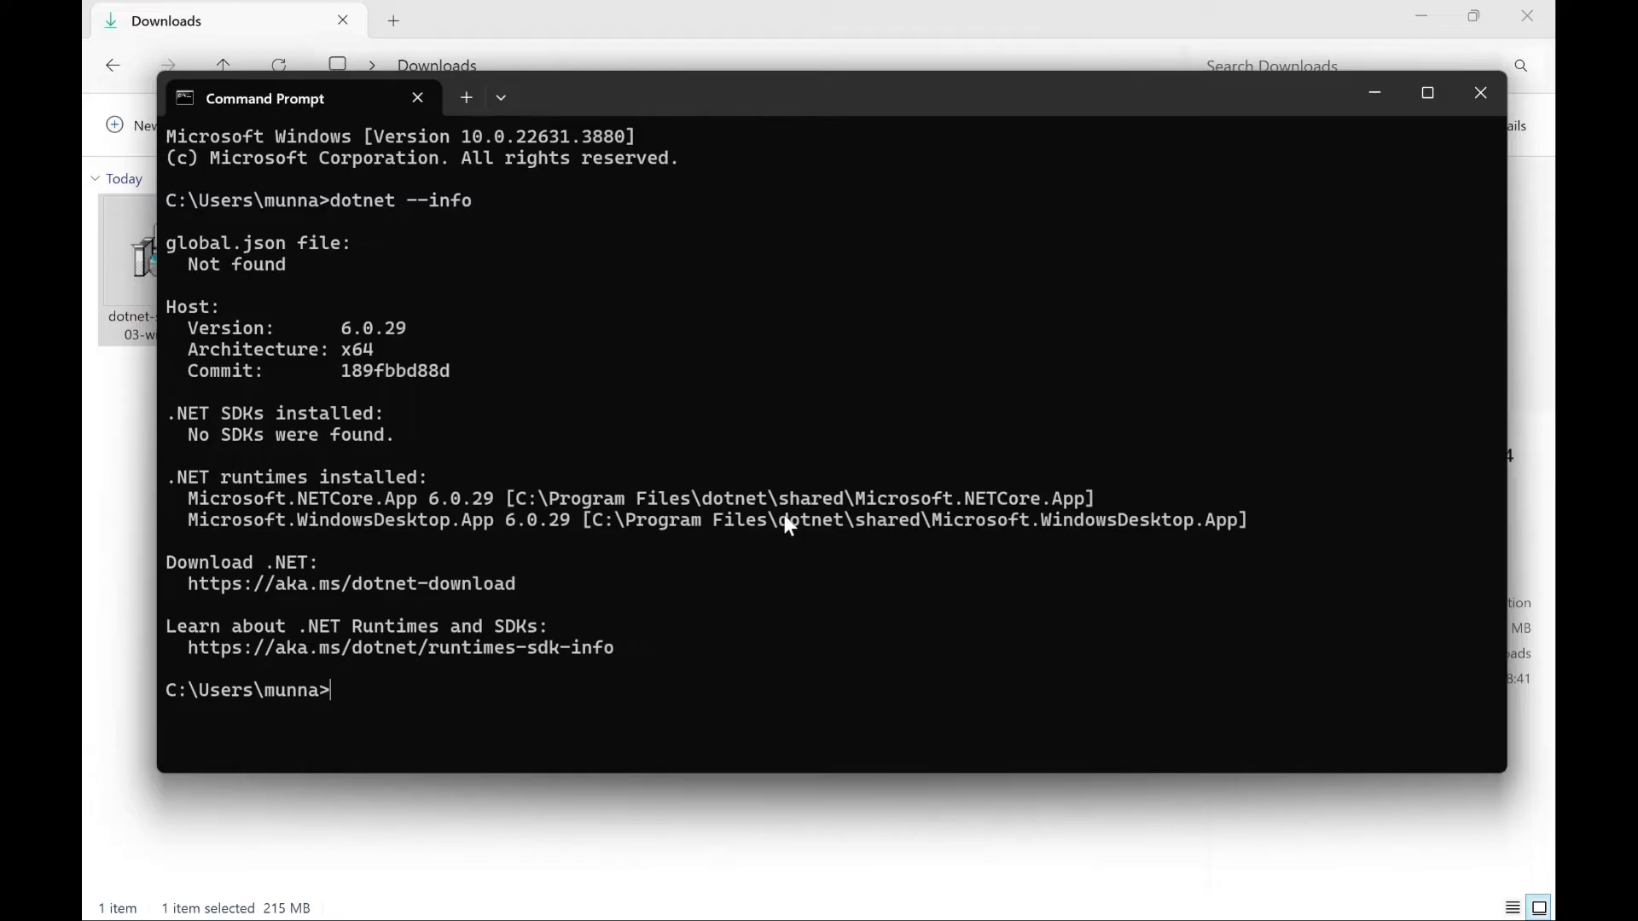
{"action": "key", "text": "Up"}
{"action": "key", "text": "Return"}
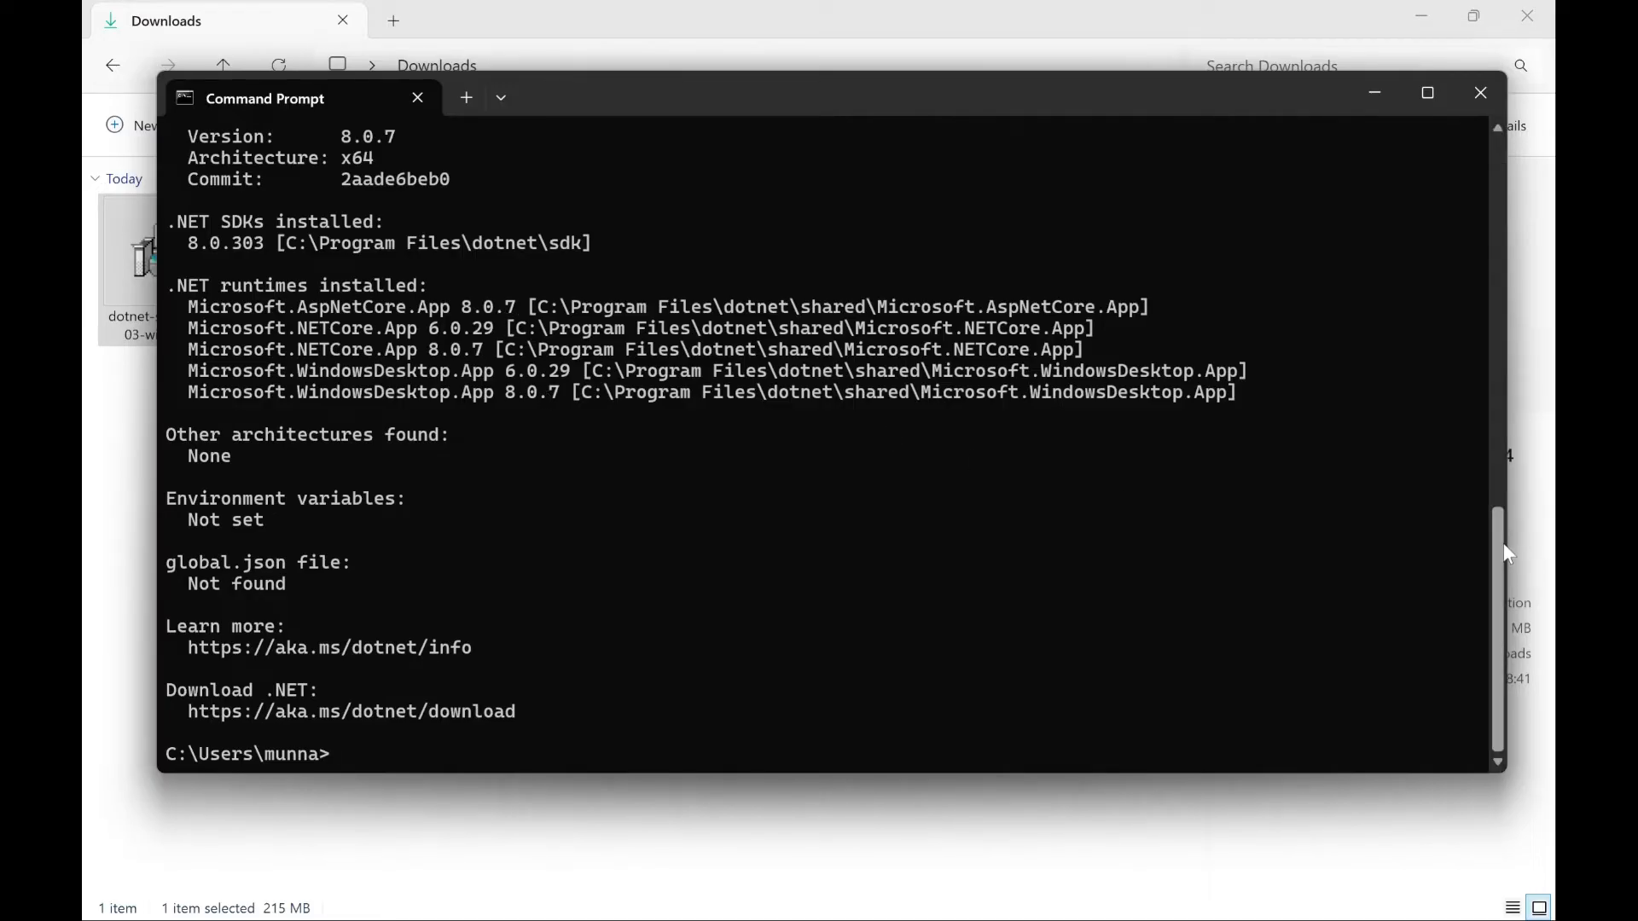
{"action": "mouse_move", "coordinate": [1504, 553]}
{"action": "left_mouse_down"}
{"action": "mouse_move", "coordinate": [1496, 498]}
{"action": "mouse_move", "coordinate": [1488, 575]}
{"action": "left_mouse_up"}
{"action": "left_click", "coordinate": [1372, 95]}
Step: Switch back to Chrome and search for "download visual studio 2022"
{"action": "left_click", "coordinate": [904, 507]}
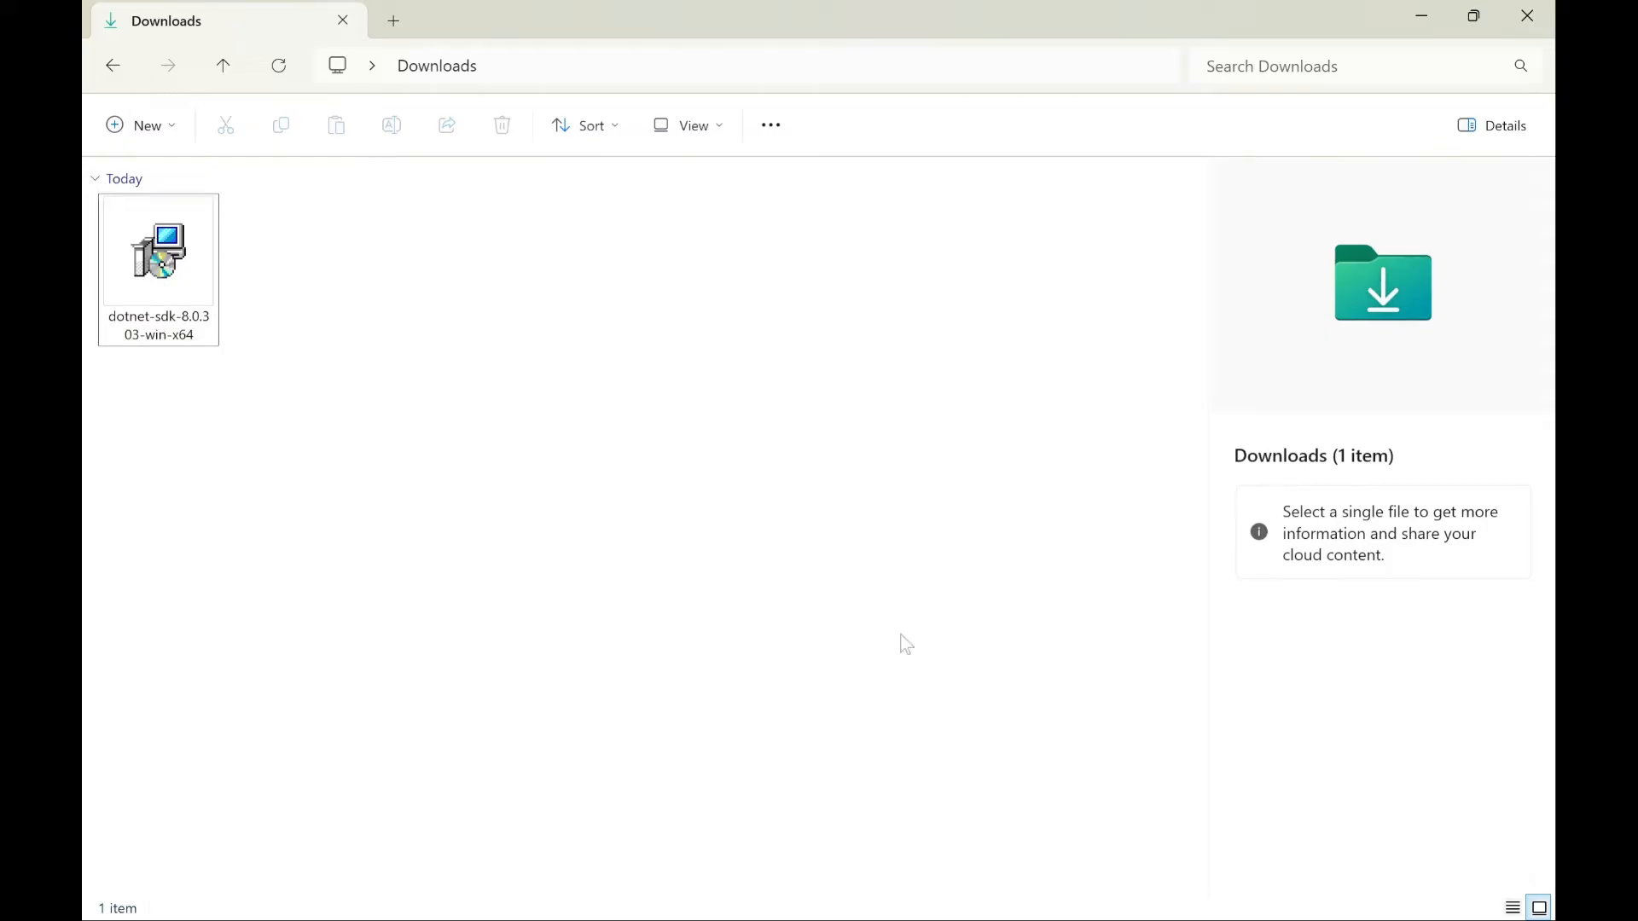
{"action": "left_click", "coordinate": [896, 894]}
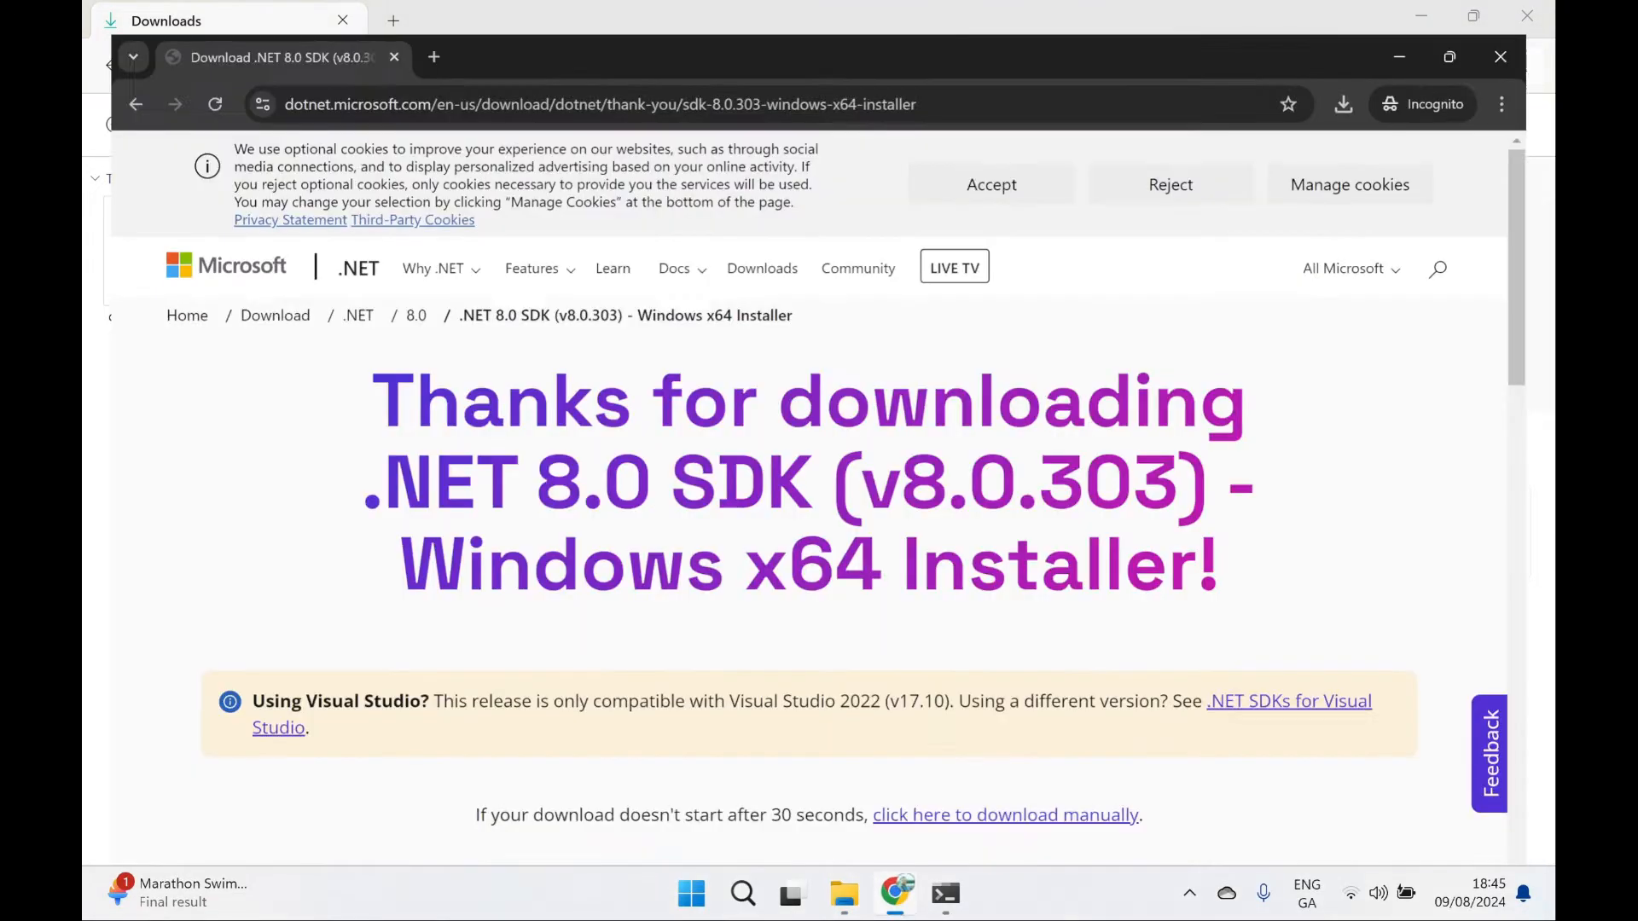
{"action": "left_click", "coordinate": [964, 72]}
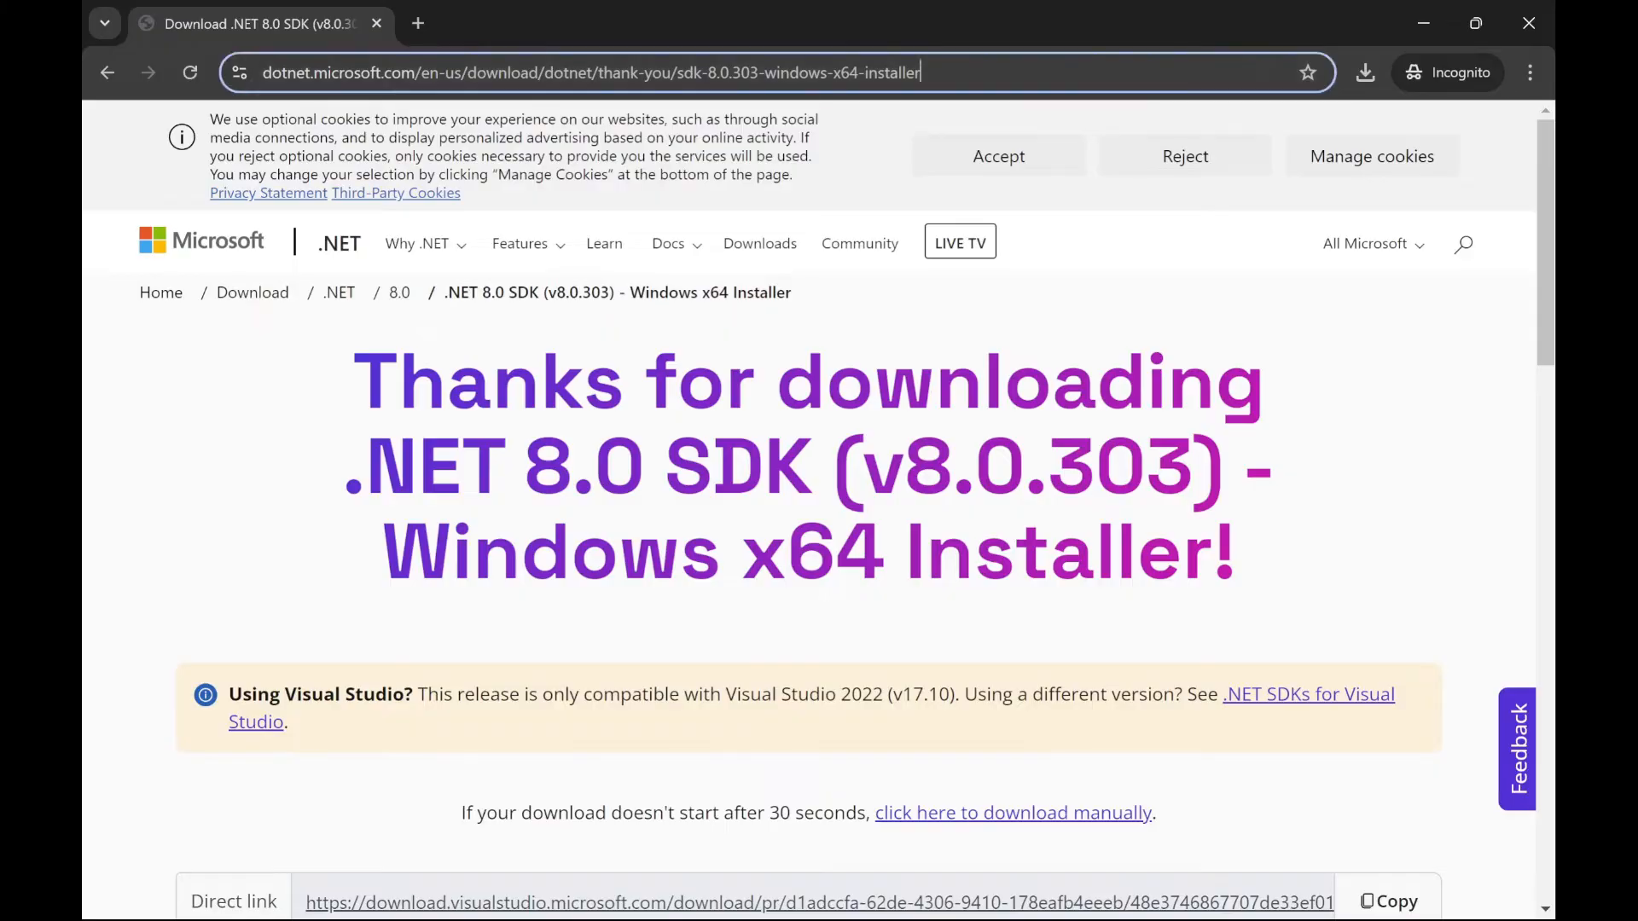
{"action": "type", "text": "download "}
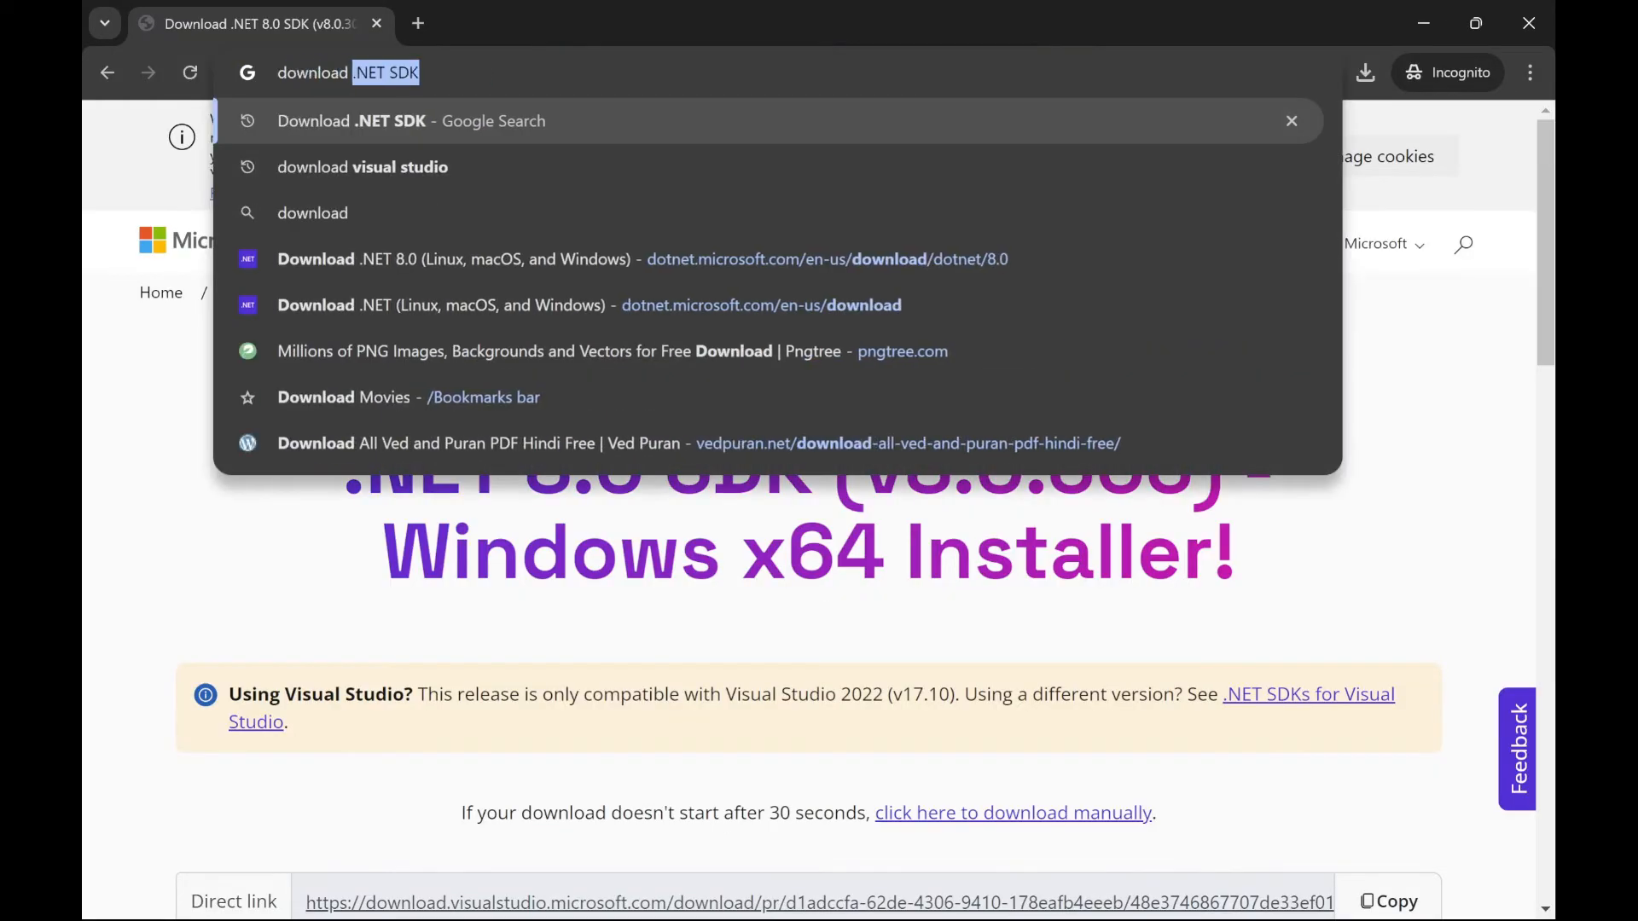
{"action": "type", "text": "vi"}
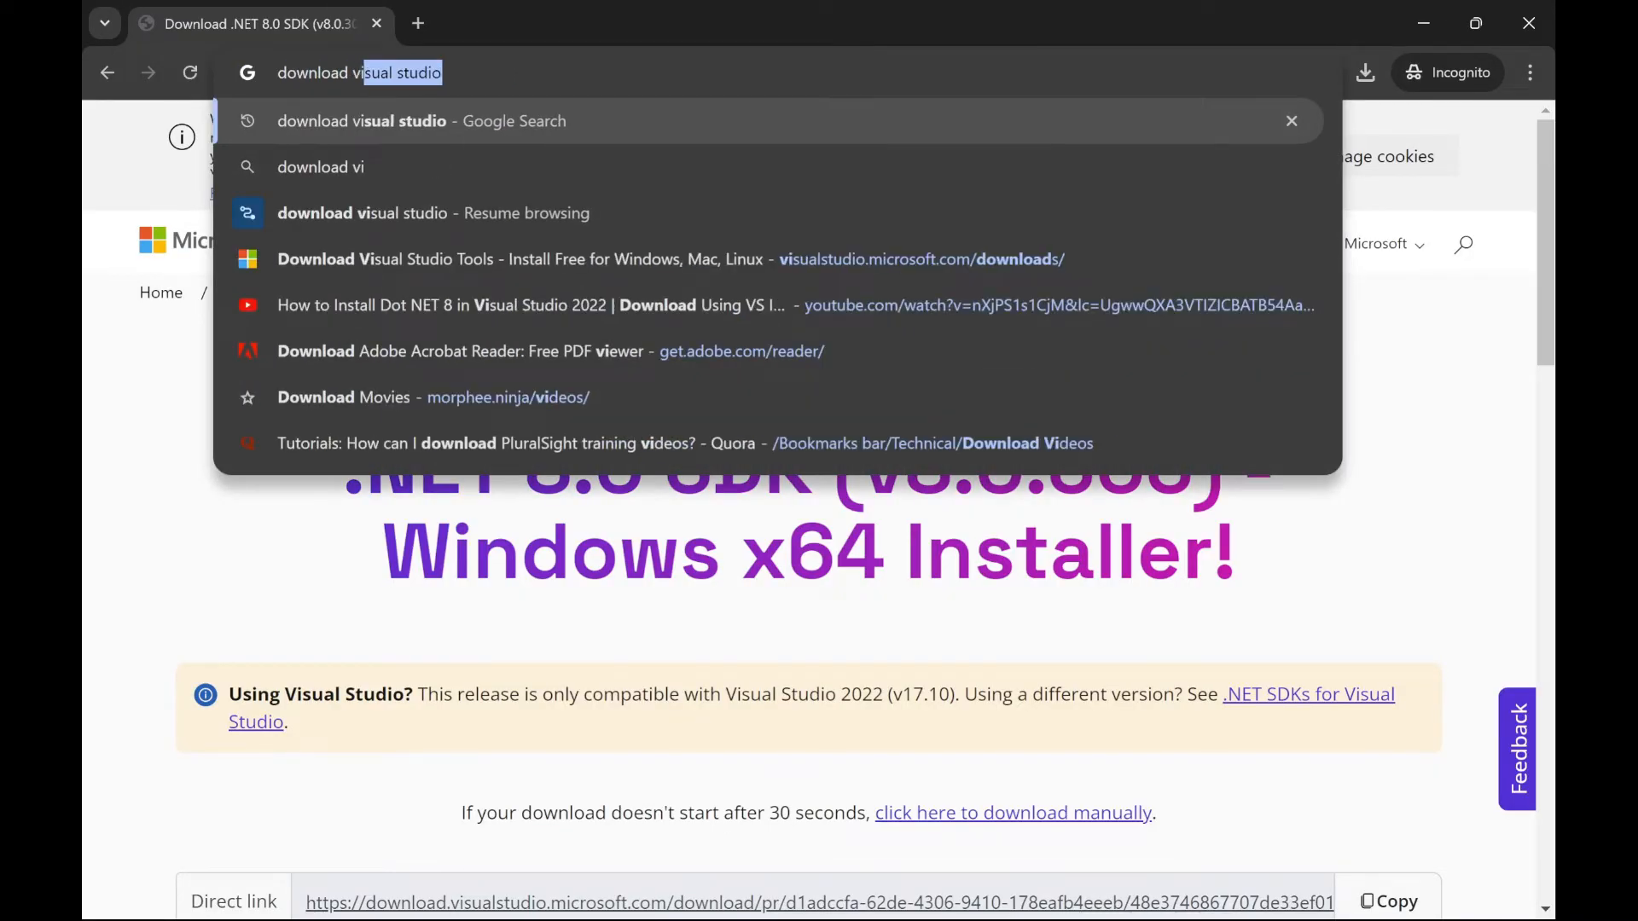
{"action": "type", "text": "sual studio 2022"}
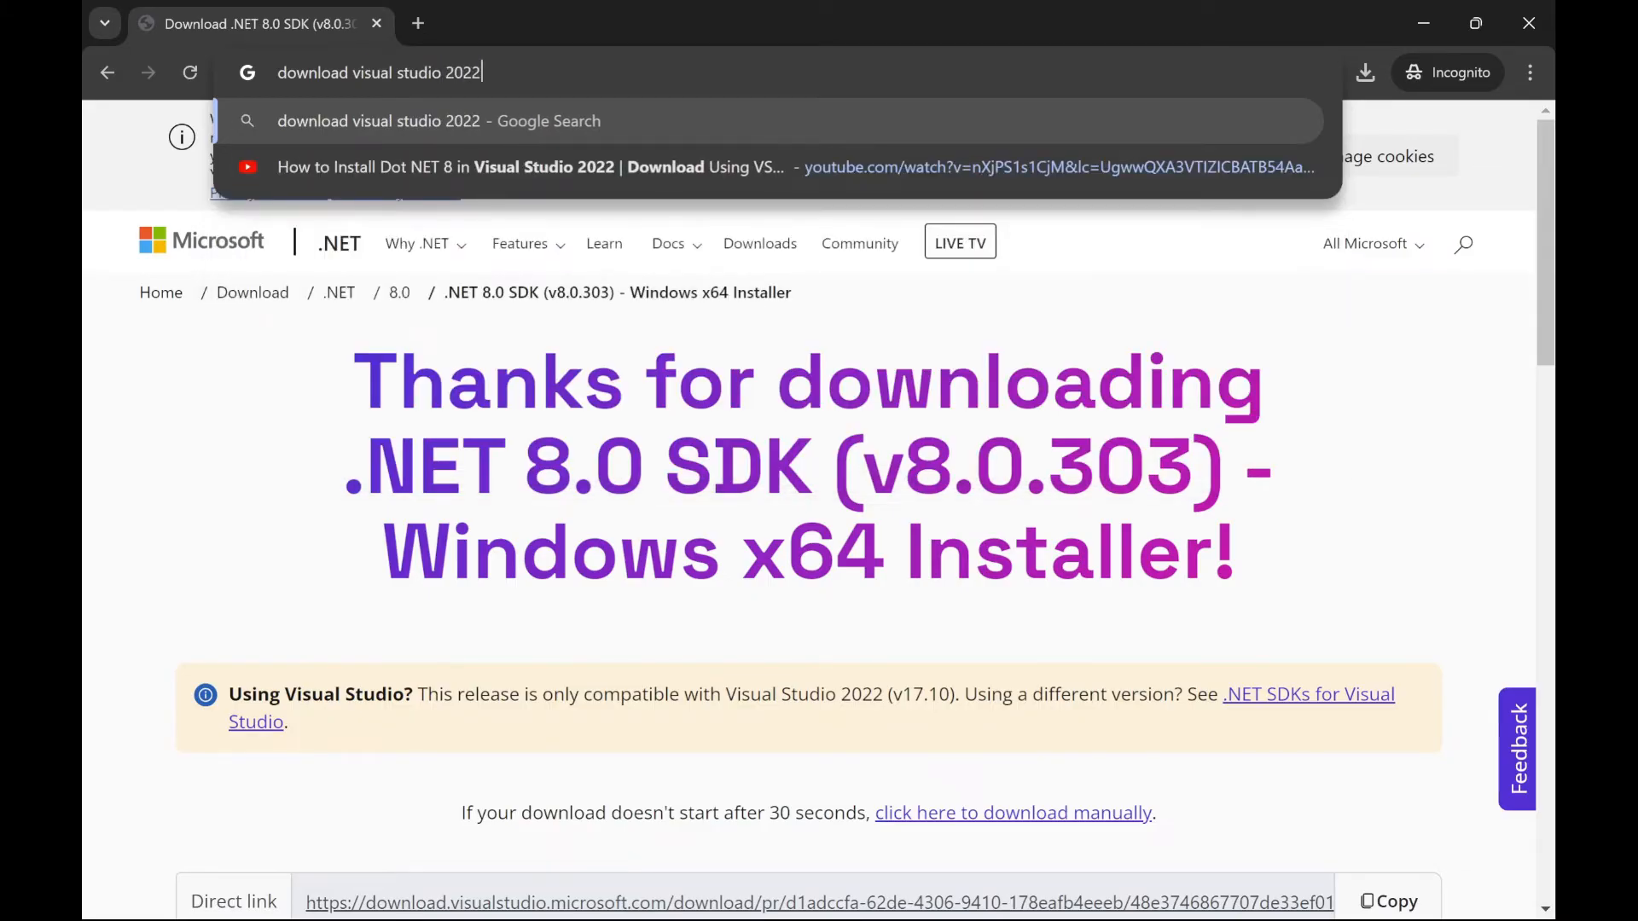
{"action": "key", "text": "Return"}
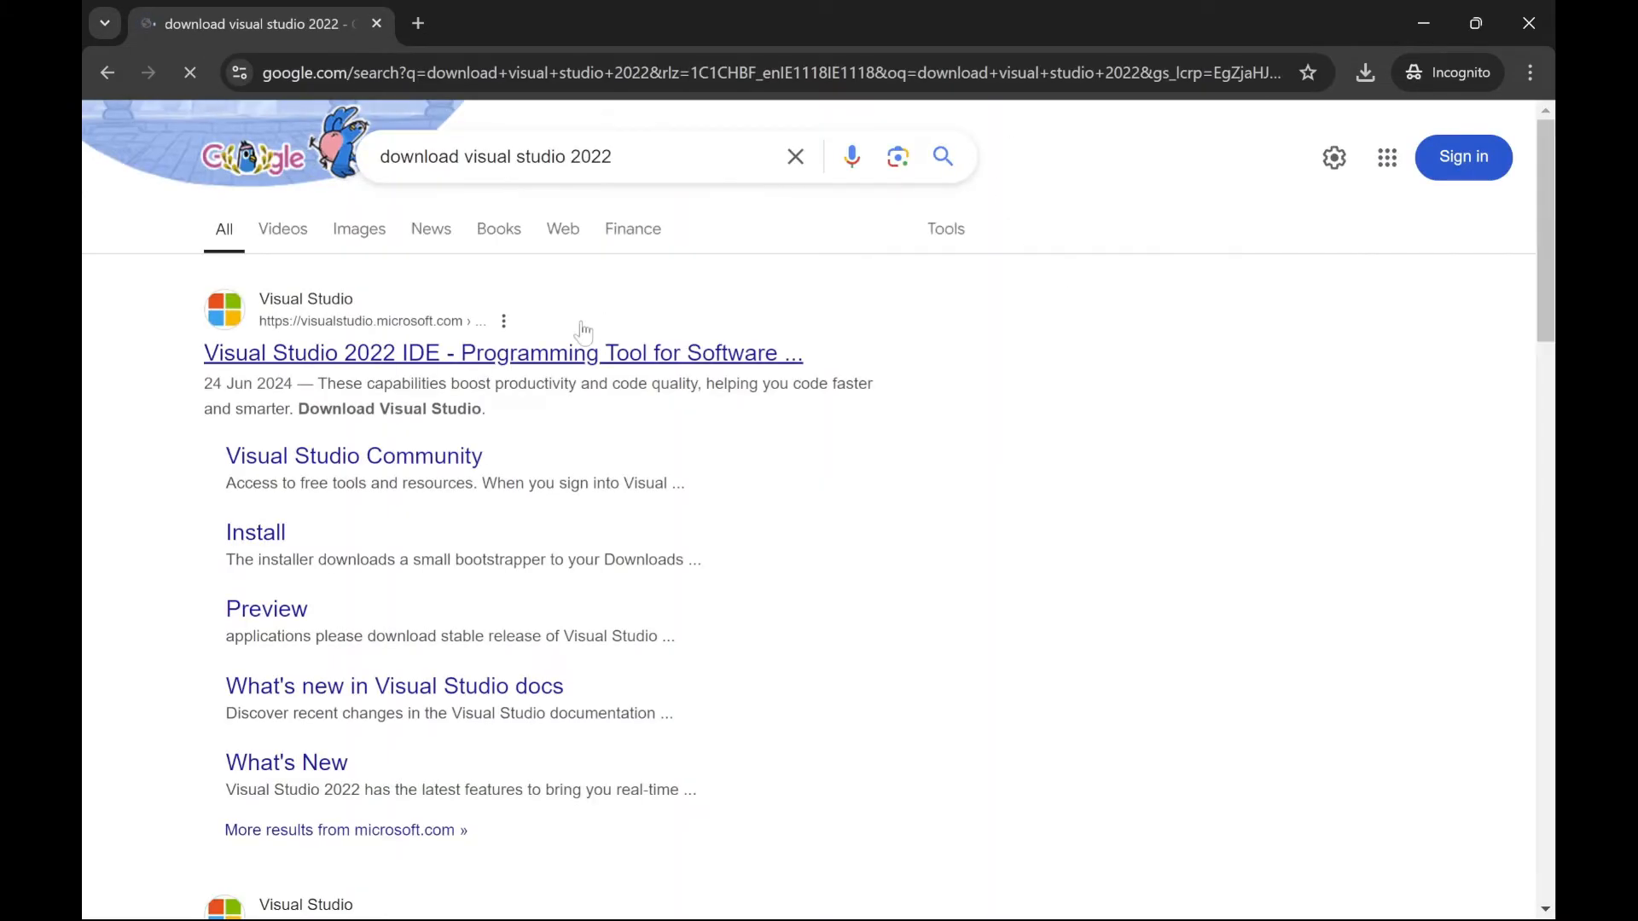
Step: Open the Visual Studio 2022 IDE result, download the Community 2022 installer and save it in Downloads as VisualStudioSetup
{"action": "left_click", "coordinate": [417, 362]}
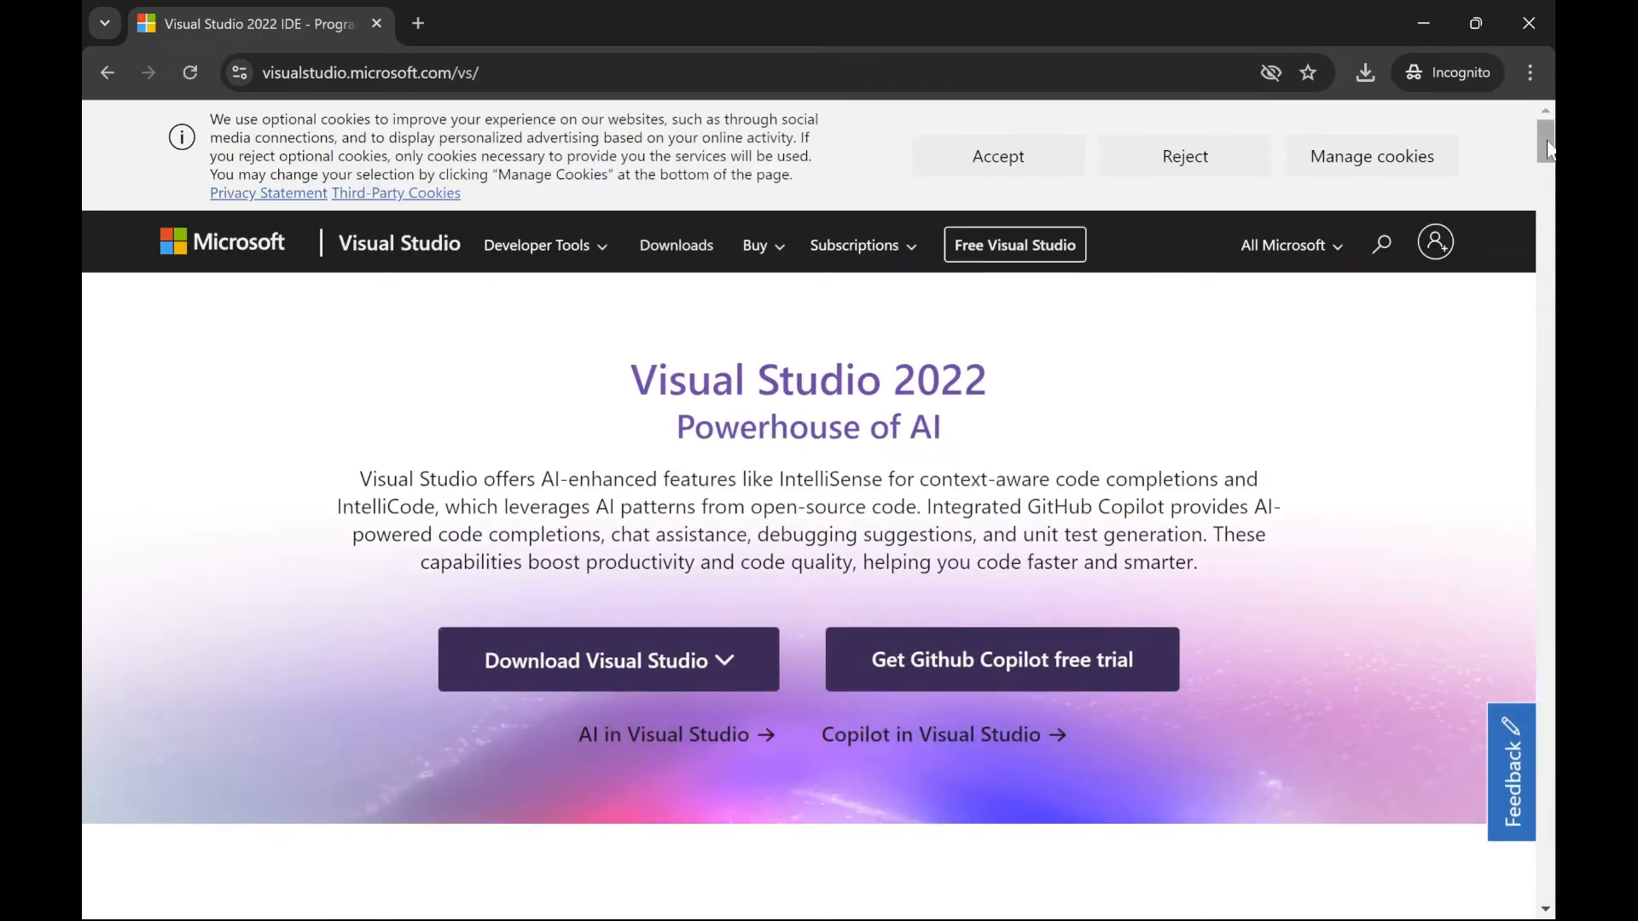
{"action": "mouse_move", "coordinate": [1547, 143]}
{"action": "left_mouse_down"}
{"action": "mouse_move", "coordinate": [1548, 160]}
{"action": "mouse_move", "coordinate": [1546, 146]}
{"action": "left_mouse_up"}
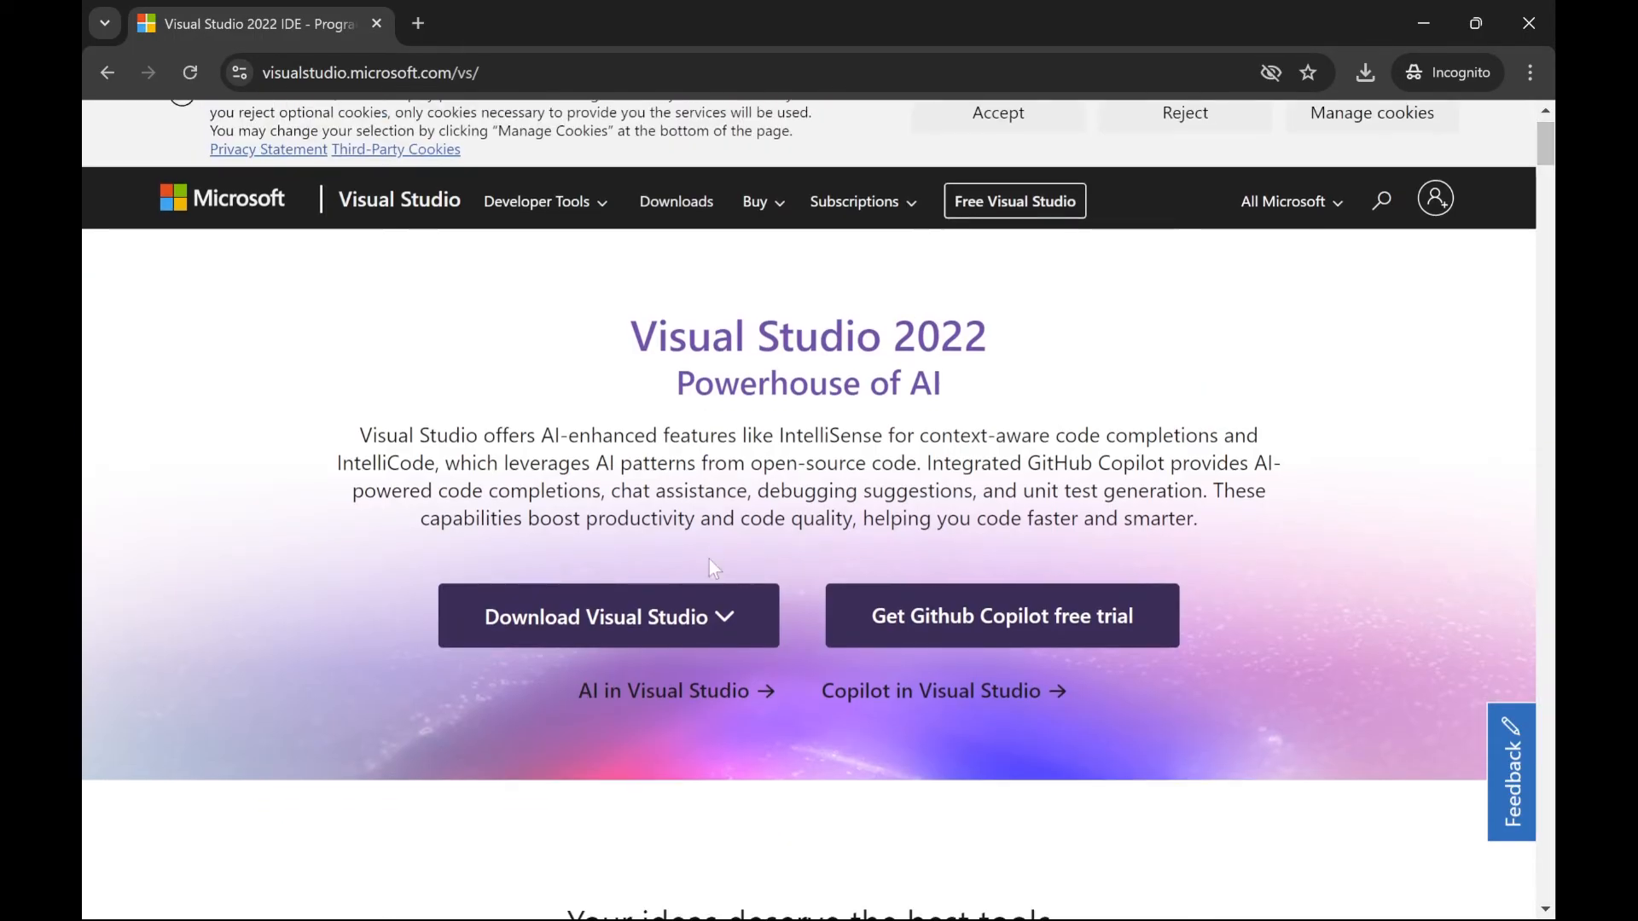
{"action": "left_click", "coordinate": [724, 616]}
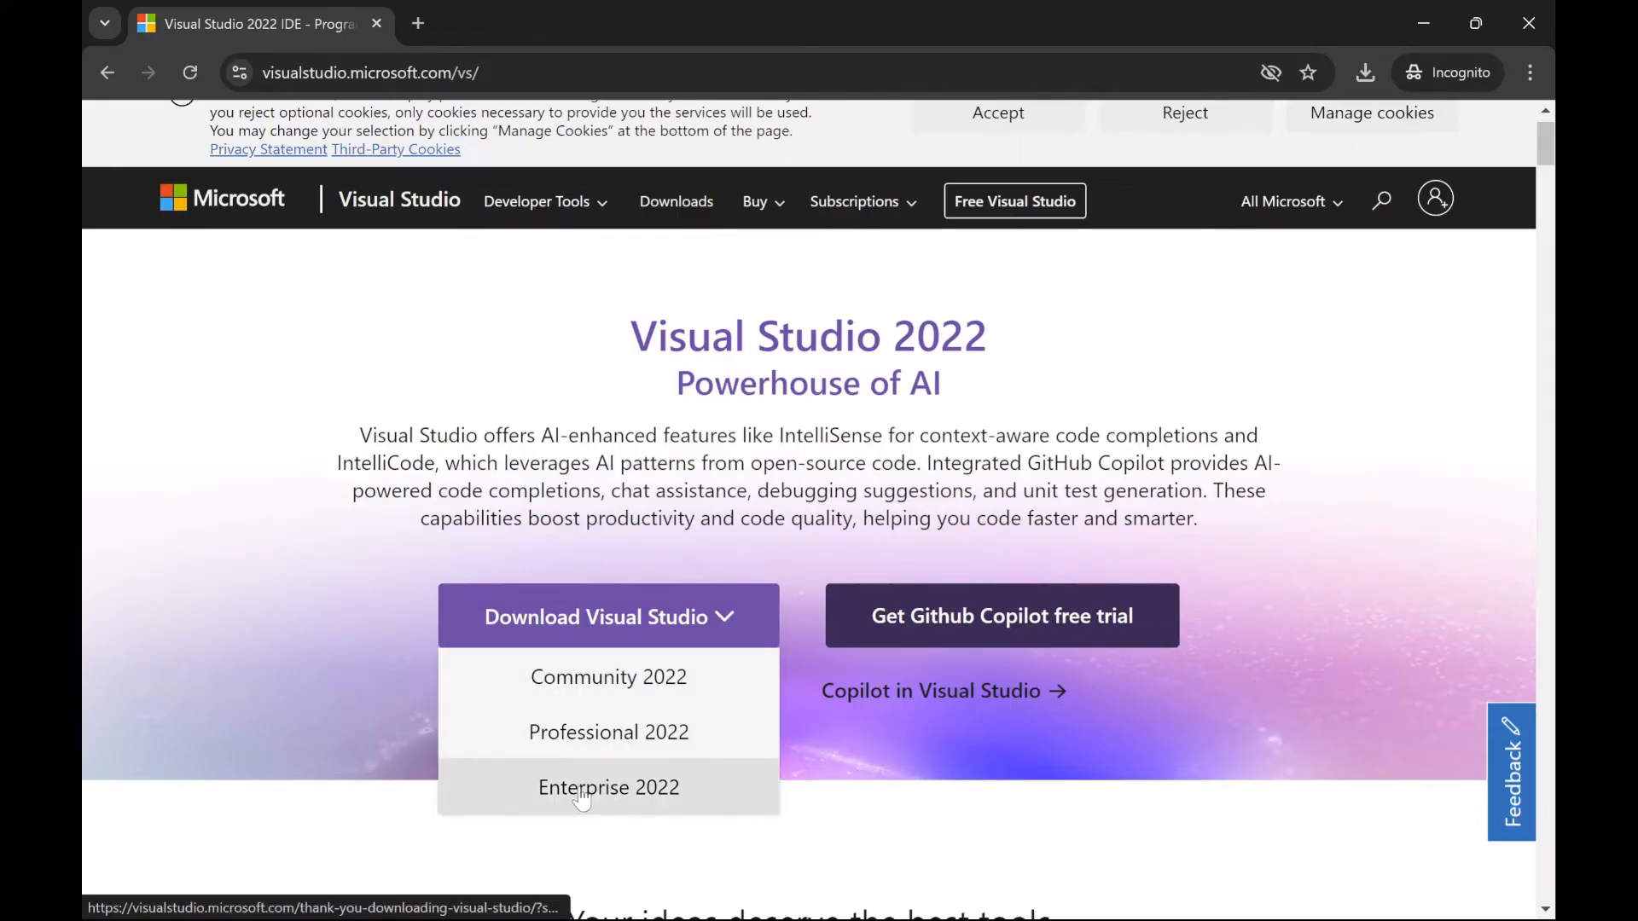
{"action": "left_click", "coordinate": [595, 678]}
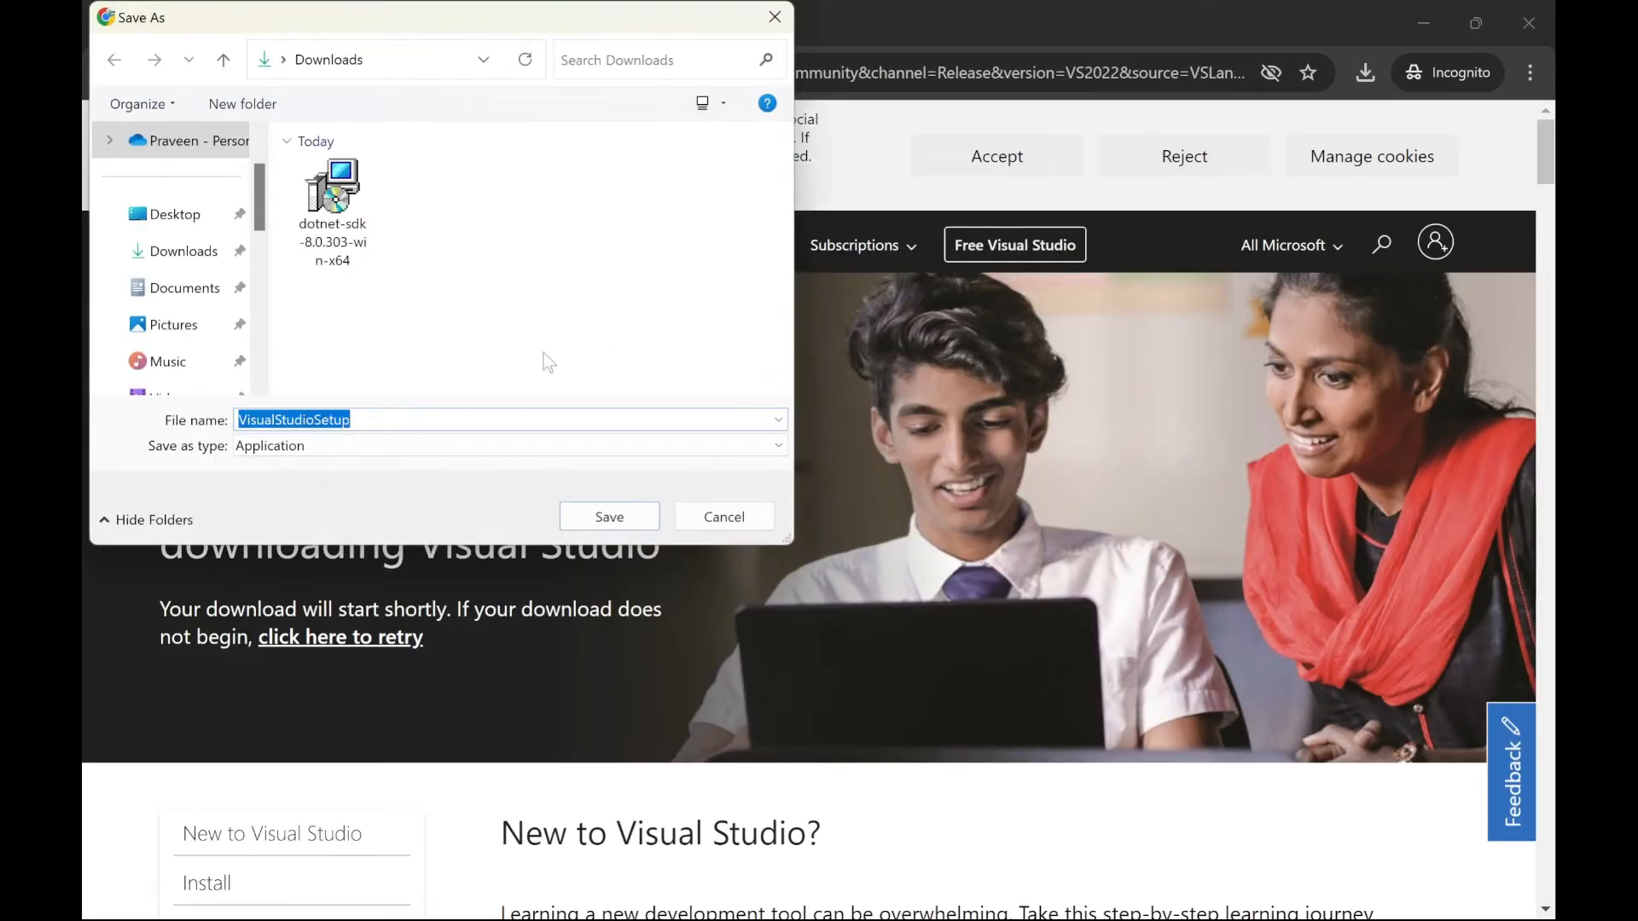
{"action": "left_click_drag", "start_coordinate": [392, 29], "coordinate": [588, 128]}
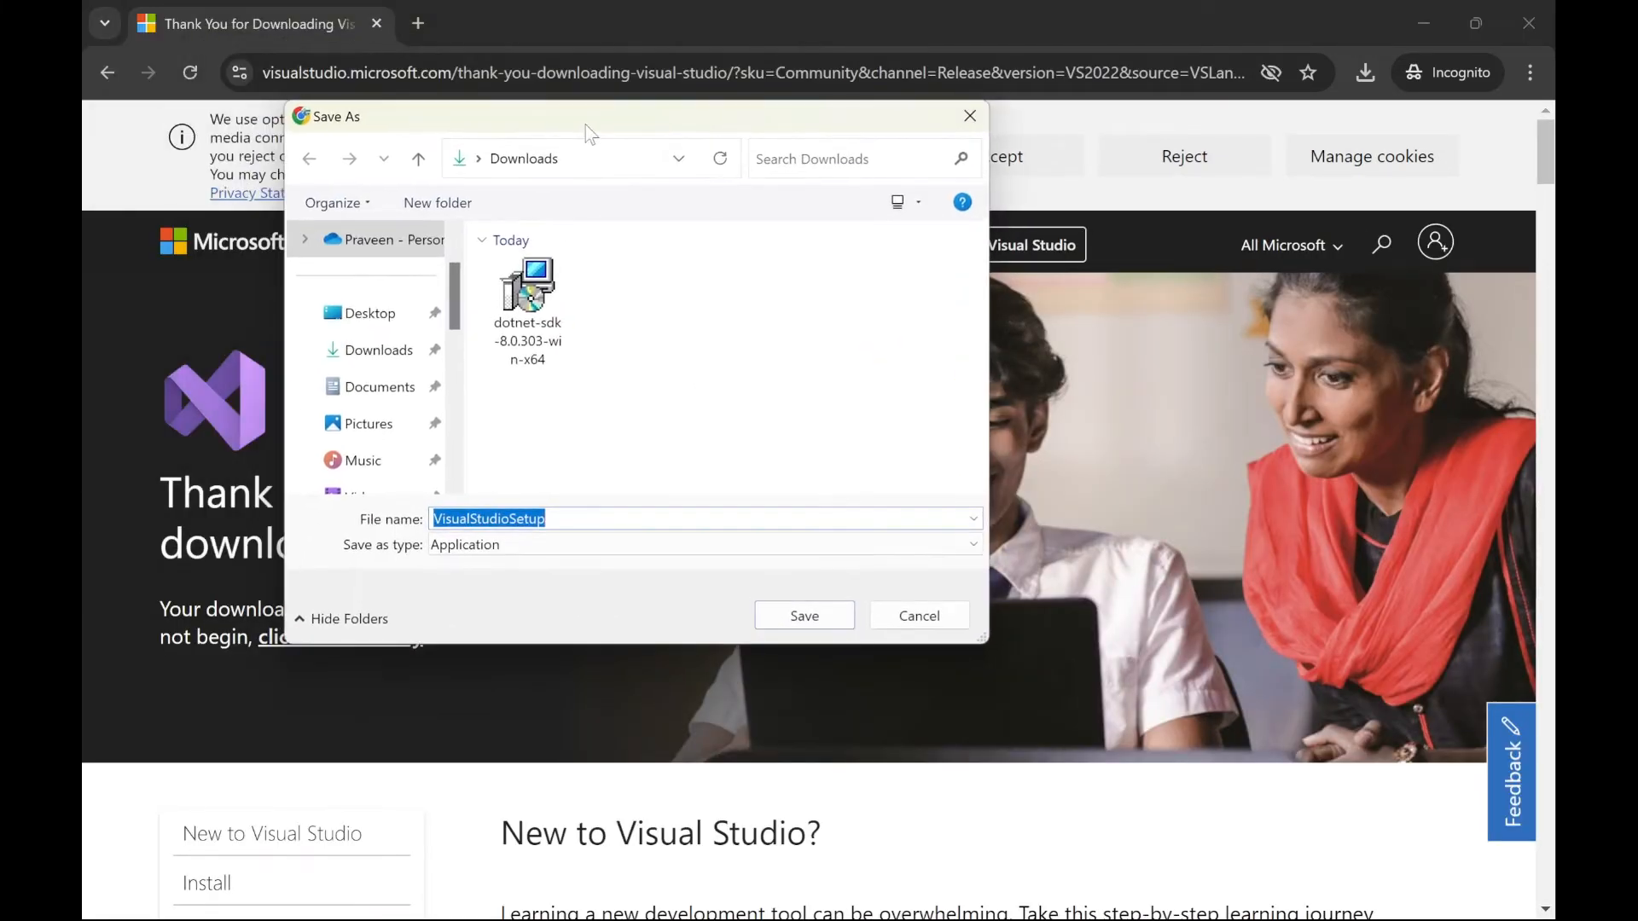
{"action": "left_click", "coordinate": [802, 616]}
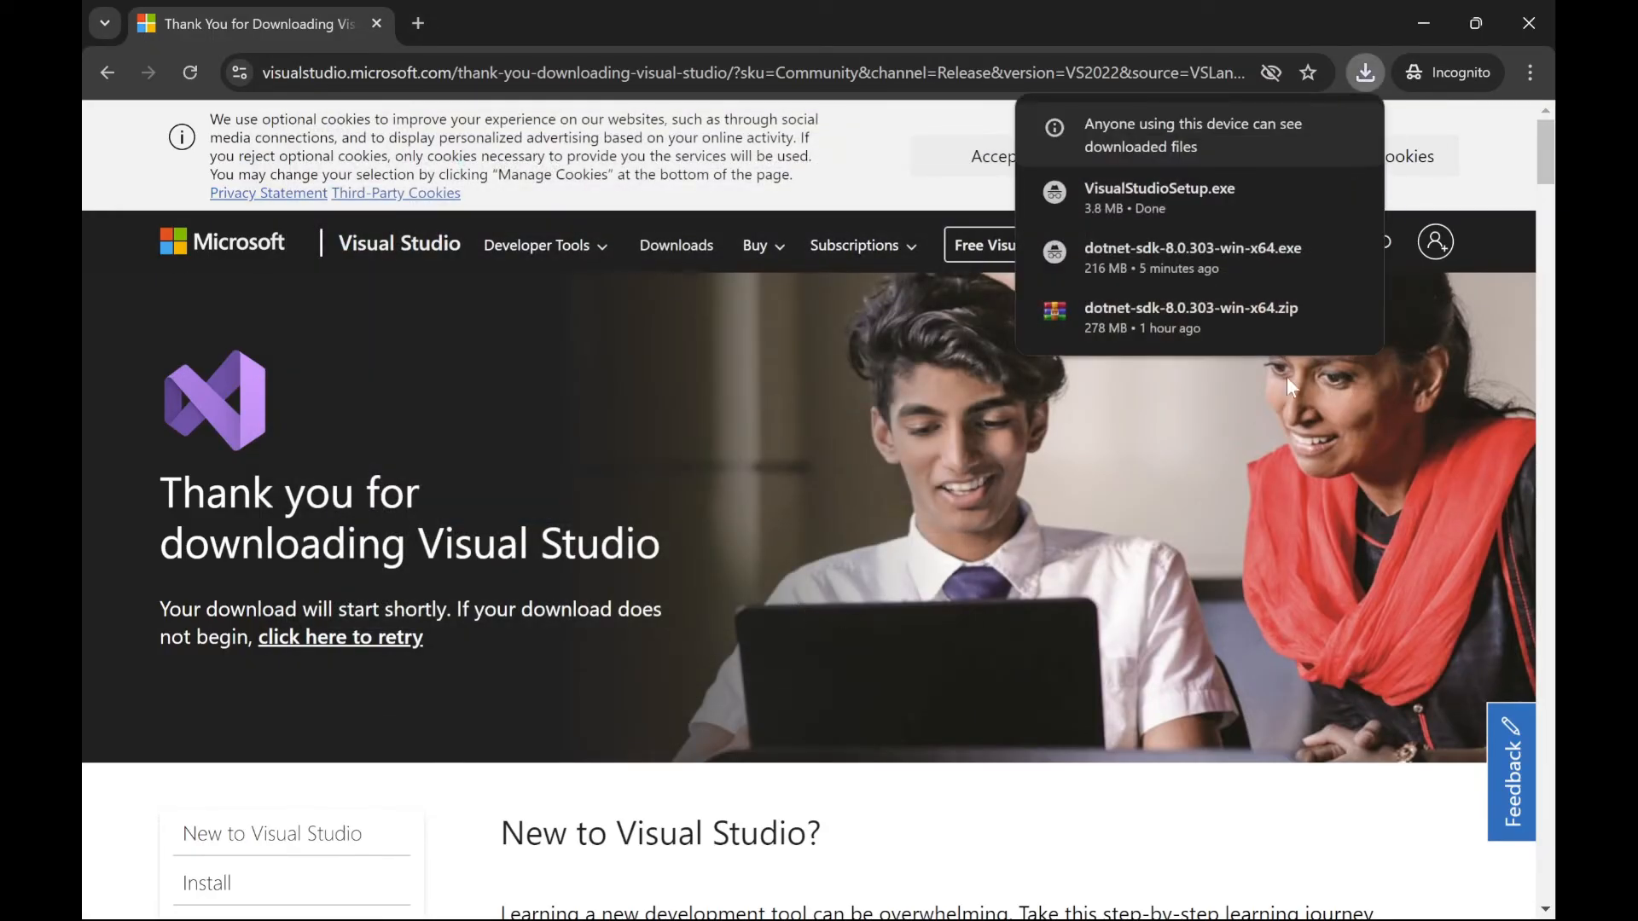
Step: Run VisualStudioSetup from the Downloads folder to open Visual Studio Installer, and dismiss the update offer without updating
{"action": "left_click", "coordinate": [843, 896]}
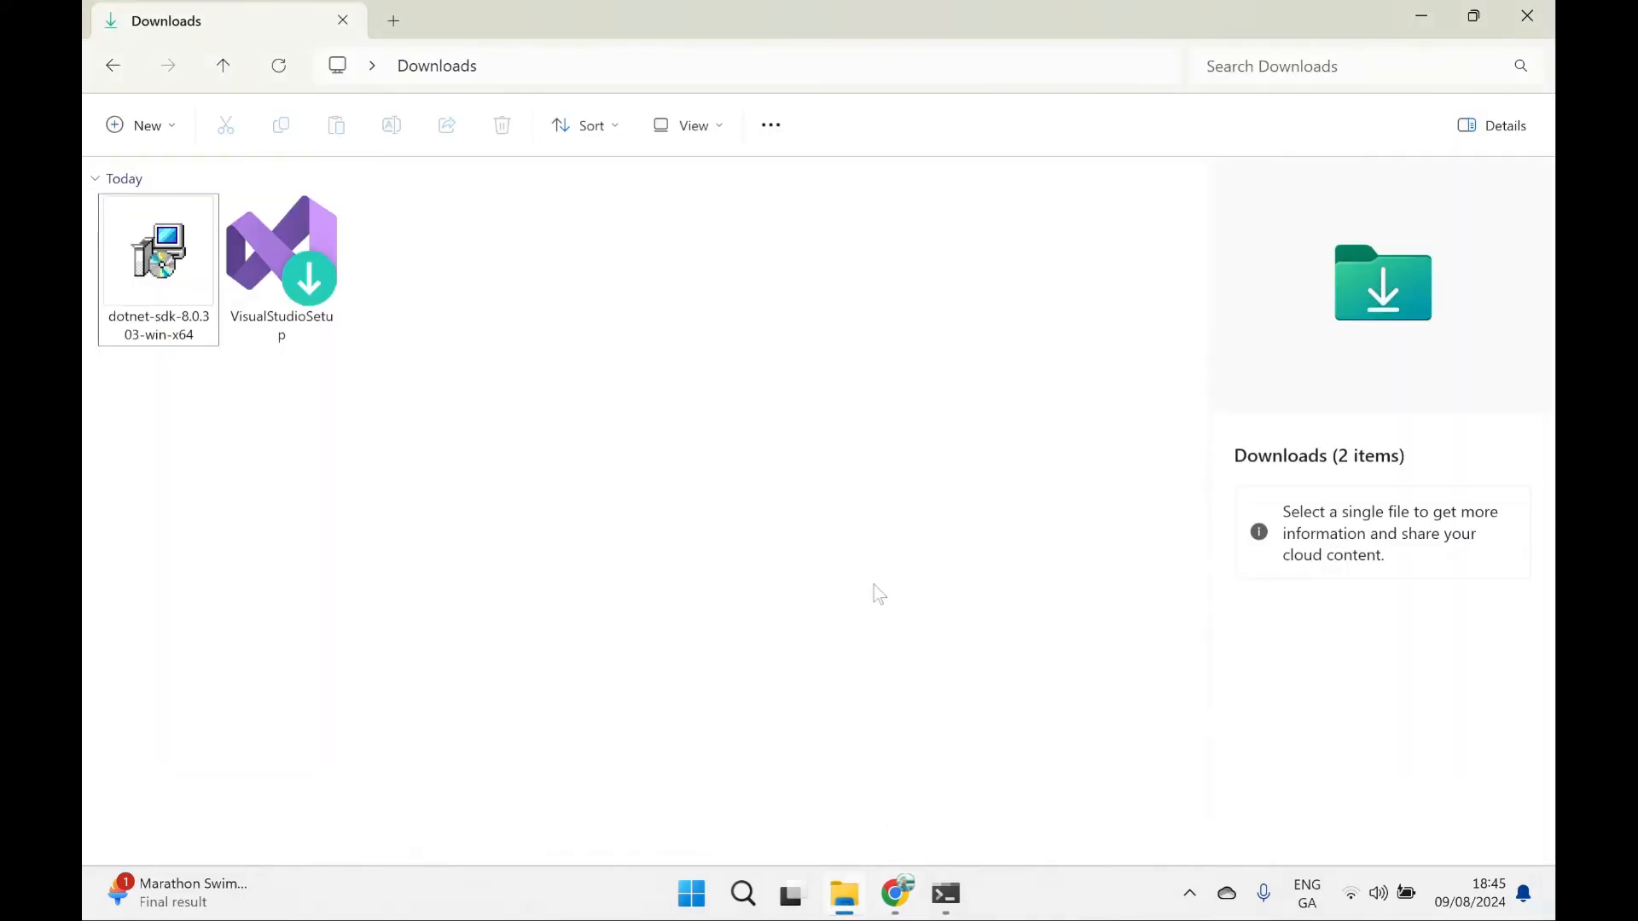
{"action": "left_click", "coordinate": [275, 275]}
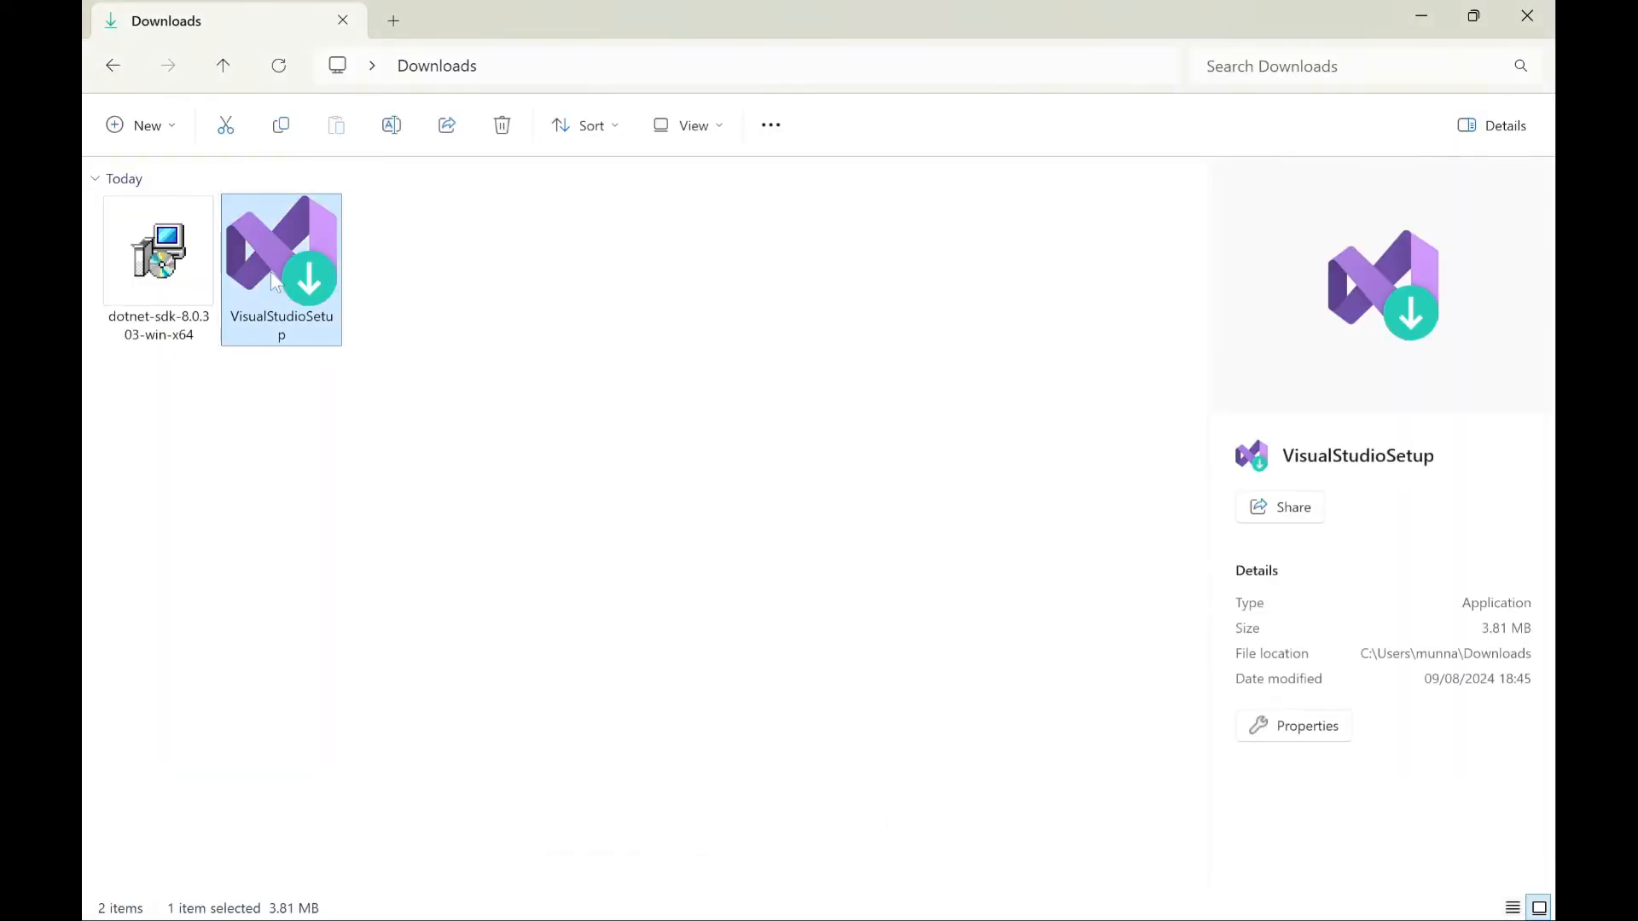
{"action": "double_click", "coordinate": [270, 272]}
{"action": "left_click", "coordinate": [1010, 597]}
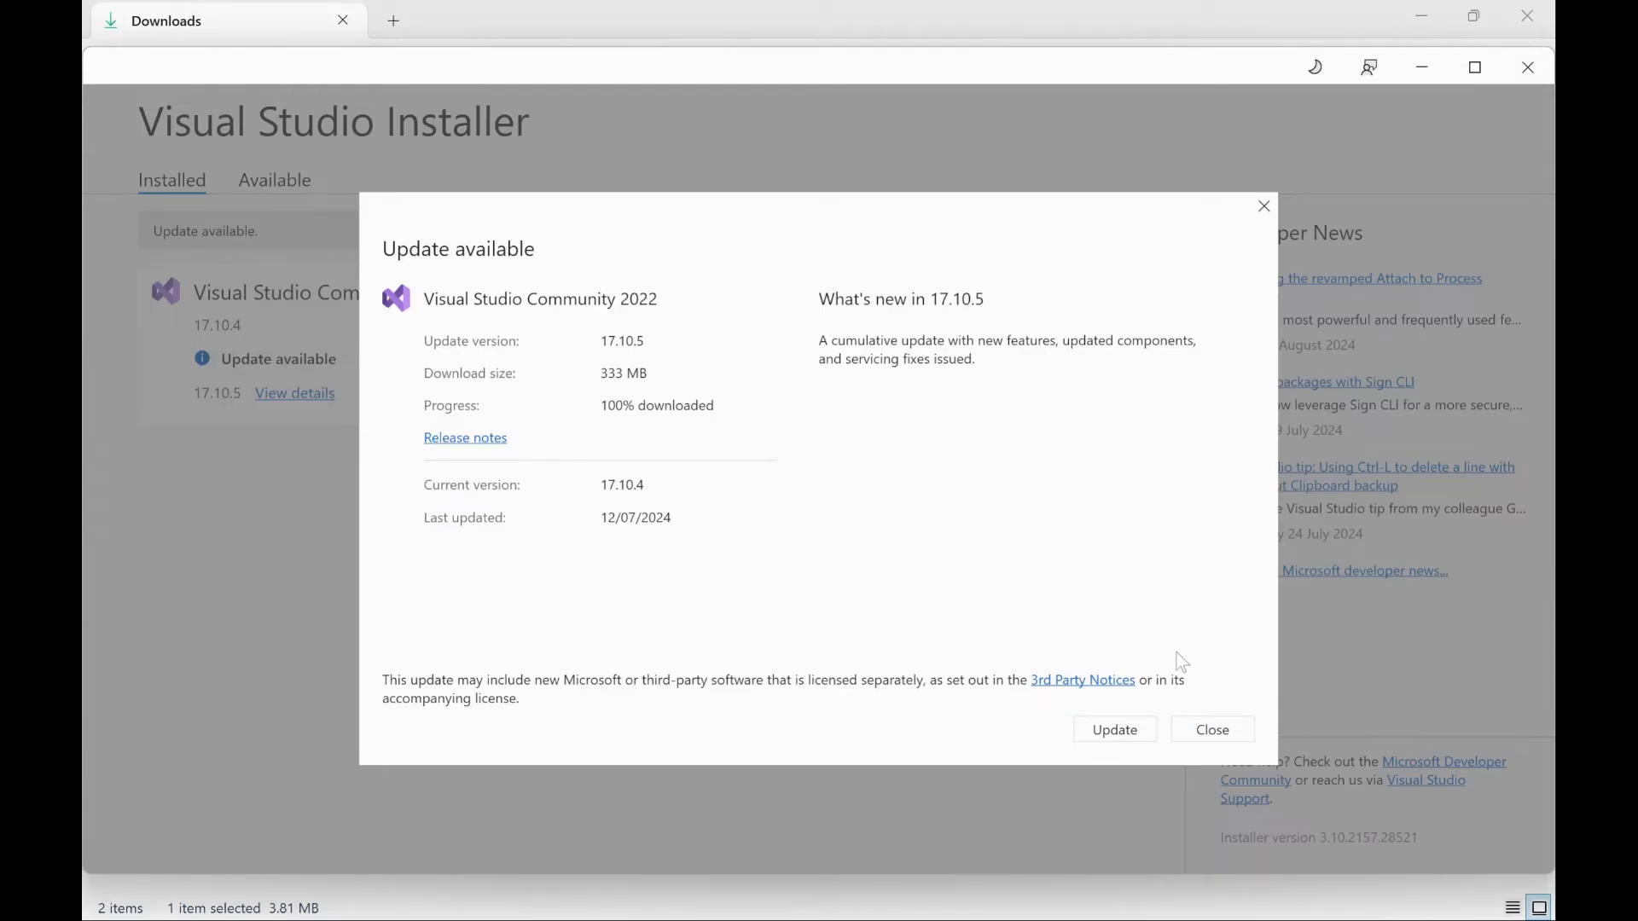
{"action": "left_click", "coordinate": [1212, 730]}
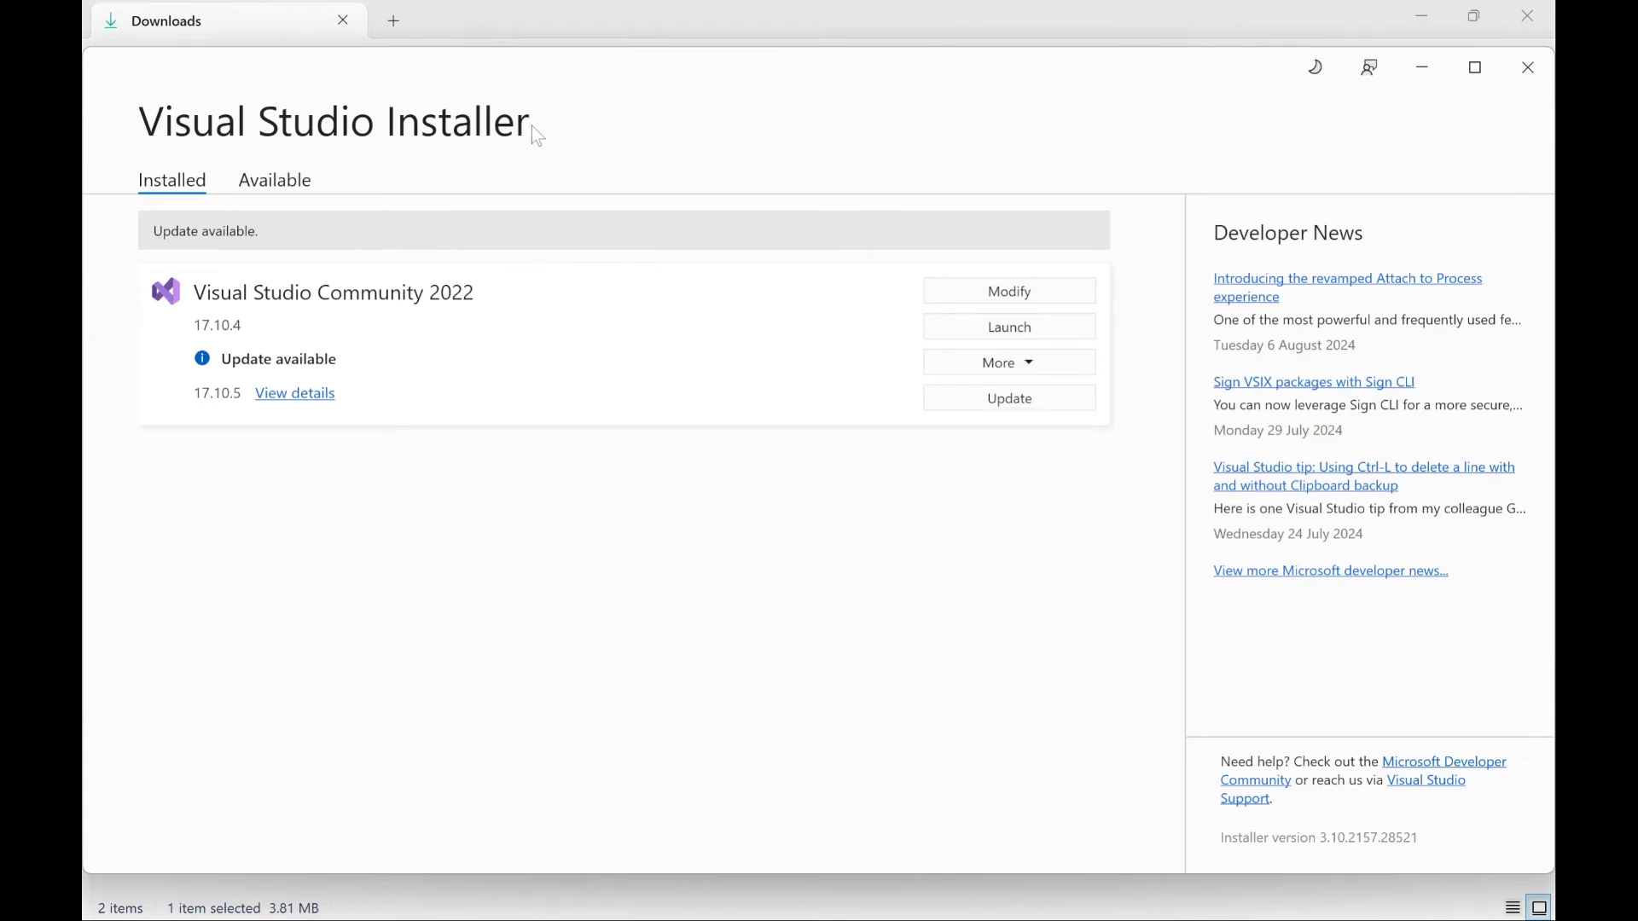
Step: Modify Visual Studio Community 2022 to add the individual component .NET 8.0 Runtime (Long Term Support)
{"action": "left_click", "coordinate": [990, 293]}
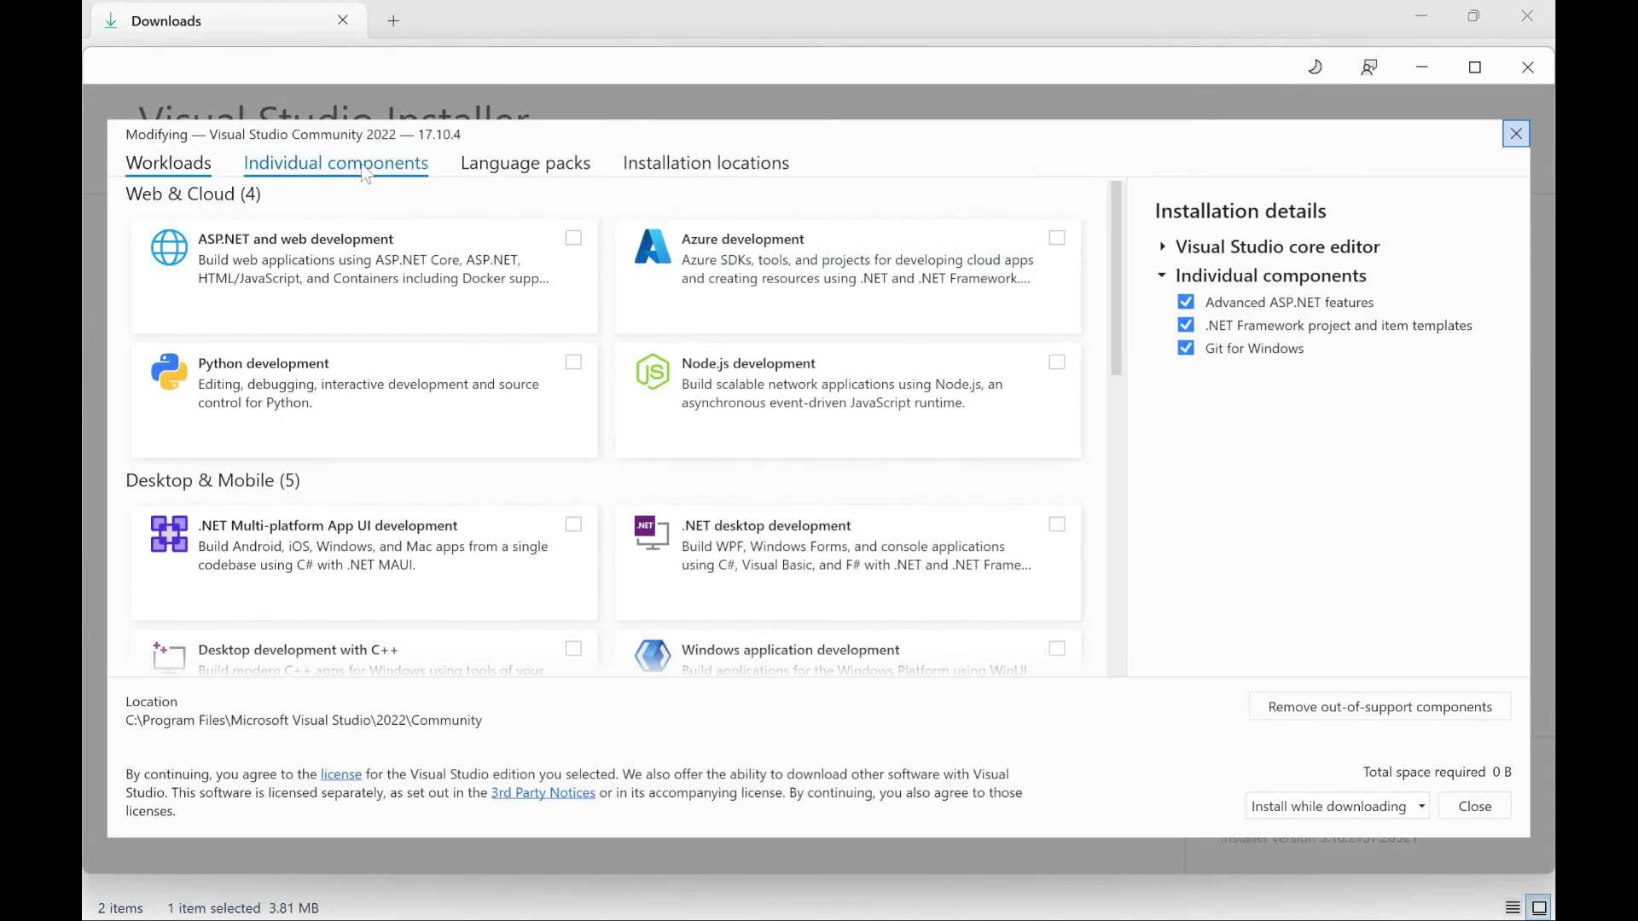
{"action": "left_click", "coordinate": [366, 173]}
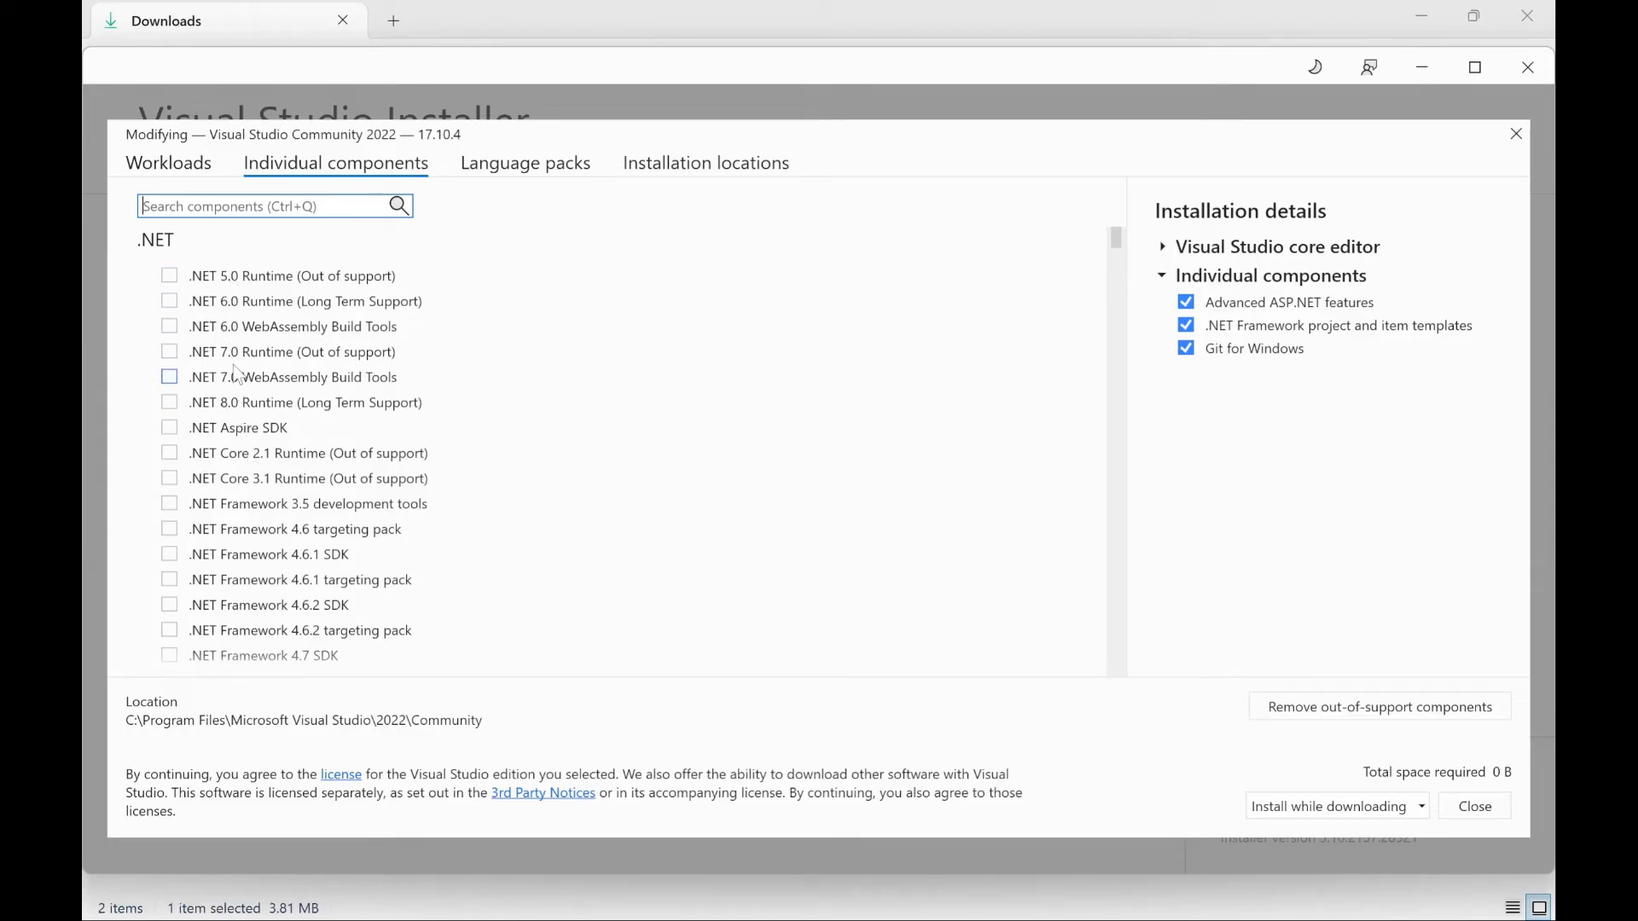
{"action": "left_click", "coordinate": [171, 401]}
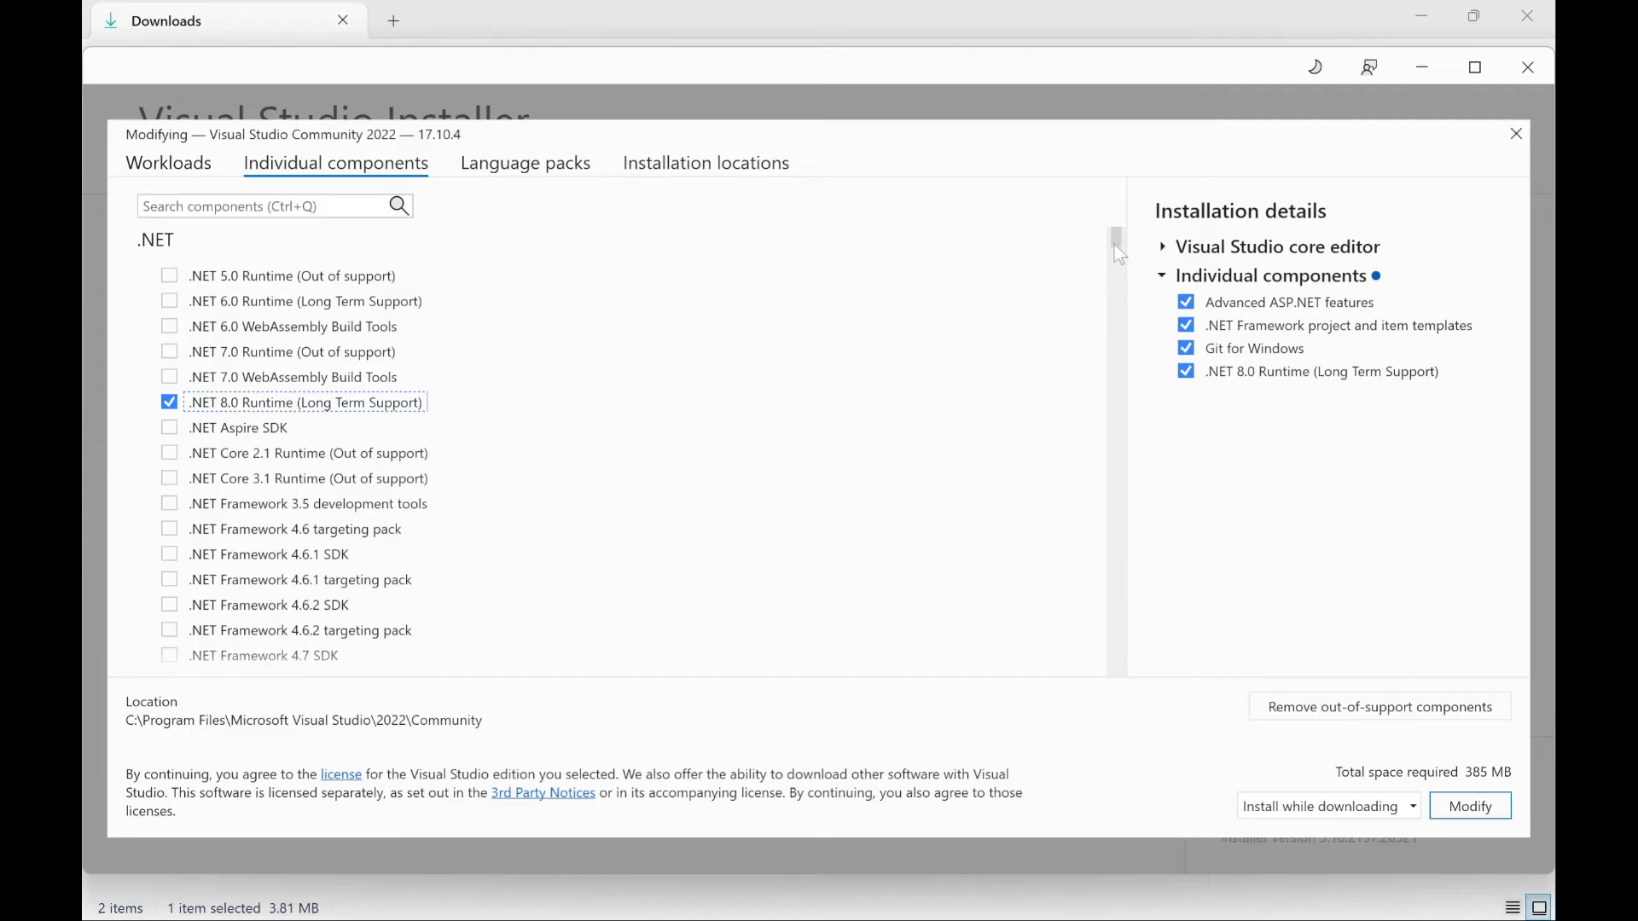
{"action": "mouse_move", "coordinate": [1115, 243]}
{"action": "left_mouse_down"}
{"action": "mouse_move", "coordinate": [1119, 295]}
{"action": "mouse_move", "coordinate": [1106, 240]}
{"action": "left_mouse_up"}
{"action": "mouse_move", "coordinate": [1114, 247]}
{"action": "left_mouse_down"}
{"action": "mouse_move", "coordinate": [1113, 318]}
{"action": "mouse_move", "coordinate": [1098, 250]}
{"action": "left_mouse_up"}
{"action": "left_click", "coordinate": [1470, 809]}
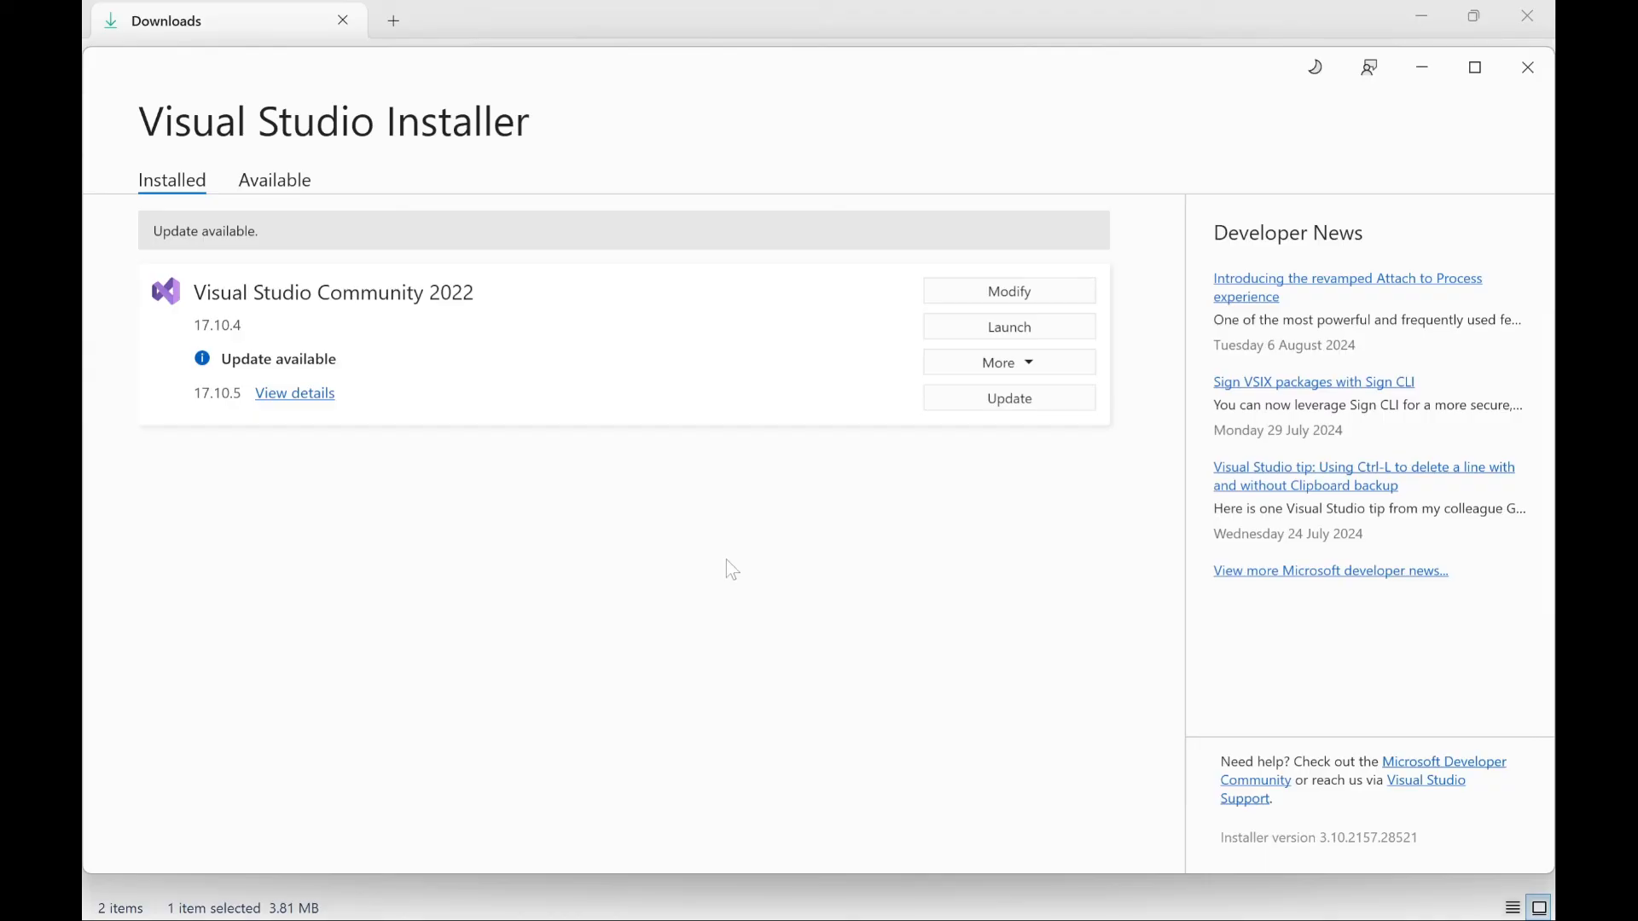
Step: Check the .NET 8.0 Runtime entry in the individual components of Visual Studio Community 2022, and close the modification window
{"action": "left_click", "coordinate": [979, 305]}
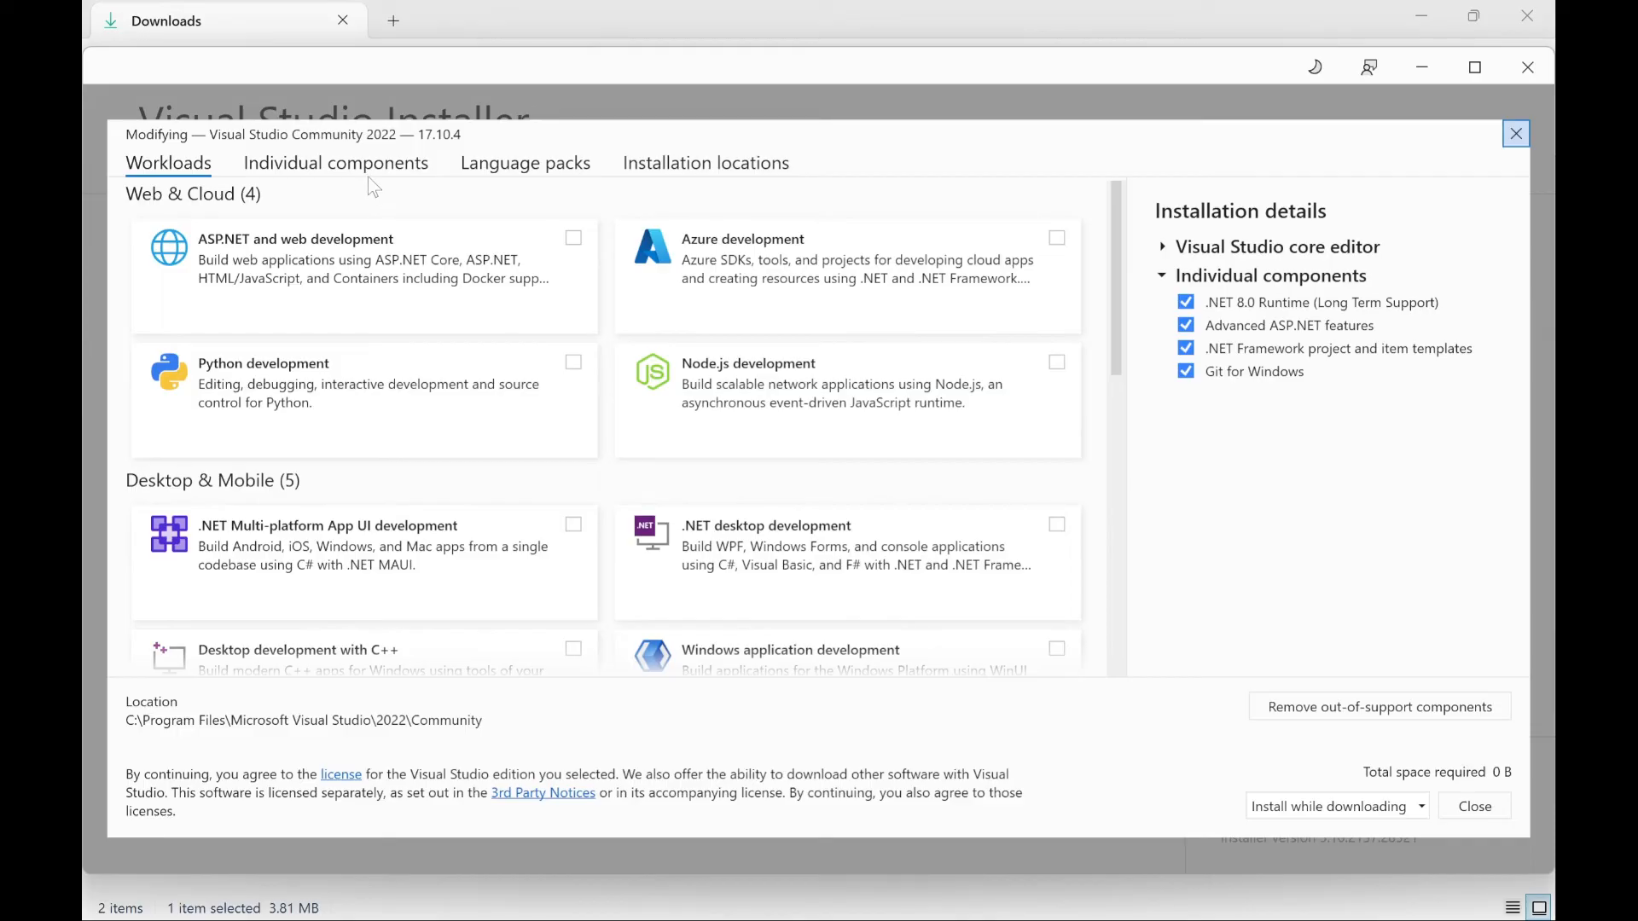
{"action": "left_click", "coordinate": [366, 178]}
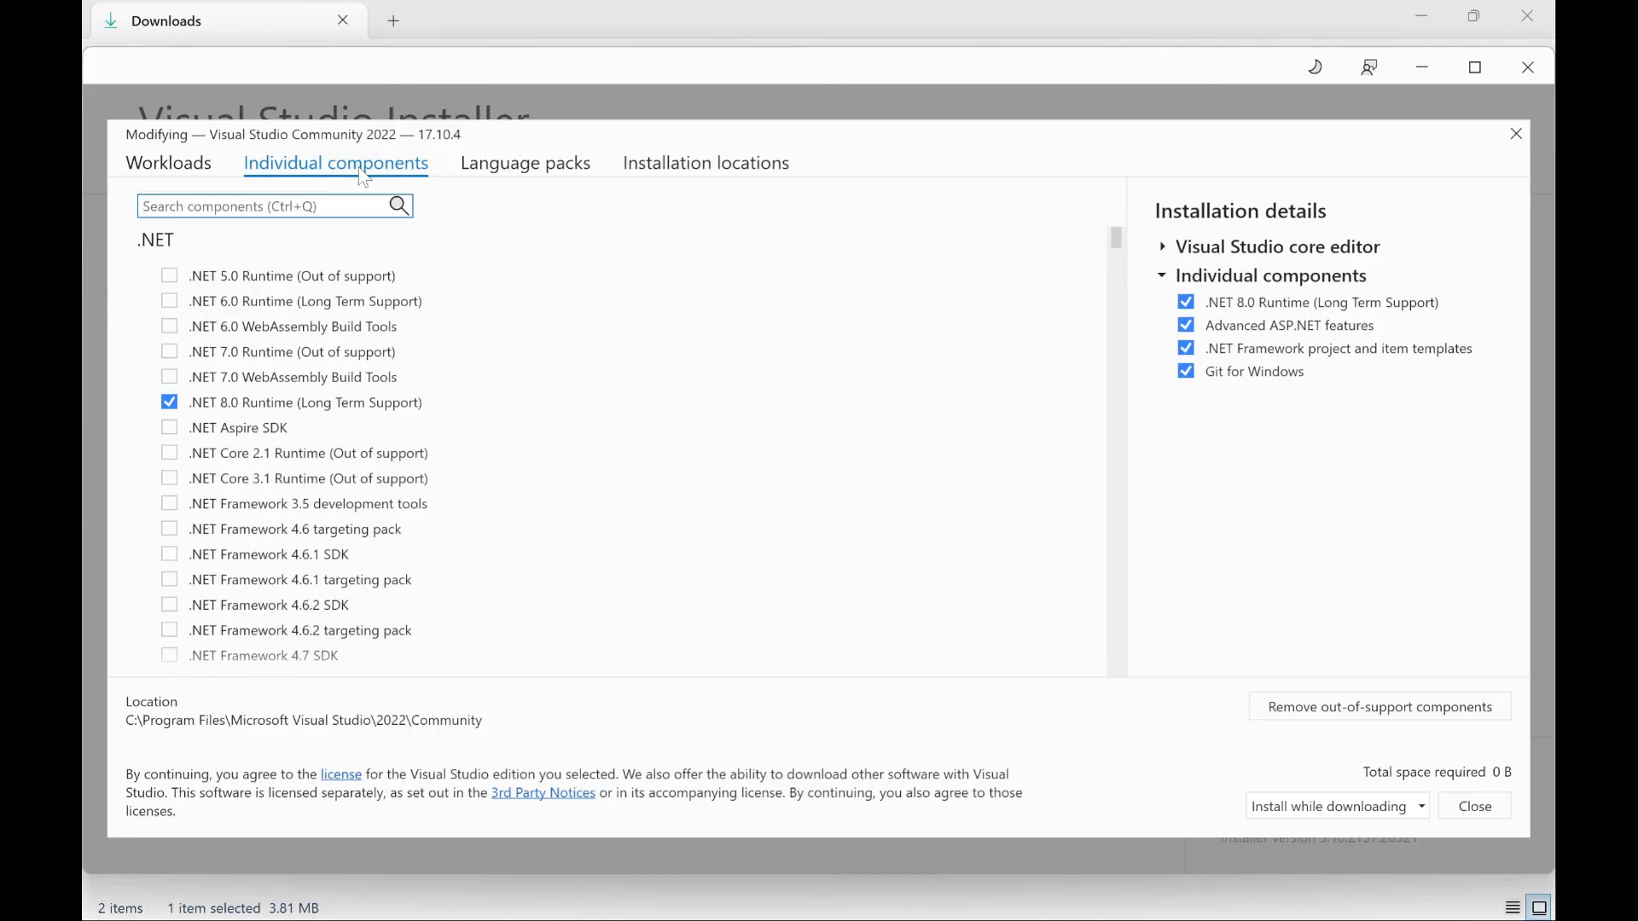
{"action": "left_click", "coordinate": [1517, 133]}
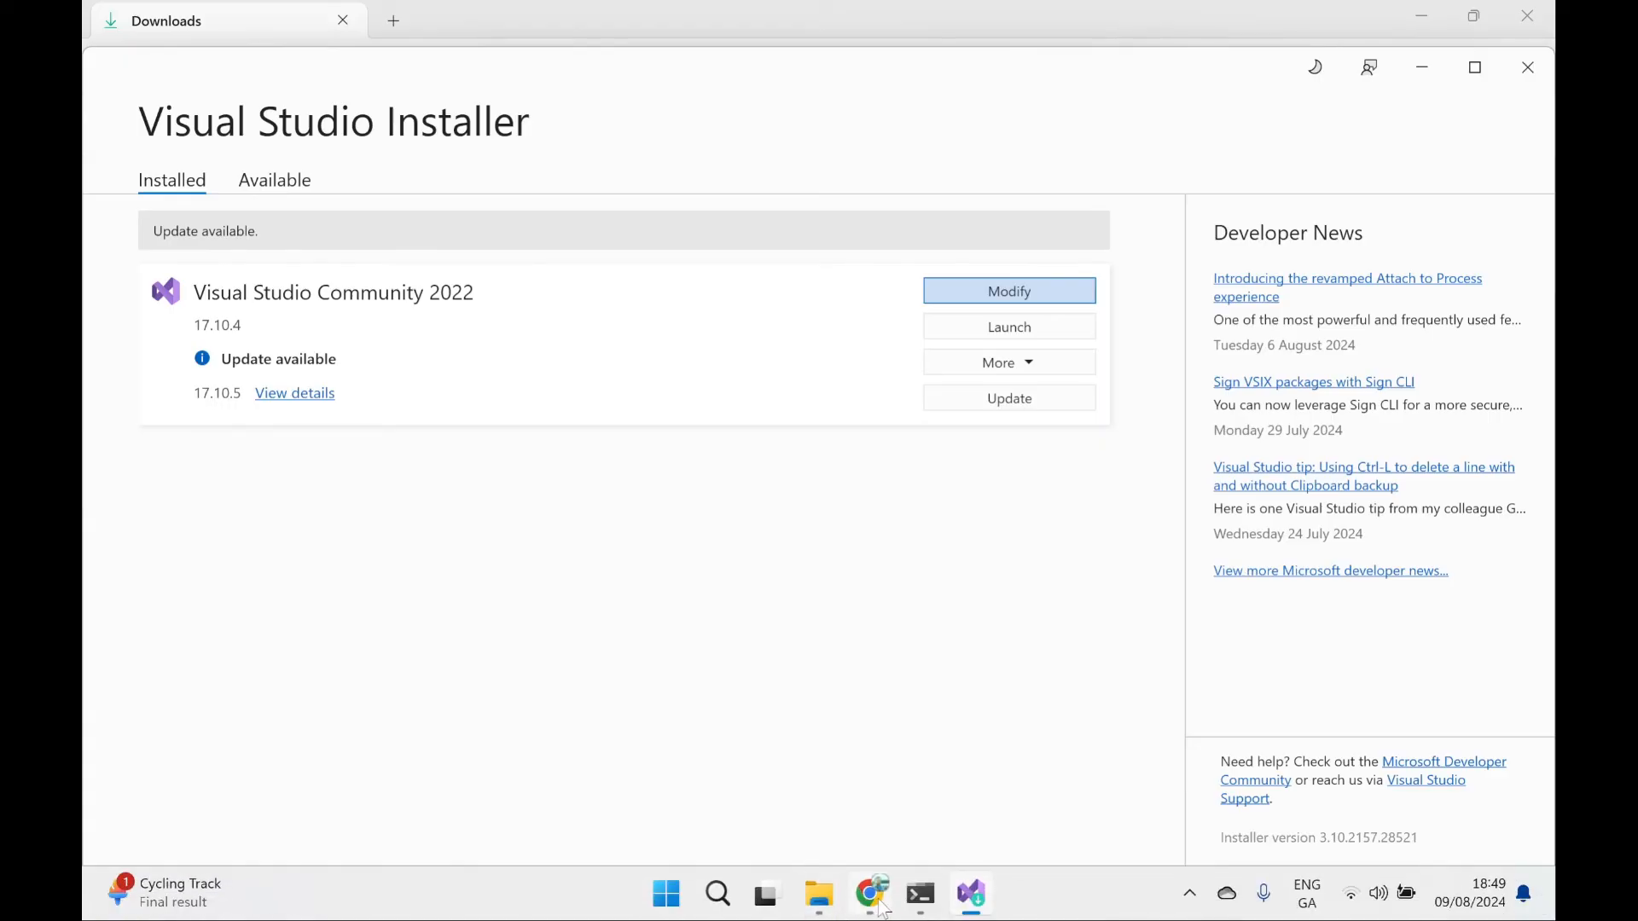
Step: Switch to Chrome and go back to the SDK 8.0.303 section of the Download .NET 8.0 page
{"action": "left_click", "coordinate": [884, 911]}
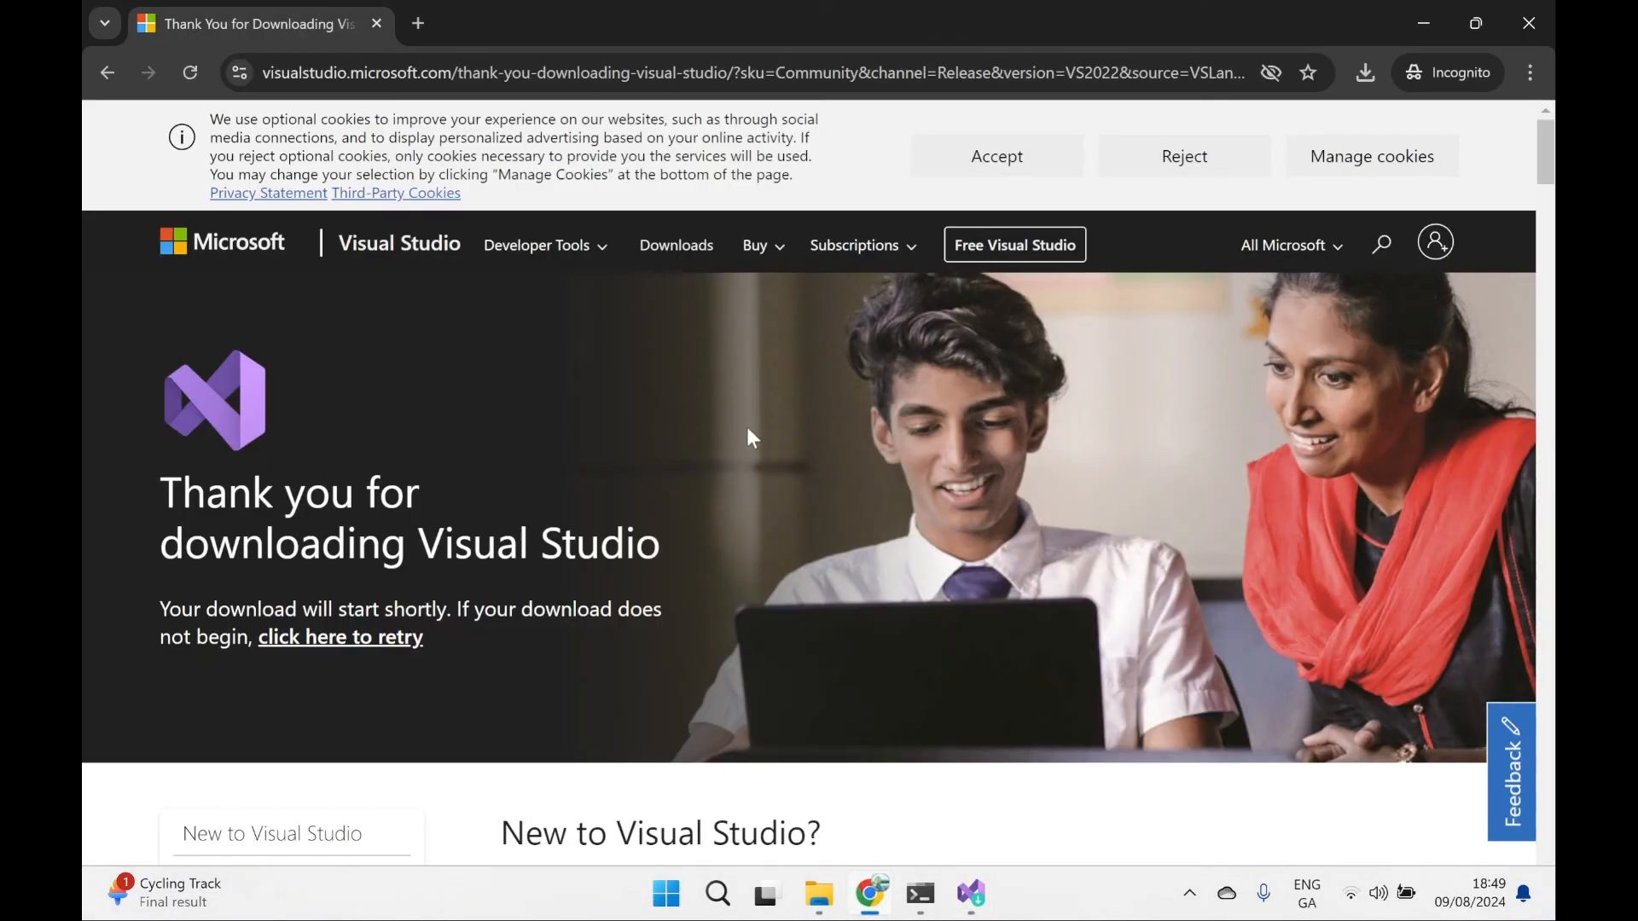
{"action": "left_click", "coordinate": [112, 73]}
{"action": "left_click", "coordinate": [112, 74]}
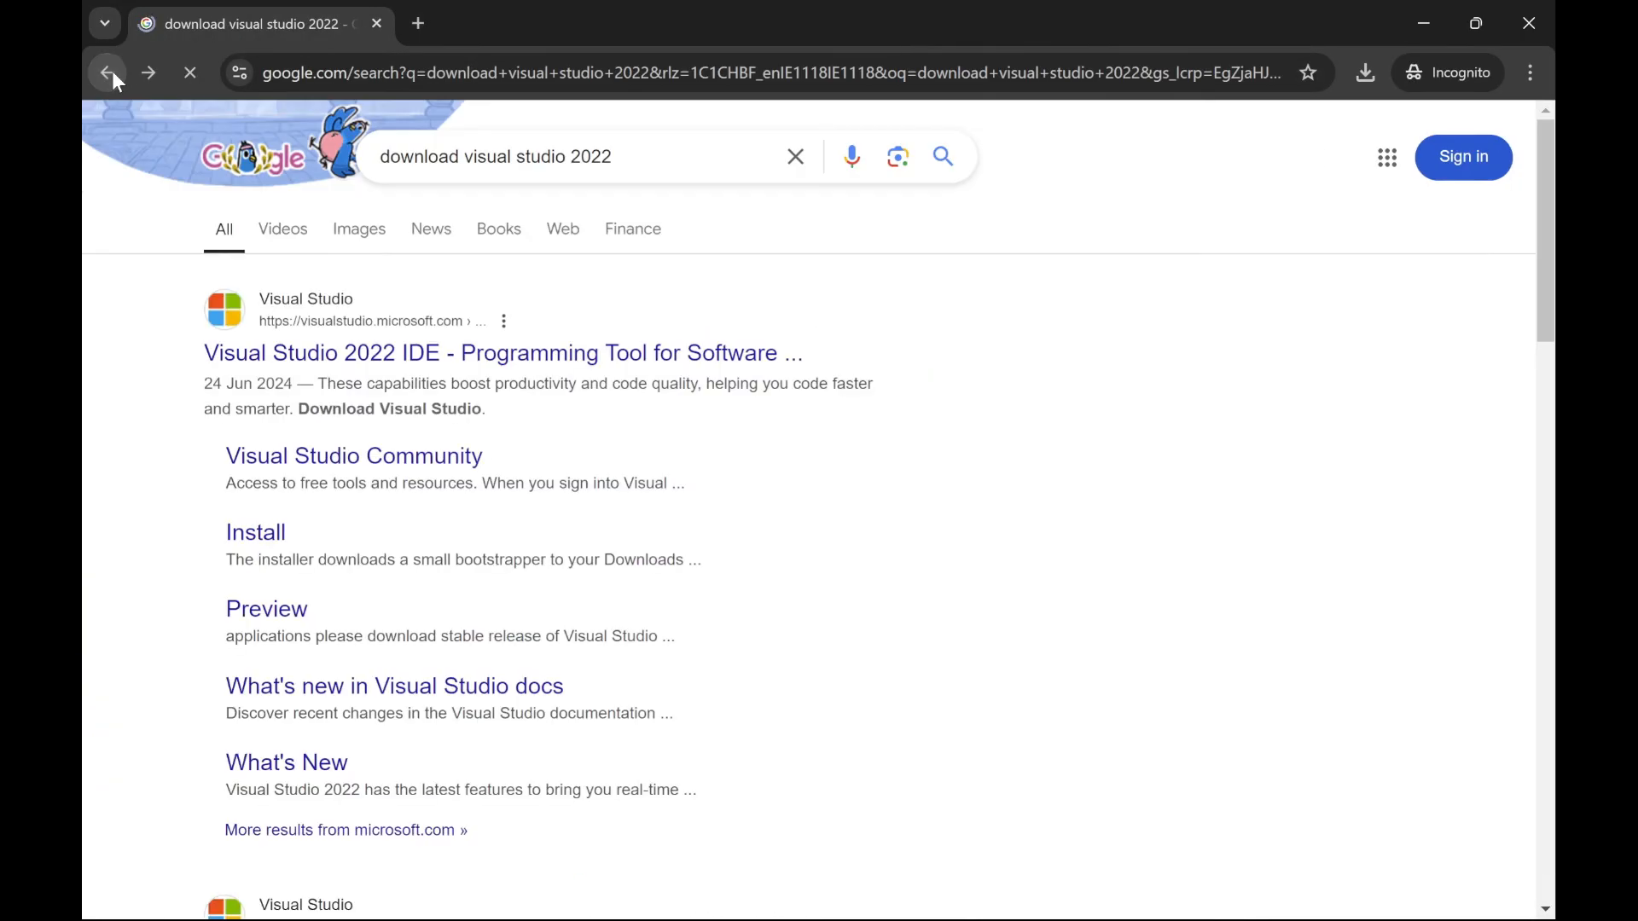
{"action": "left_click", "coordinate": [111, 72]}
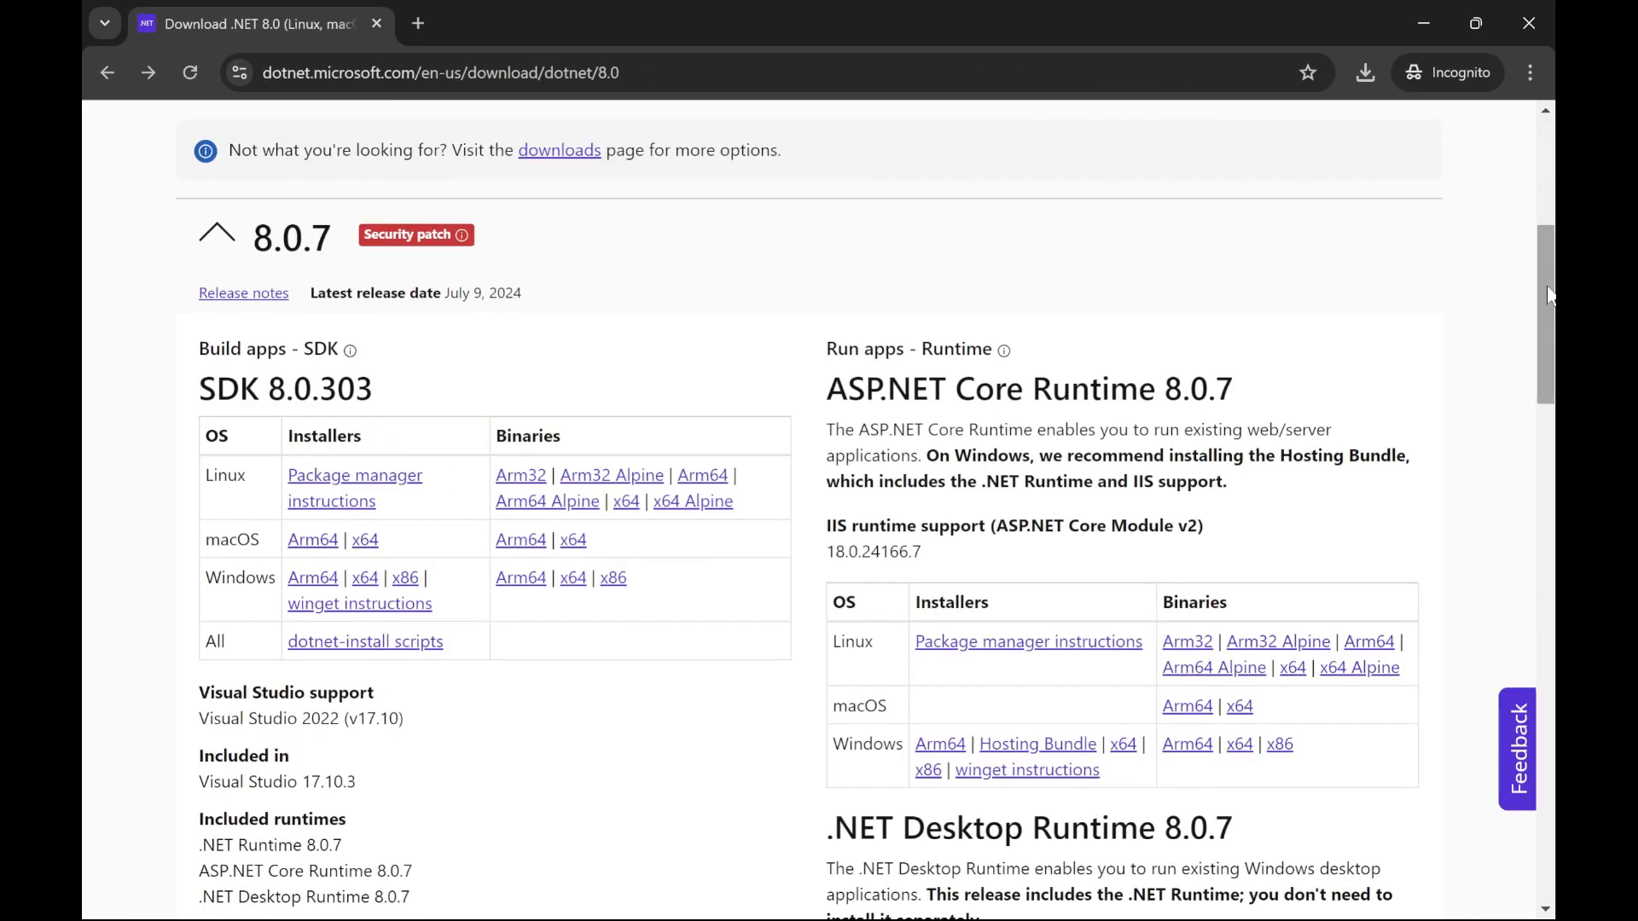
{"action": "left_click_drag", "start_coordinate": [1551, 294], "coordinate": [1538, 180]}
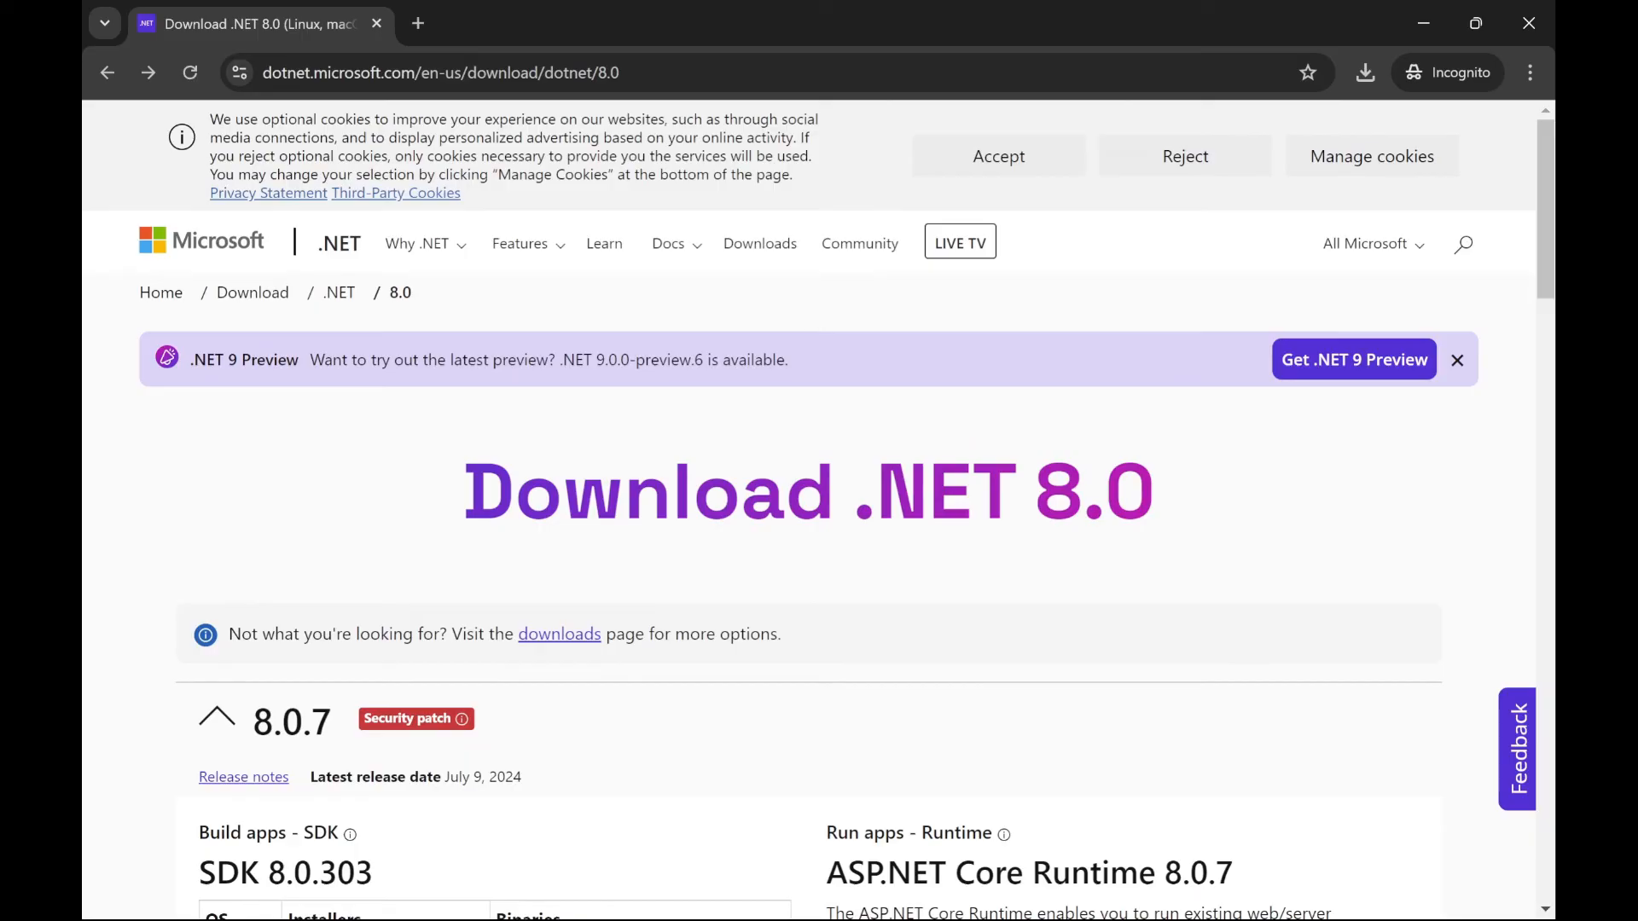
{"action": "left_click_drag", "start_coordinate": [1545, 209], "coordinate": [1545, 338]}
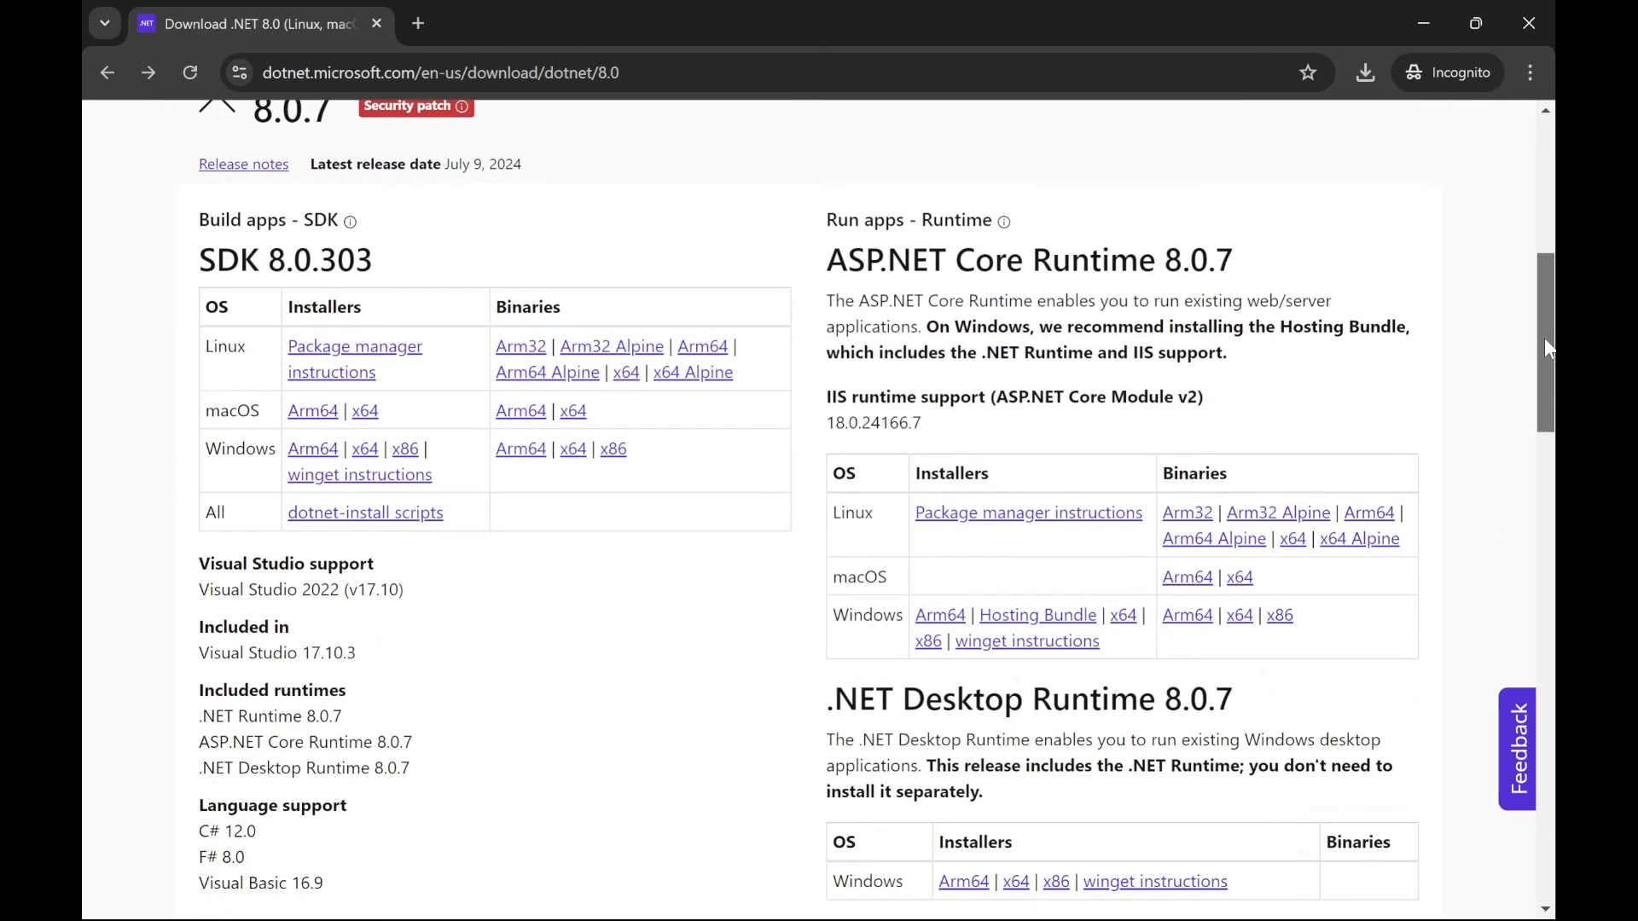
Step: Open the dotnet-install scripts page, download the PowerShell script and save it in Downloads as dotnet-install
{"action": "left_click", "coordinate": [348, 521]}
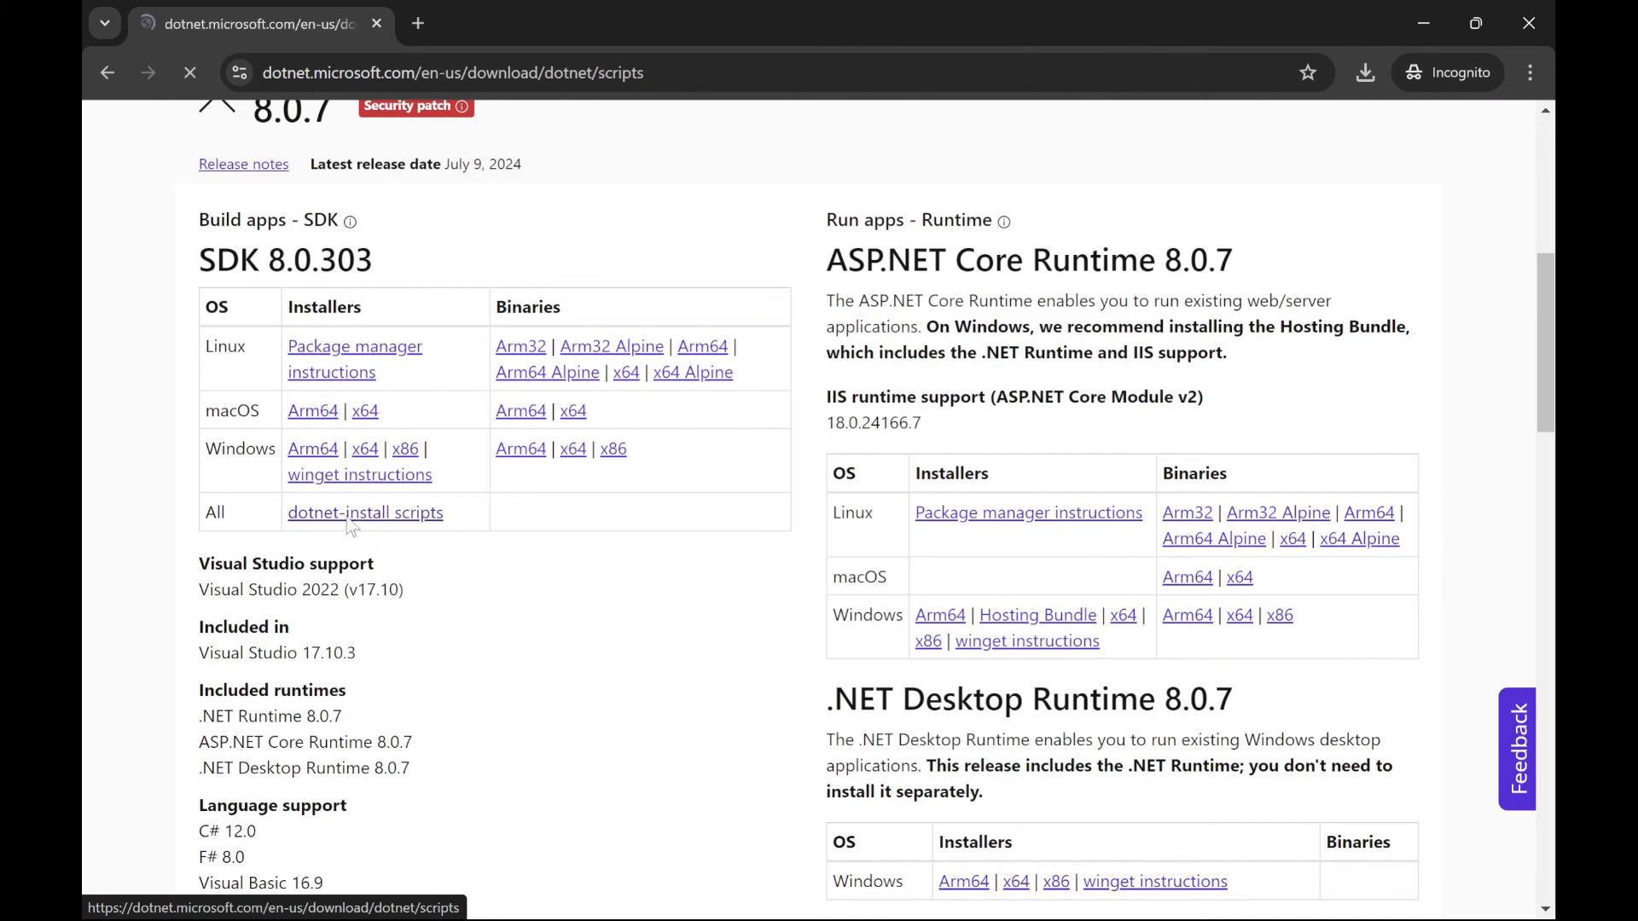
{"action": "left_click_drag", "start_coordinate": [1548, 218], "coordinate": [1548, 551]}
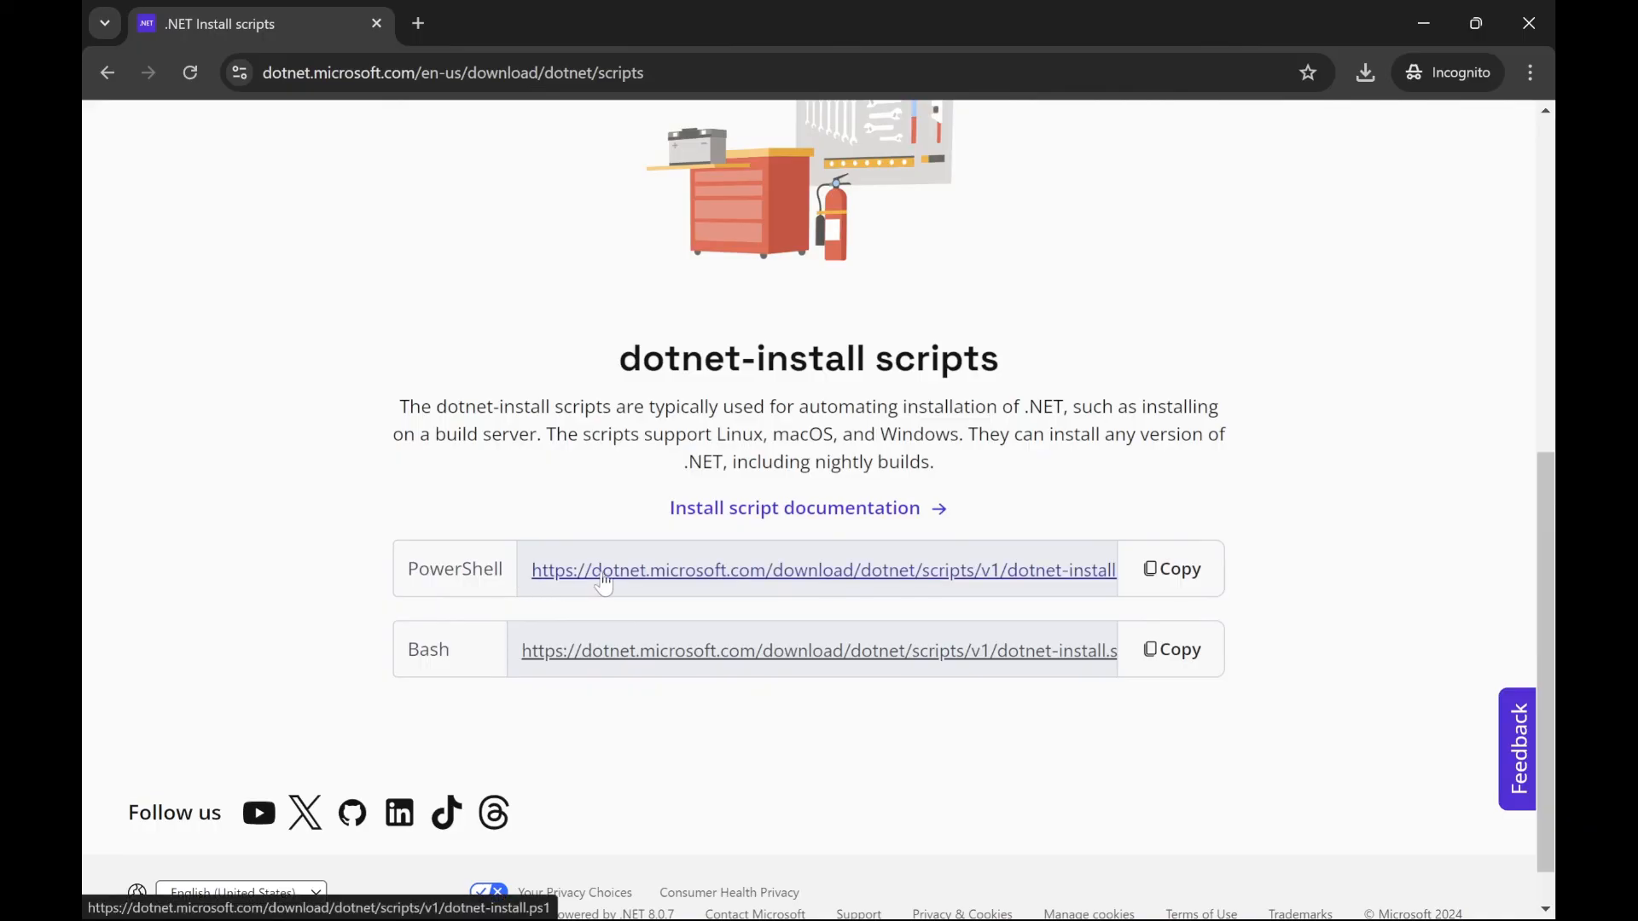
{"action": "left_click", "coordinate": [657, 574]}
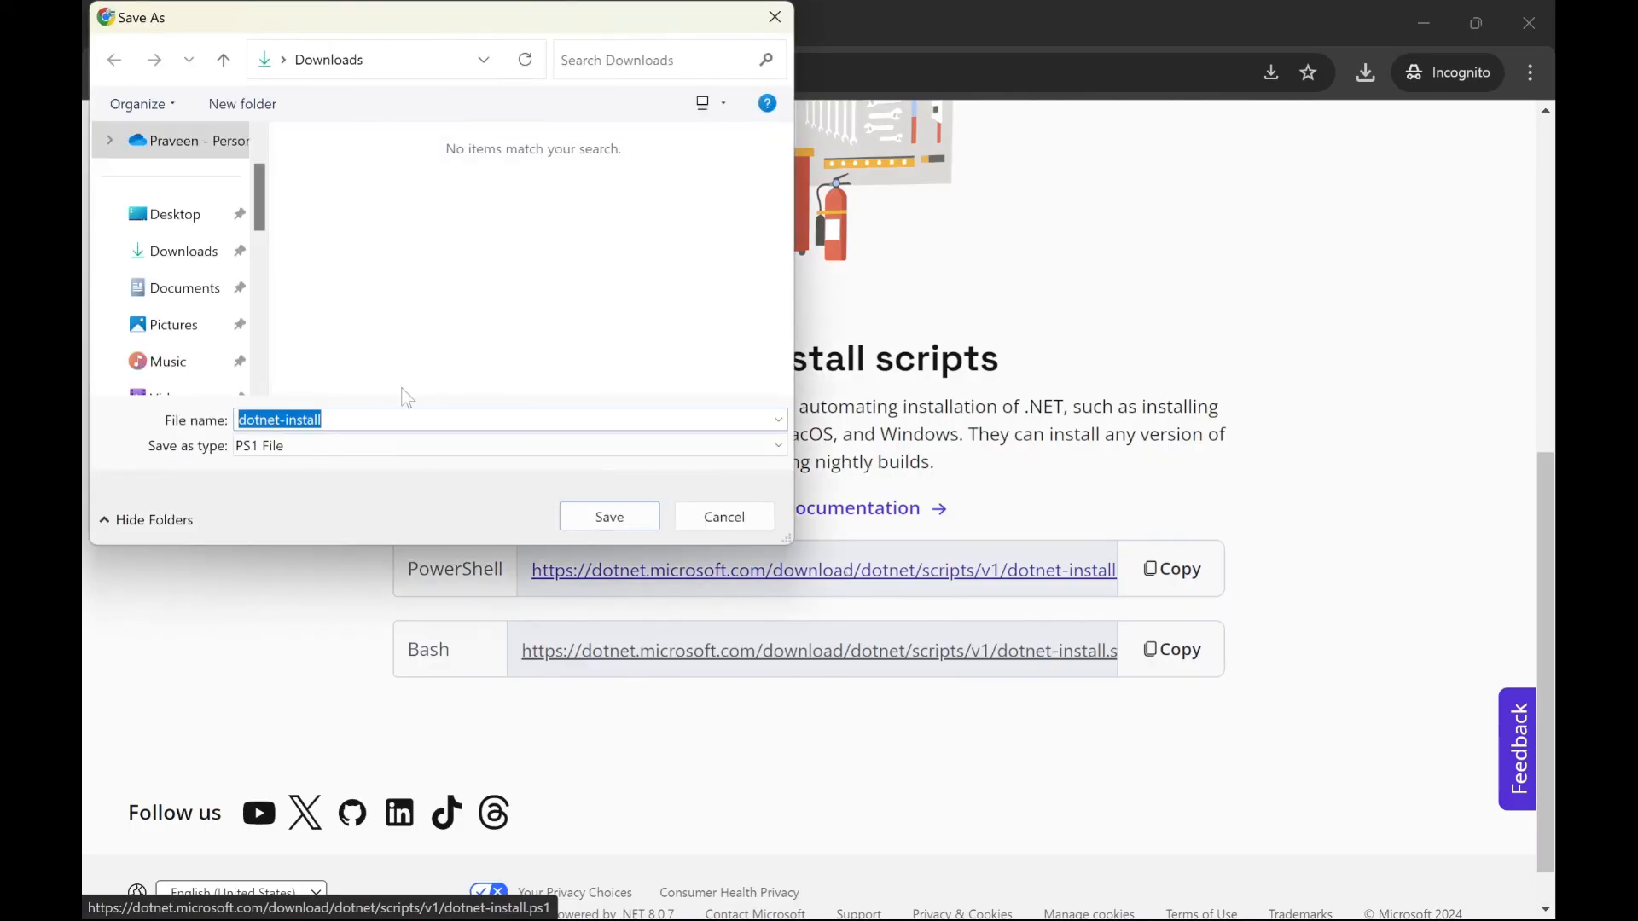
{"action": "left_click", "coordinate": [575, 515]}
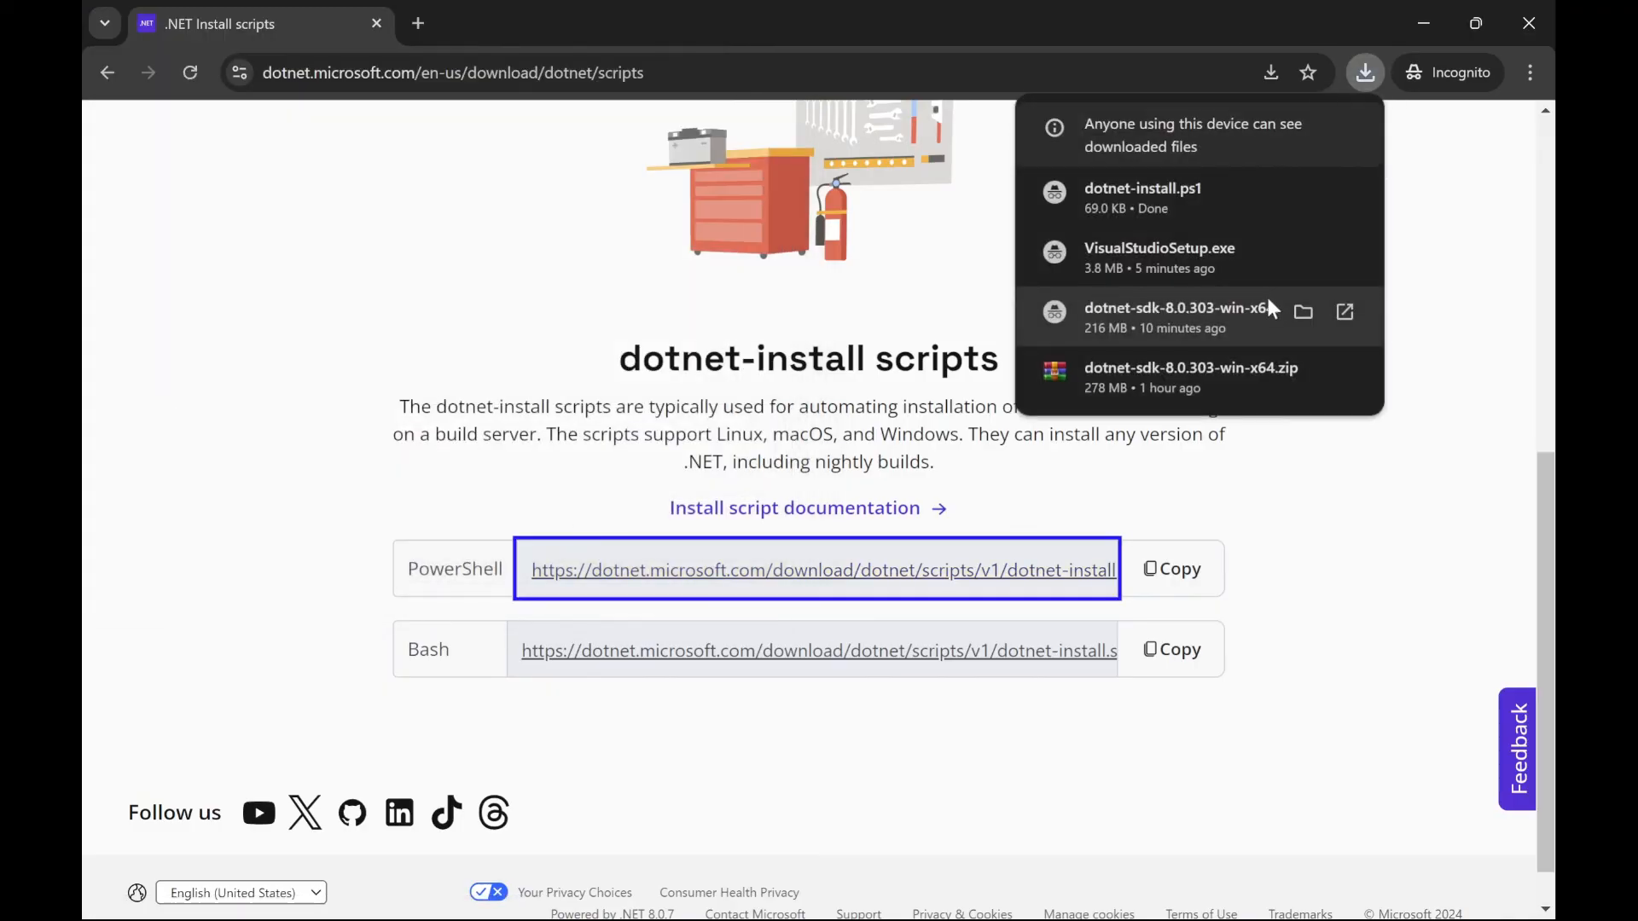
{"action": "left_click", "coordinate": [793, 344]}
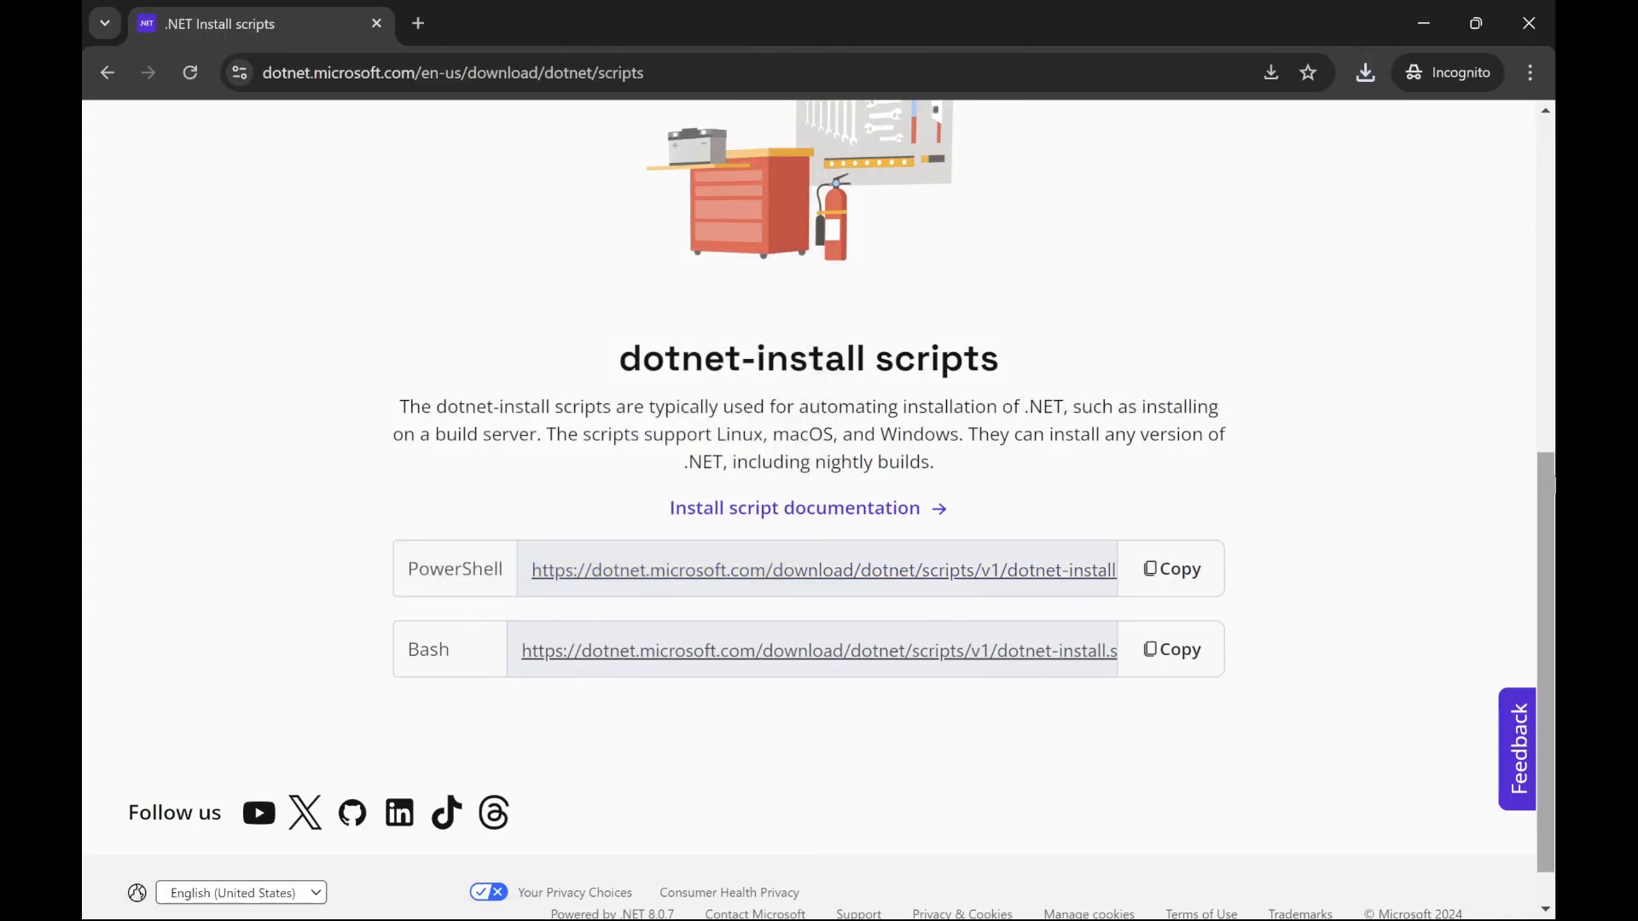
Step: Switch to the Downloads folder in File Explorer, view the available actions for the dotnet-install script, and dismiss them
{"action": "scroll", "coordinate": [945, 681], "scroll_direction": "down", "scroll_amount": 1}
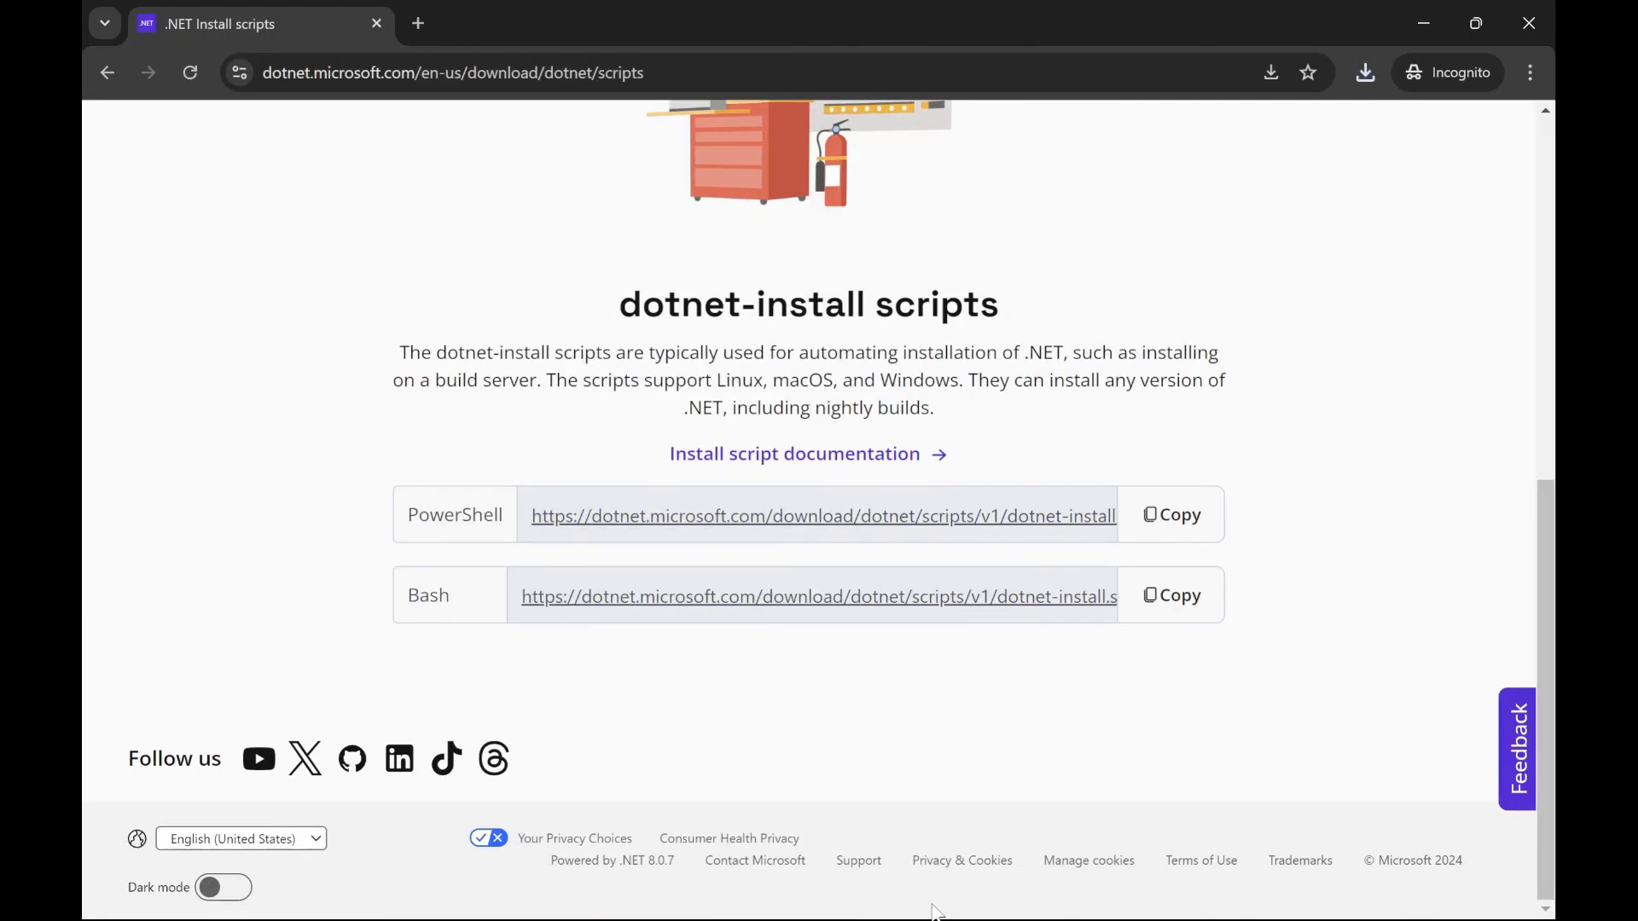
{"action": "mouse_move", "coordinate": [930, 912]}
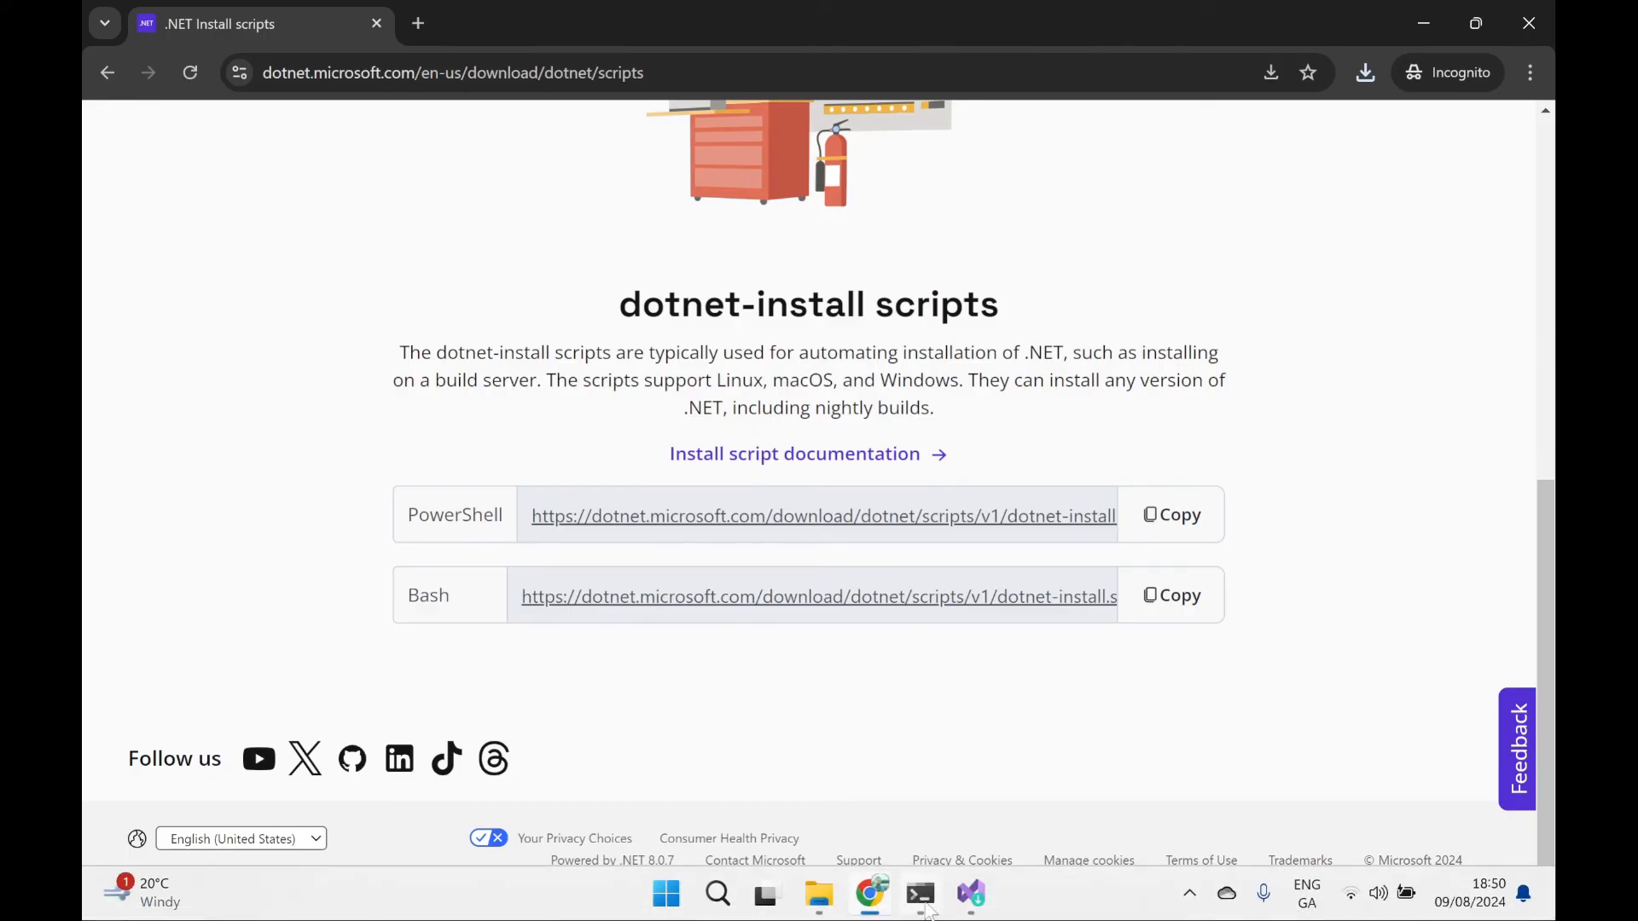
{"action": "left_click", "coordinate": [821, 896]}
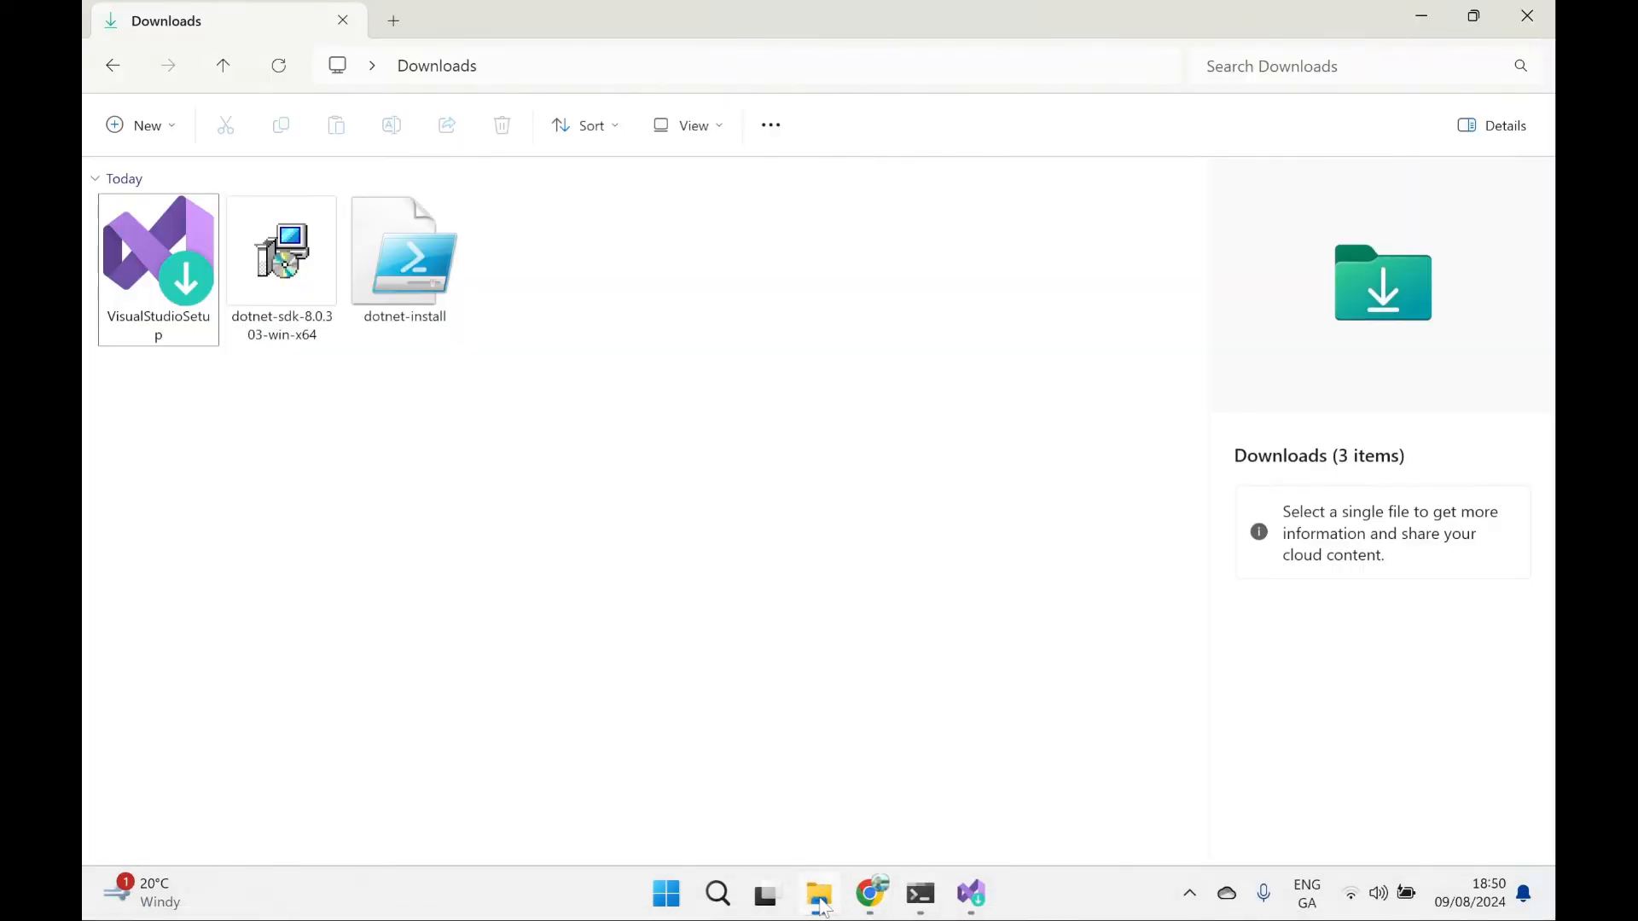
{"action": "right_click", "coordinate": [420, 260]}
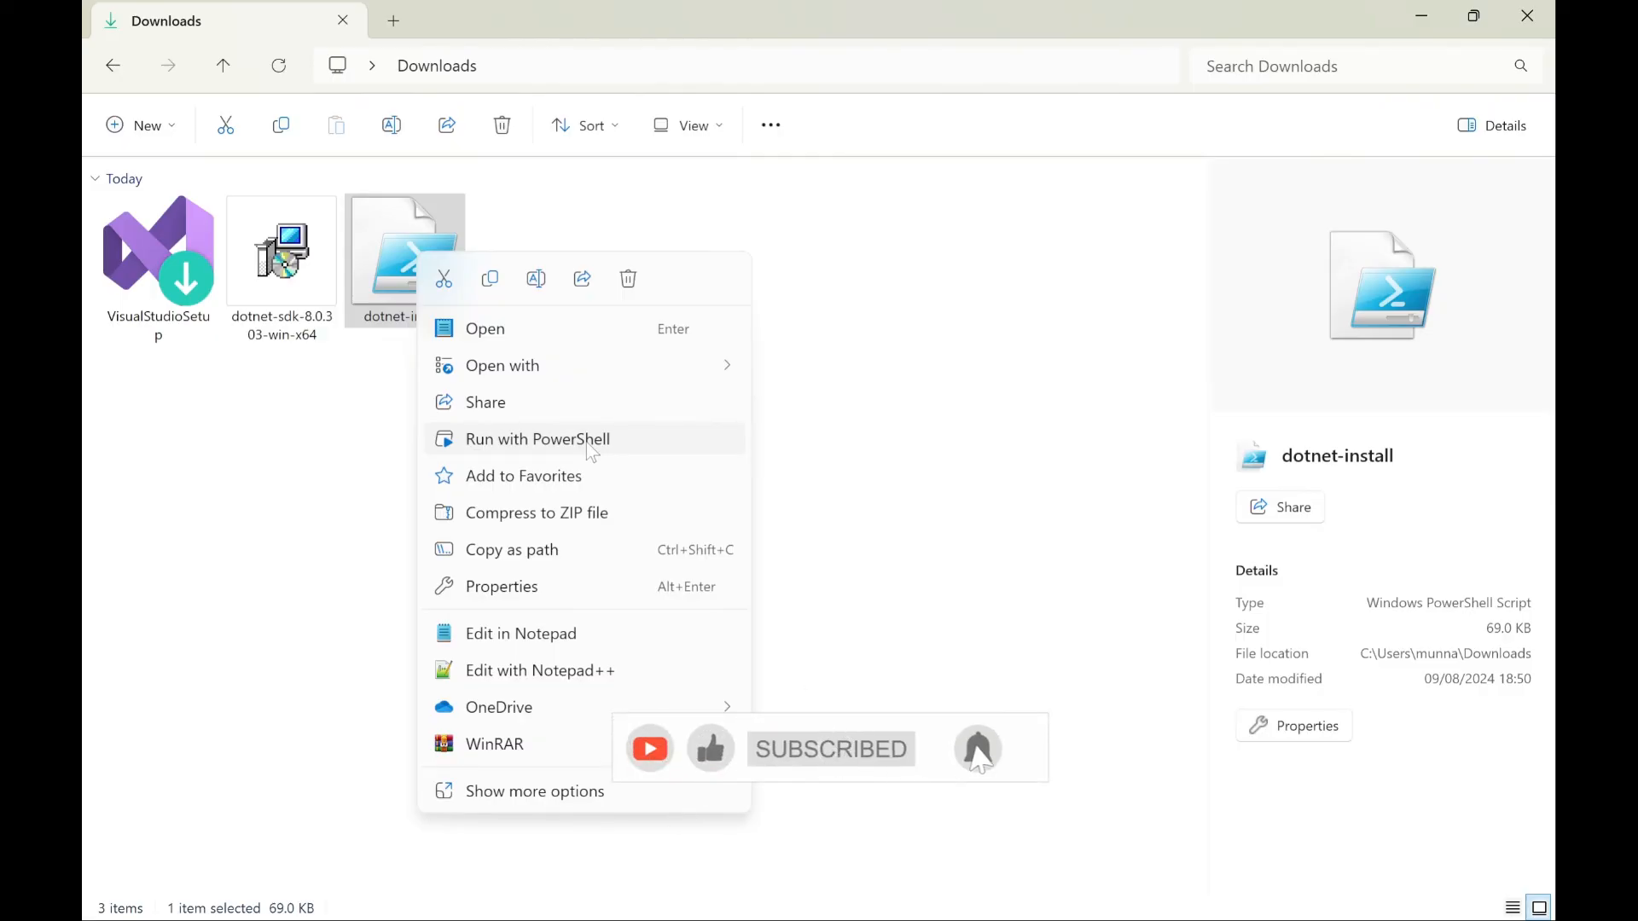
{"action": "left_click", "coordinate": [887, 449]}
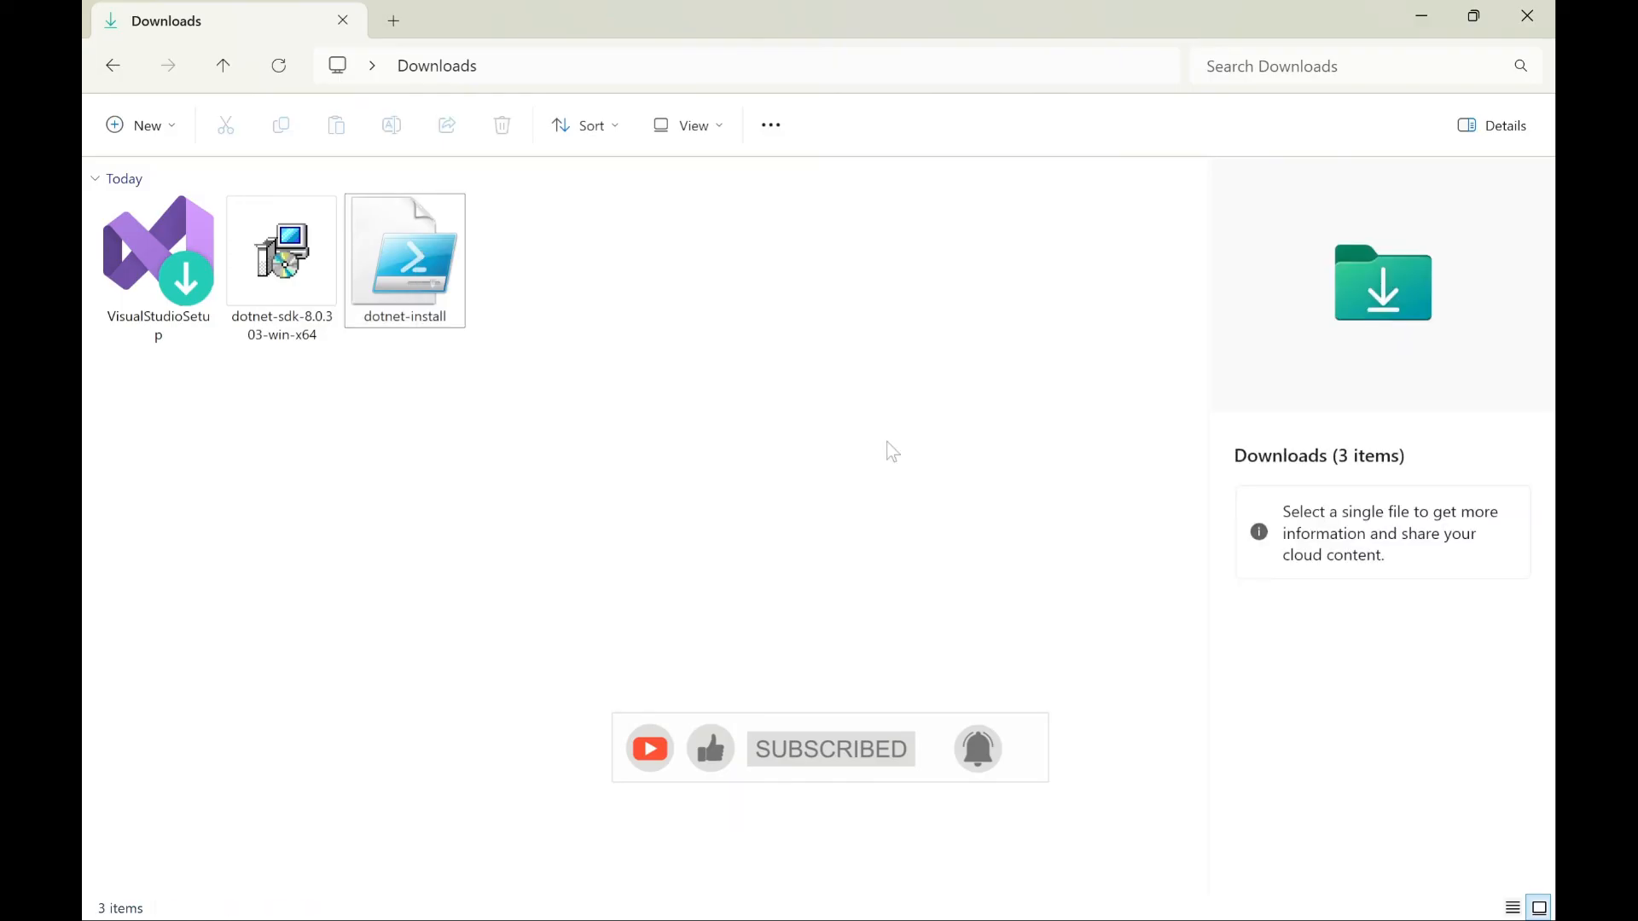